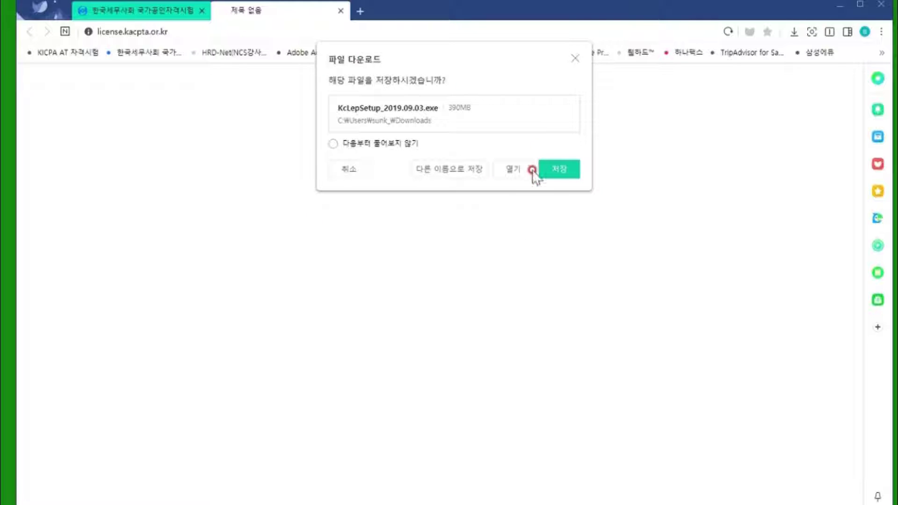
Save the KcLepSetup_2019.09.03.exe installer to Downloads.
click(575, 59)
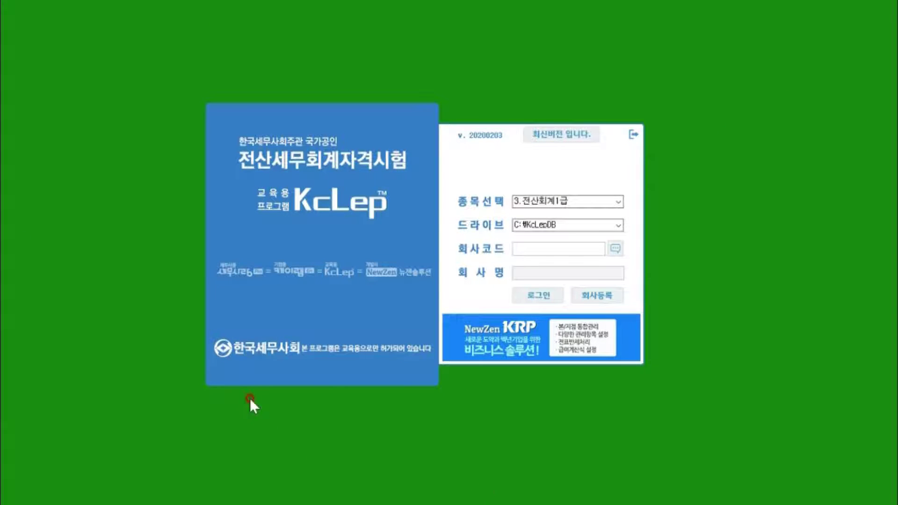
Keep the 3.전산회계1급 exam category on the login screen and open 회사등록.
drag(319, 109, 325, 94)
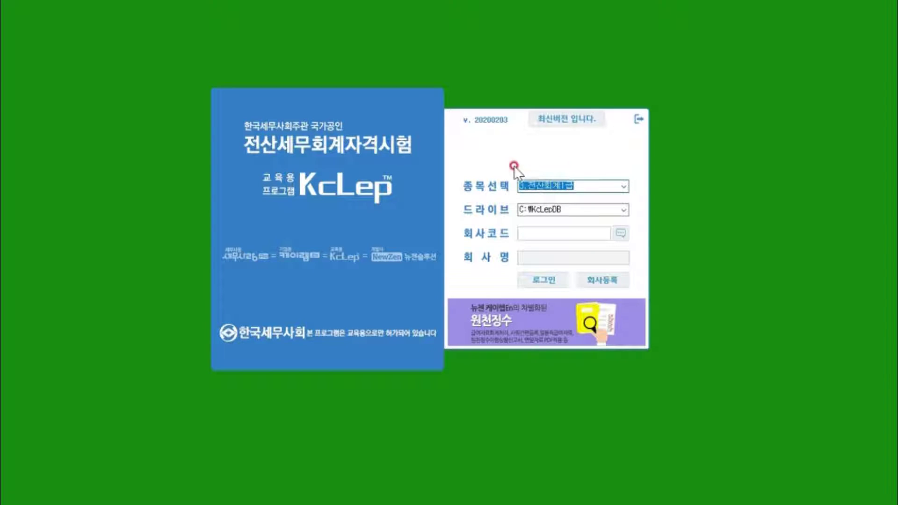
click(582, 184)
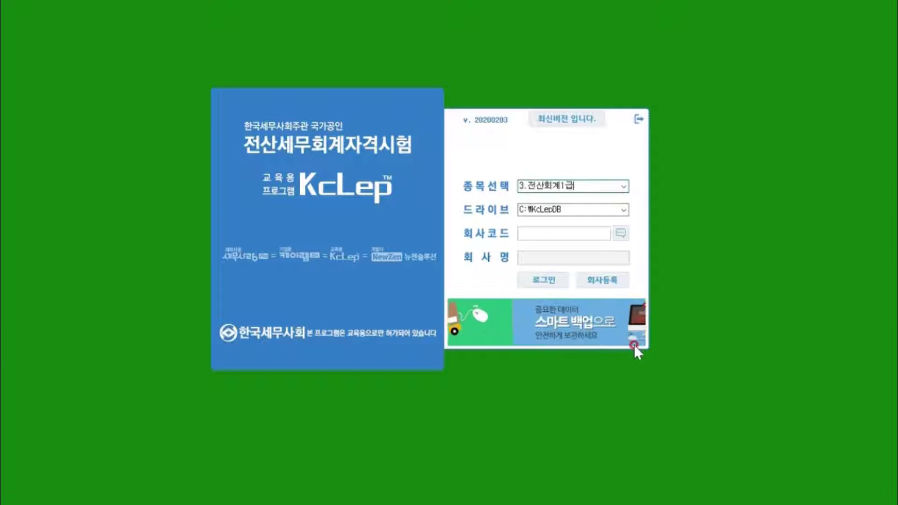
click(597, 278)
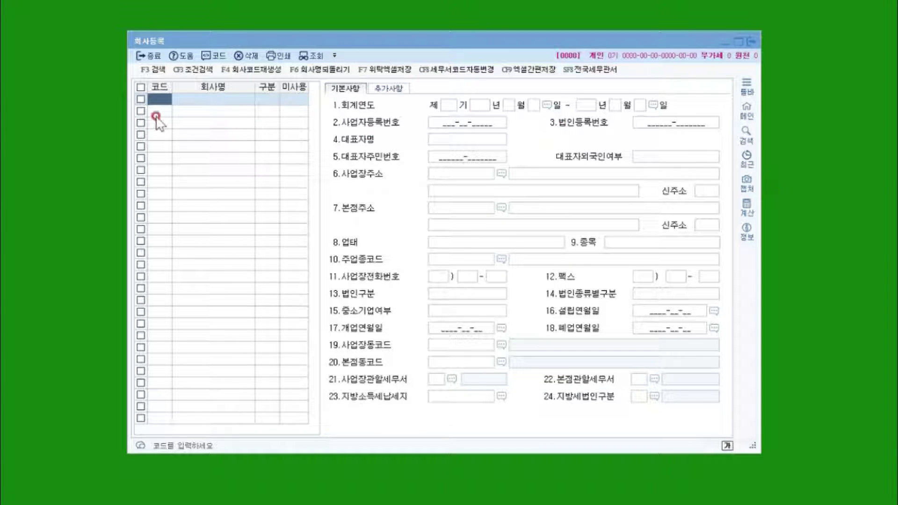
click(148, 40)
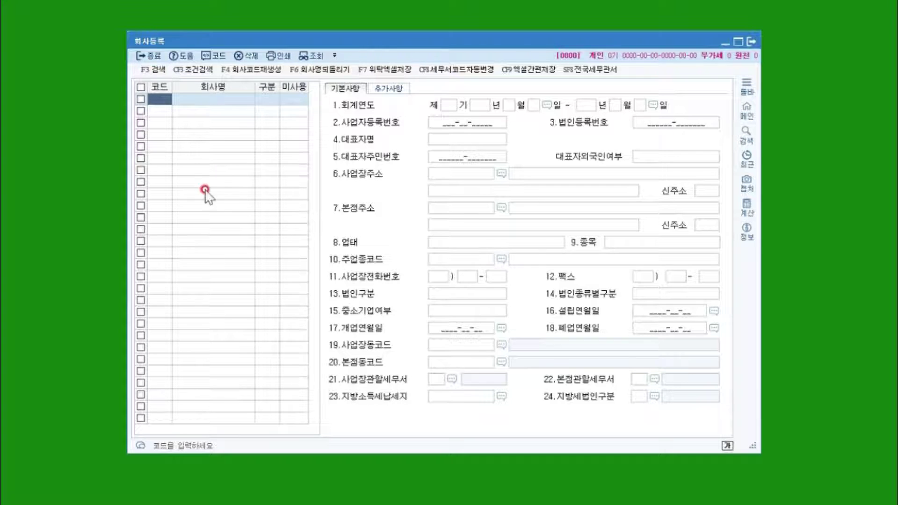
drag(154, 44, 149, 38)
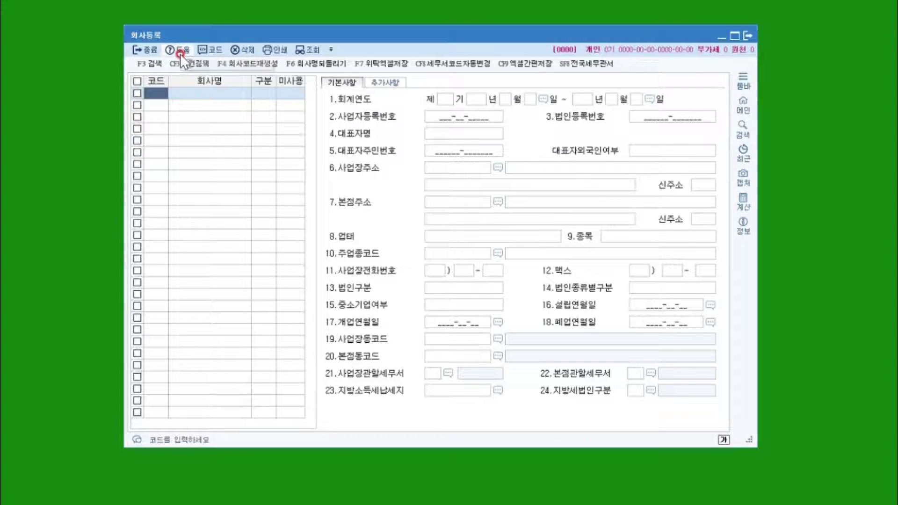
click(479, 237)
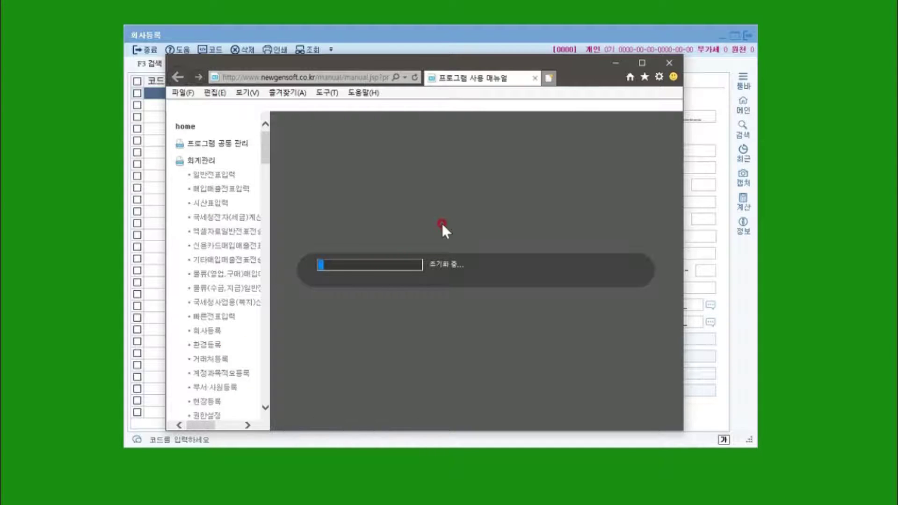
click(535, 77)
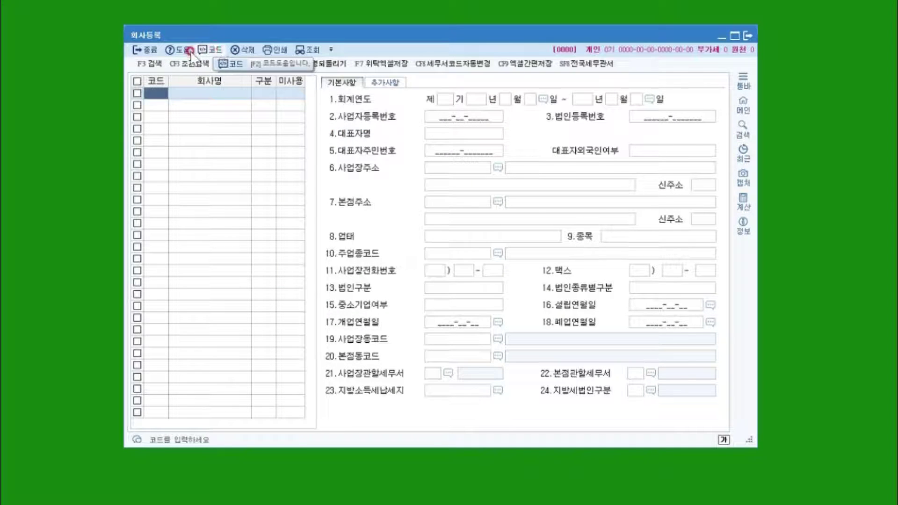
click(150, 106)
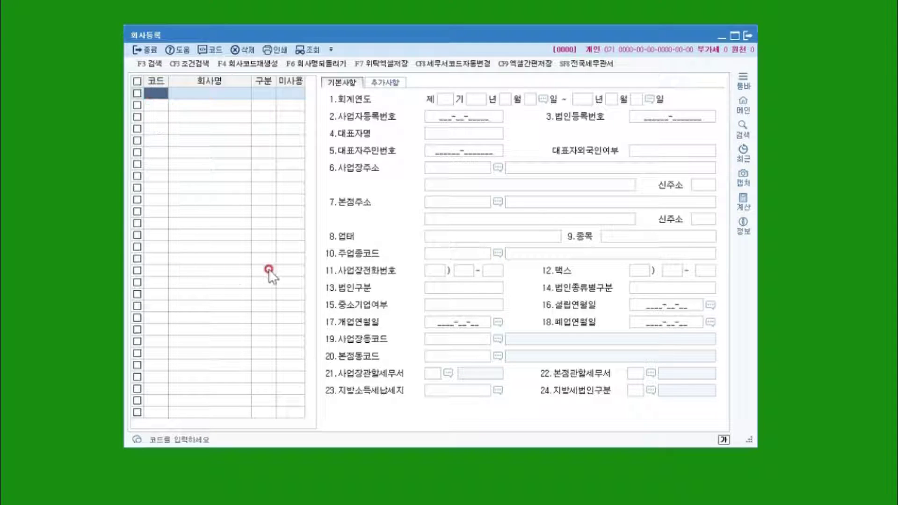
click(202, 50)
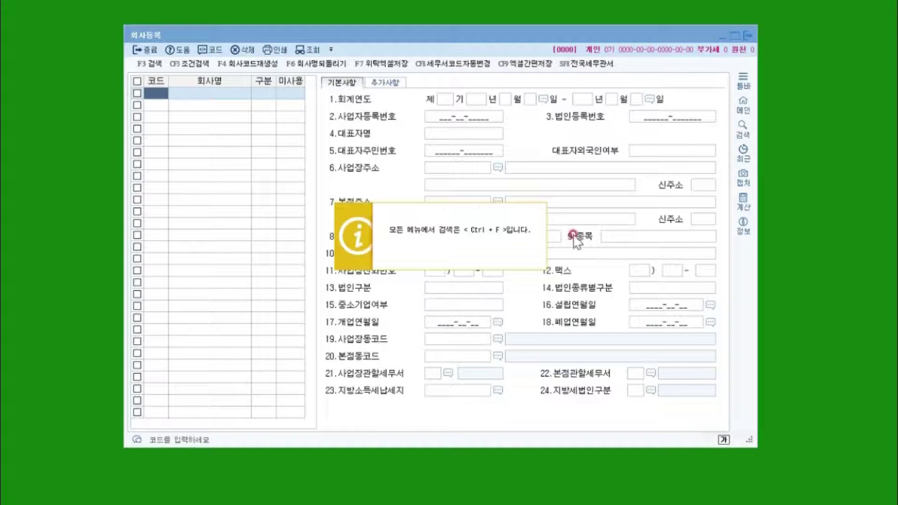
click(378, 263)
key(ctrl+f)
drag(435, 178, 320, 132)
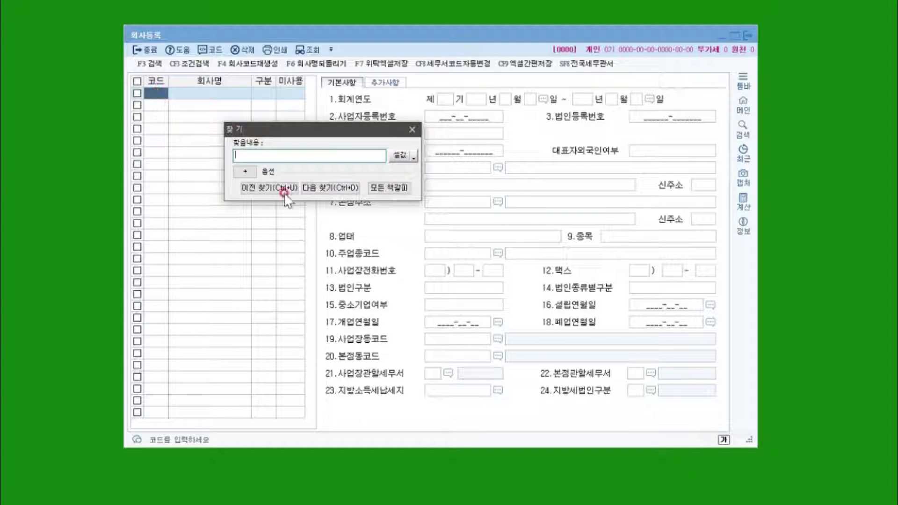
click(213, 160)
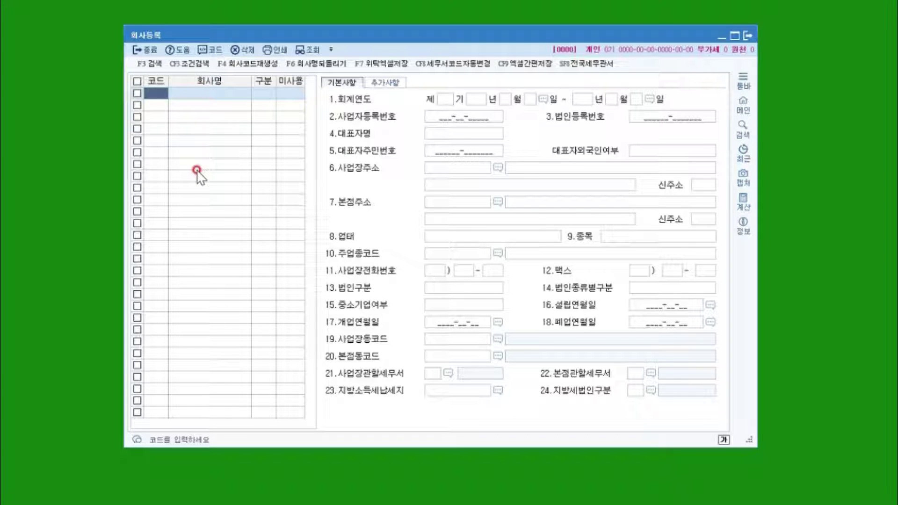
click(203, 50)
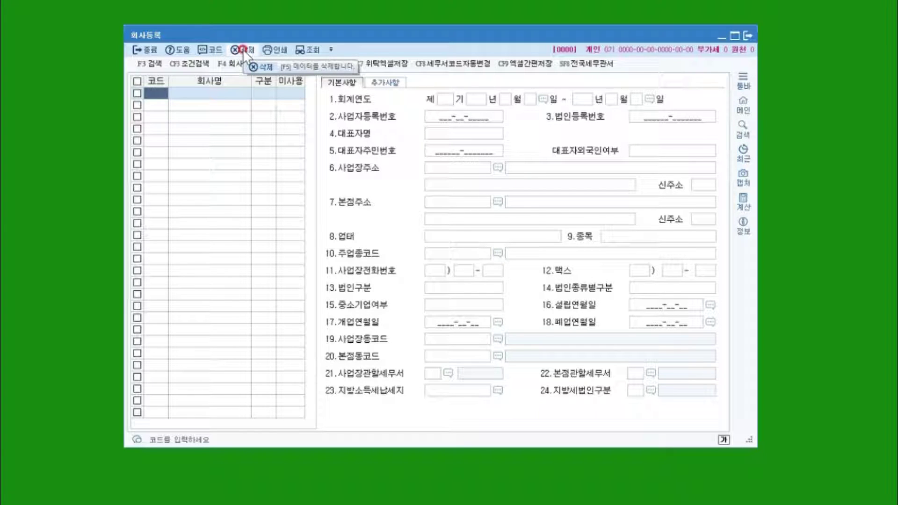
click(218, 105)
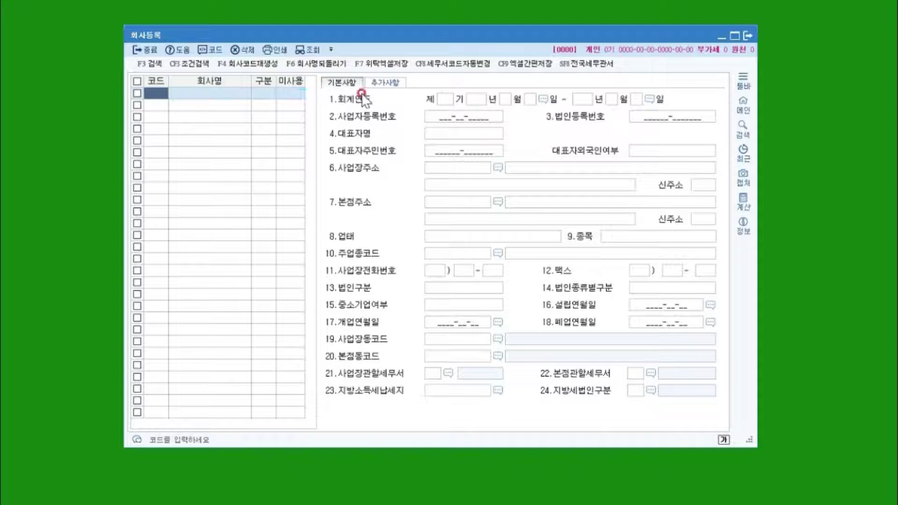
click(385, 83)
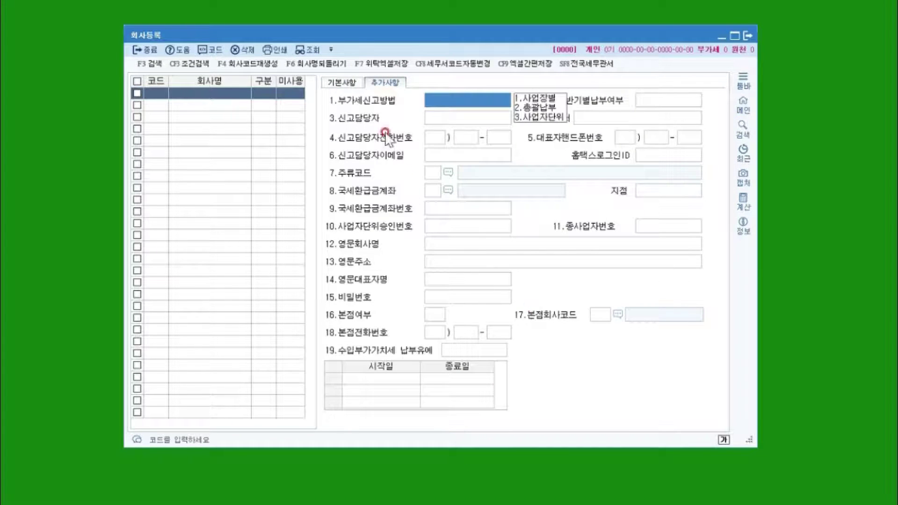
click(344, 84)
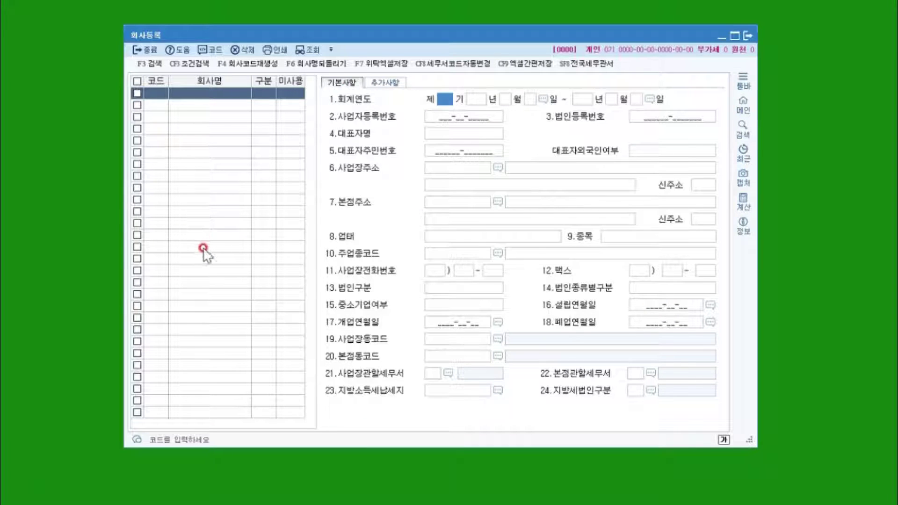
click(160, 103)
click(164, 109)
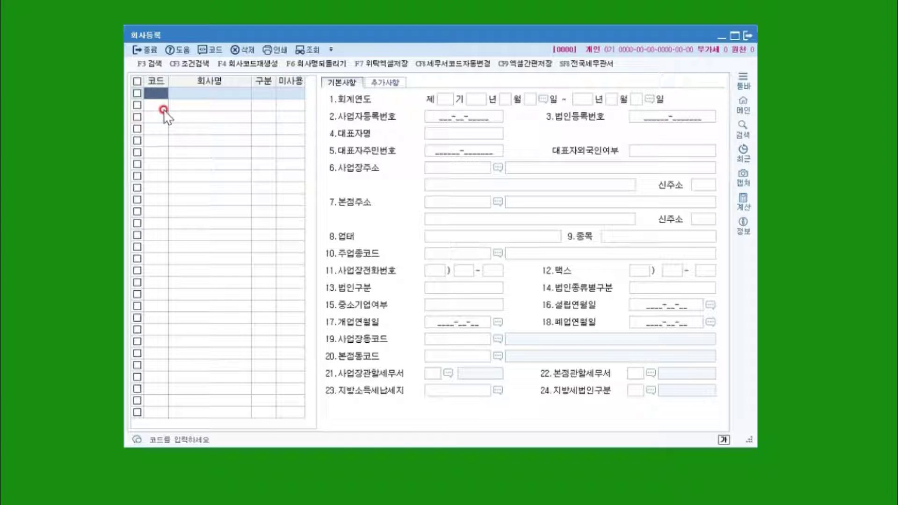
Enter 0101 as the first company code, dismissing the code-range notice, and move to 회사명.
text(0101)
key(Return)
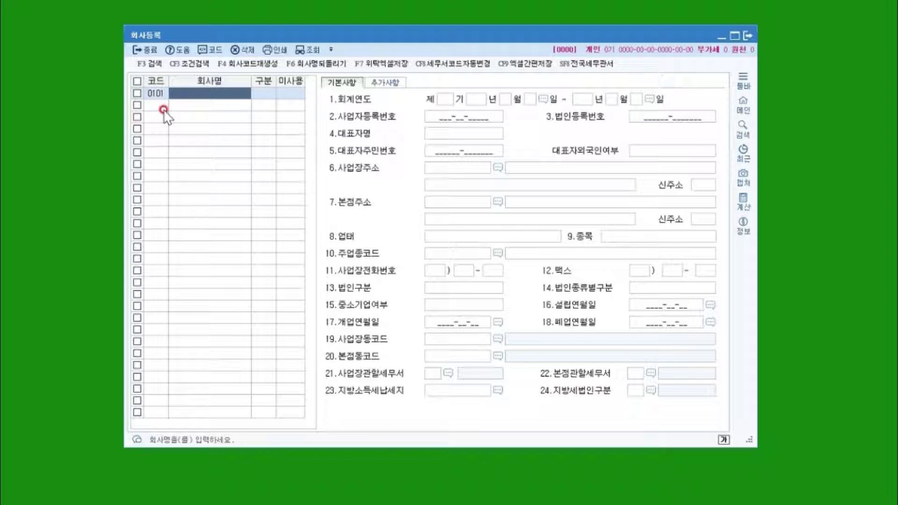
click(164, 110)
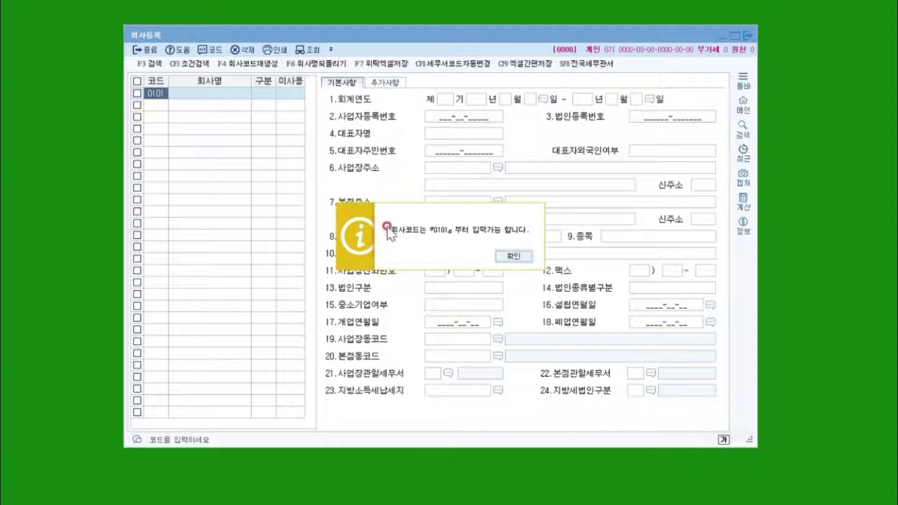
drag(437, 210, 363, 183)
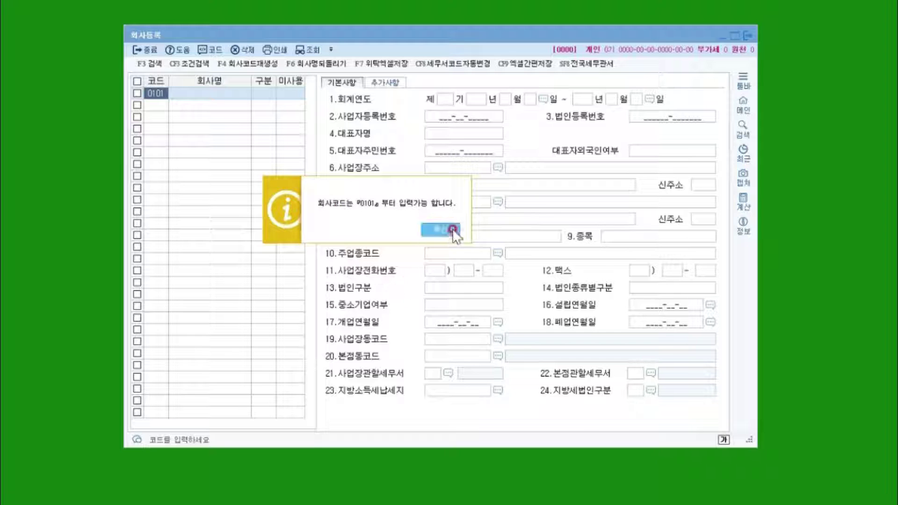
click(435, 231)
click(164, 93)
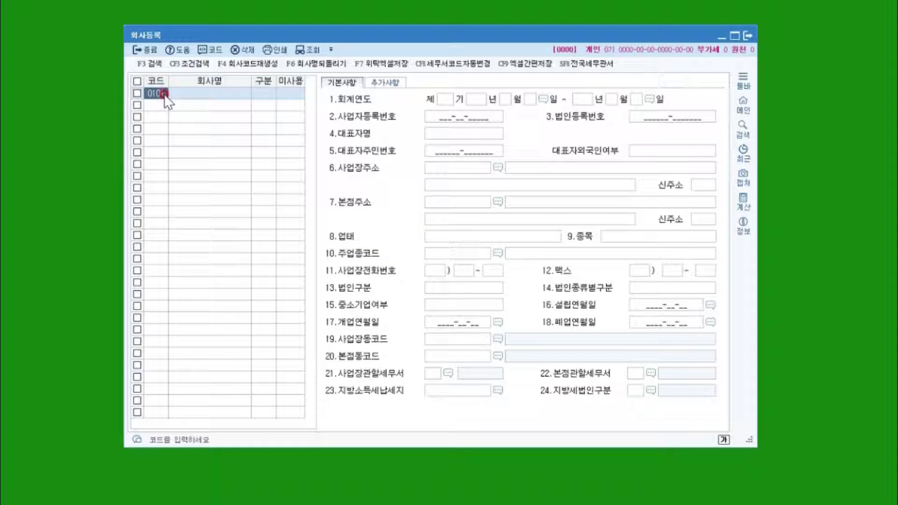
click(151, 96)
click(152, 97)
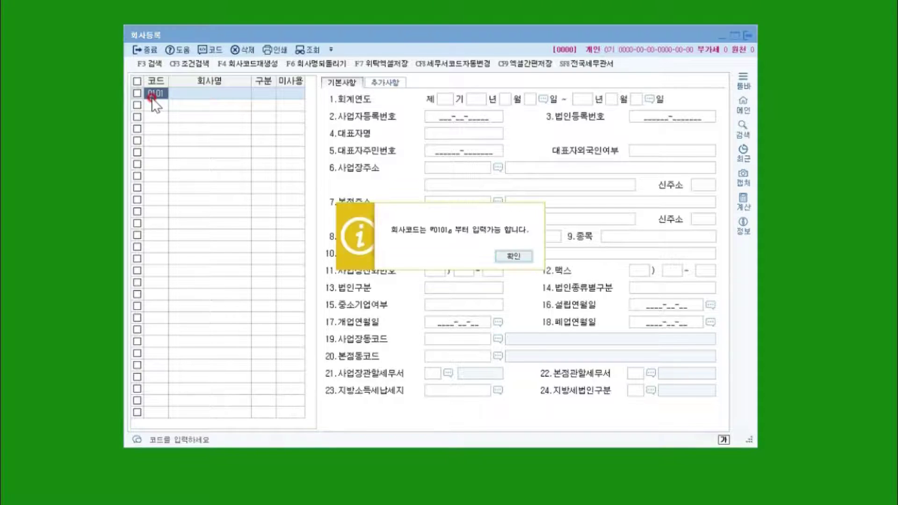
key(Return)
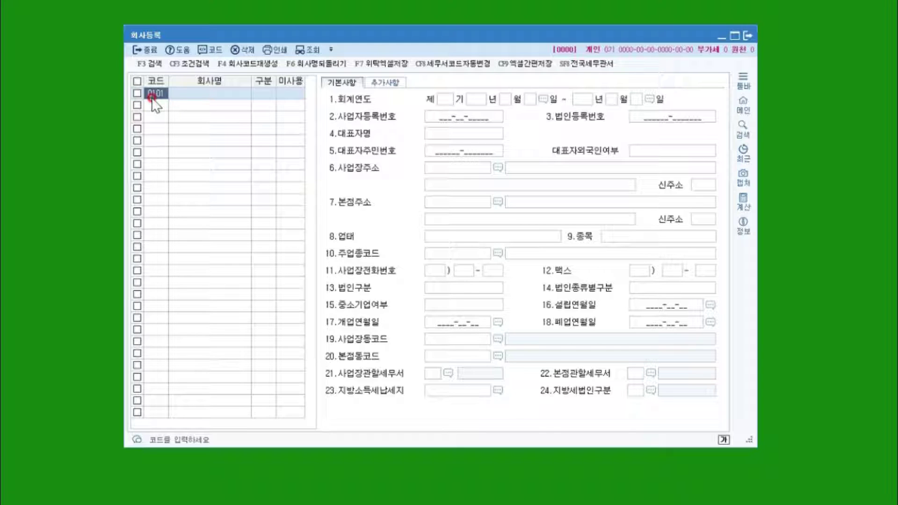
key(Return)
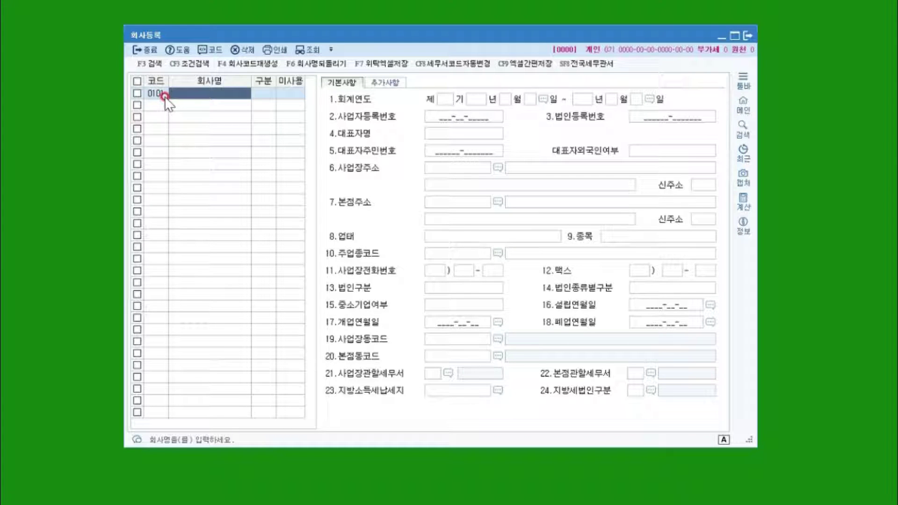
Name company 0101 '카', keeping type 법인 and usage status 사용.
text(카)
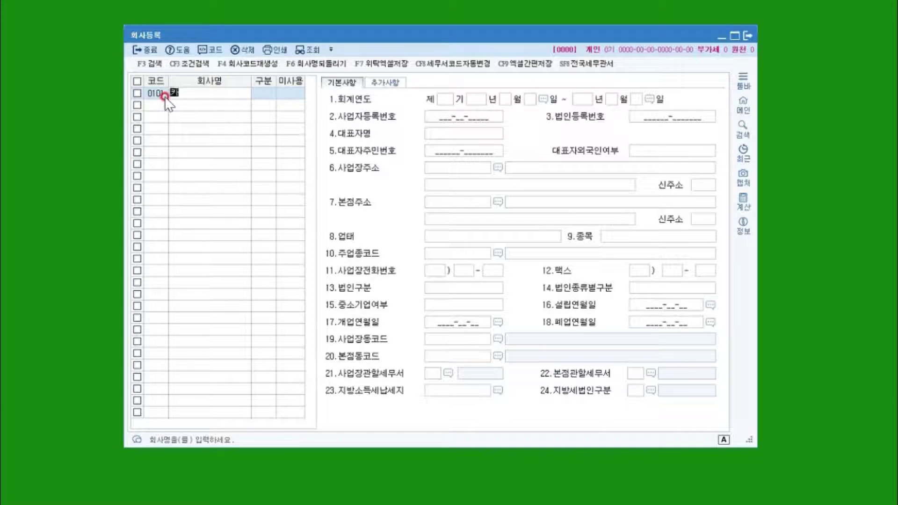
key(Return)
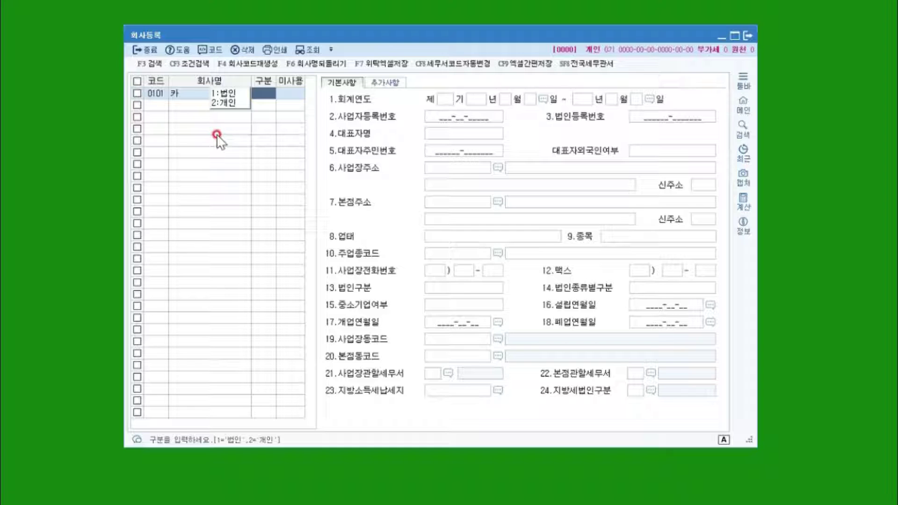
key(Return)
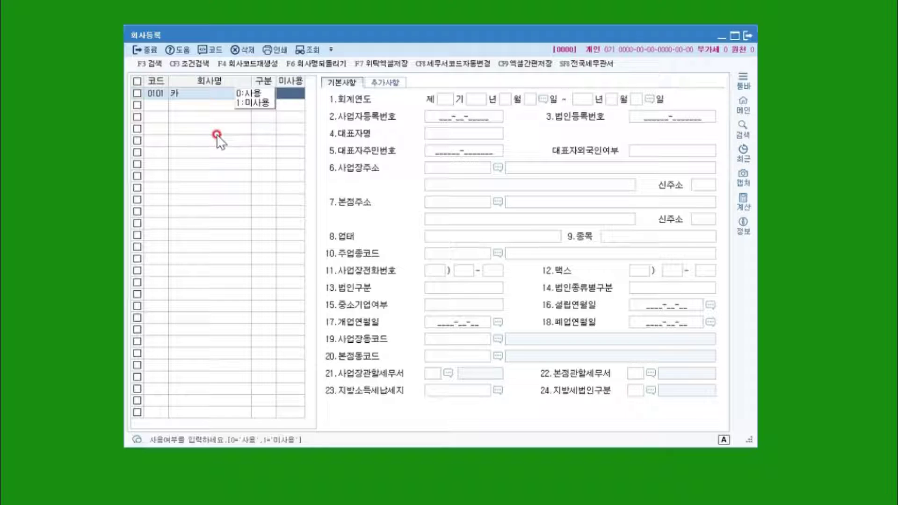
key(Return)
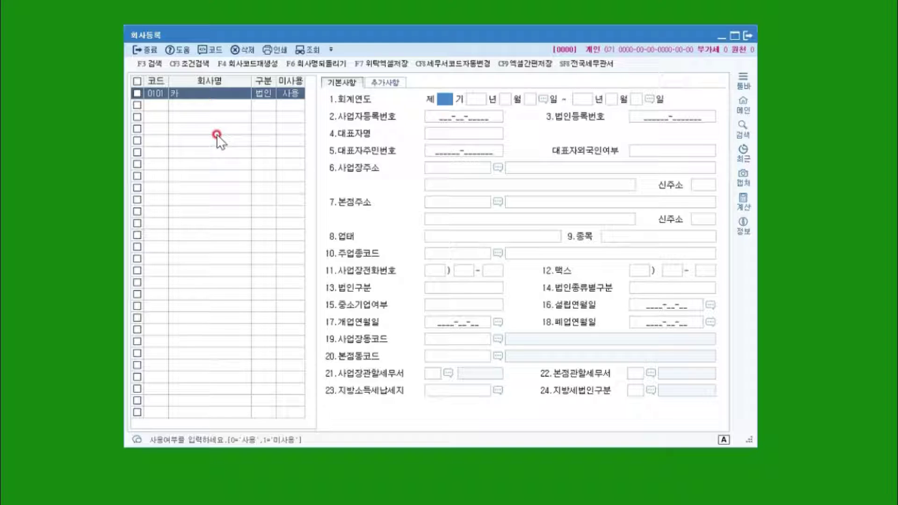
Enter fiscal term 20 starting 2020-01-01, so the end date fills in as 2020-12-31.
text(20)
key(Return)
text(2020)
key(Return)
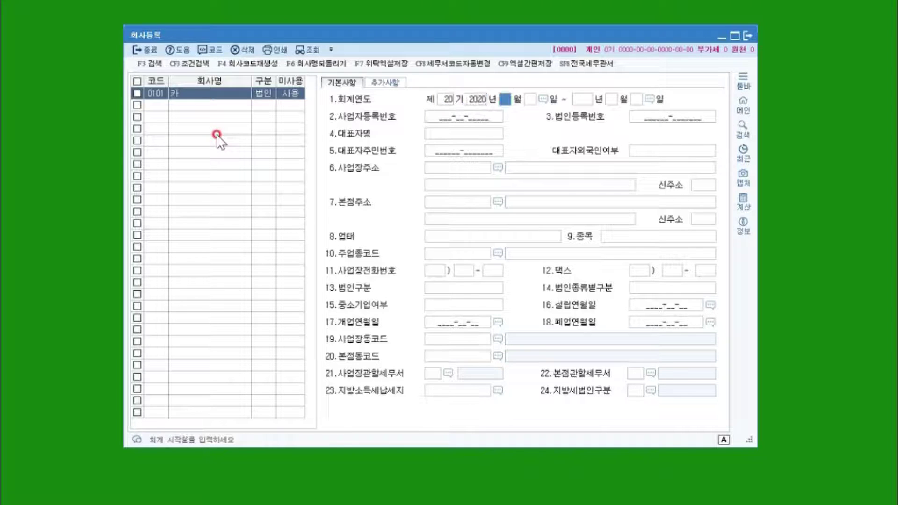
text(01)
key(Return)
text(01)
key(Return)
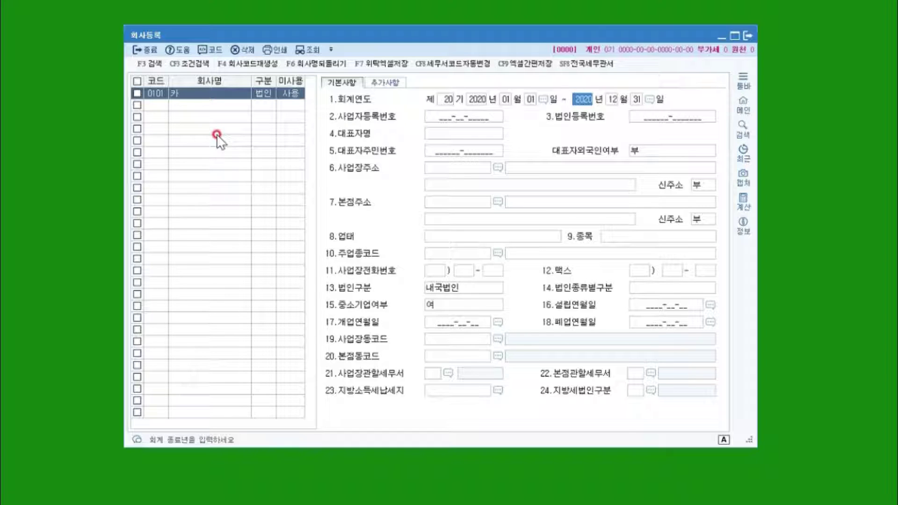
Try changing the start year and month, then restore the start date to 2020-01-01.
key(shift+Tab)
key(shift+Tab)
key(shift+Tab)
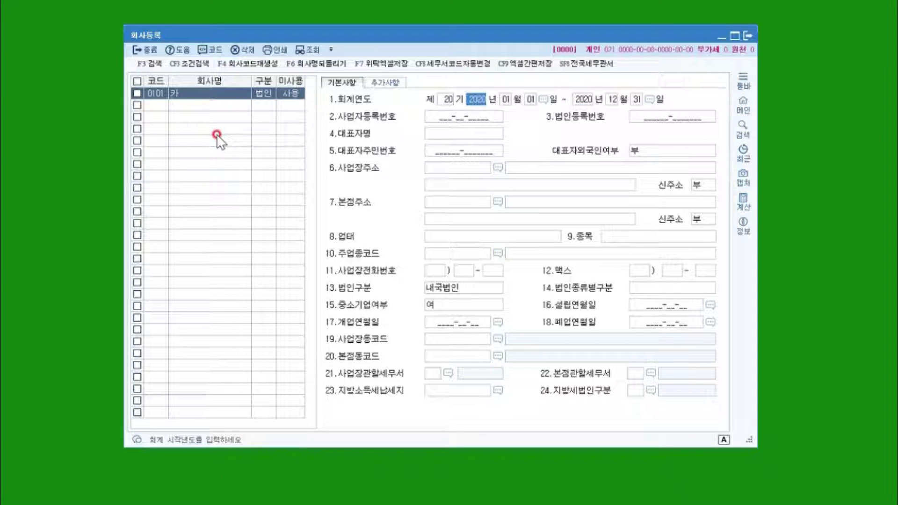
text(2019 년 )
text(04)
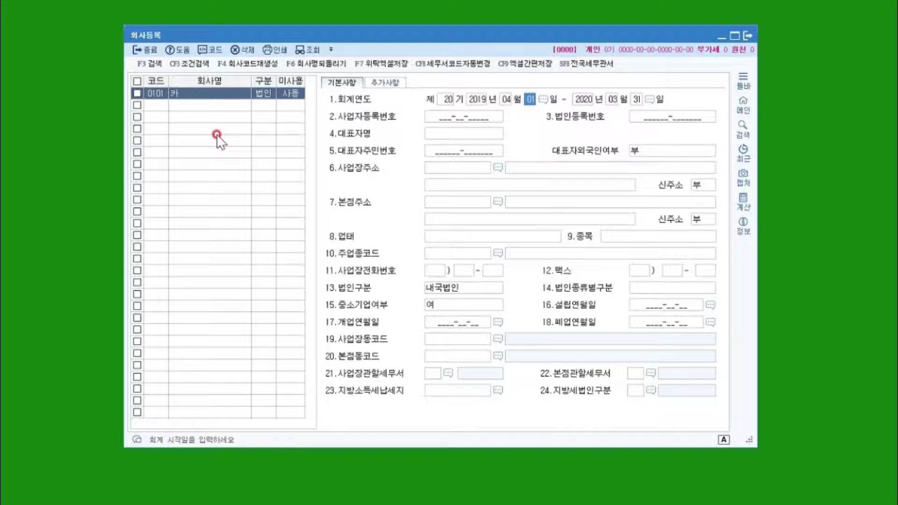
key(shift+Tab)
text(9)
key(Return)
key(Return)
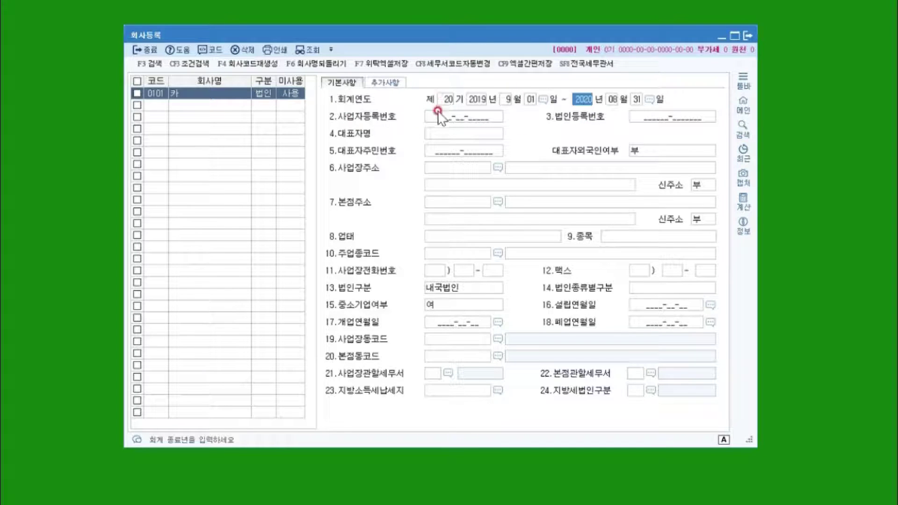
click(507, 98)
text(1)
key(Return)
key(Return)
key(Return)
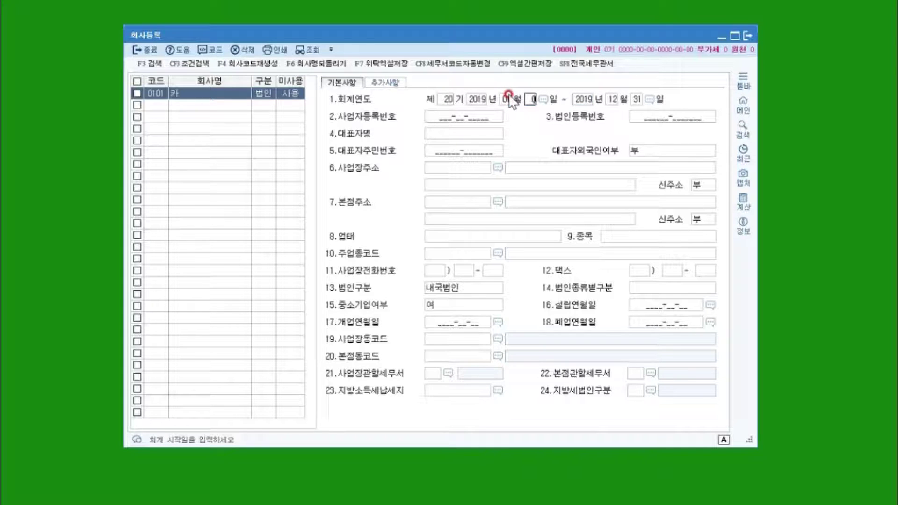
click(474, 98)
text(2020)
key(Return)
key(Return)
key(Return)
key(Return)
key(Return)
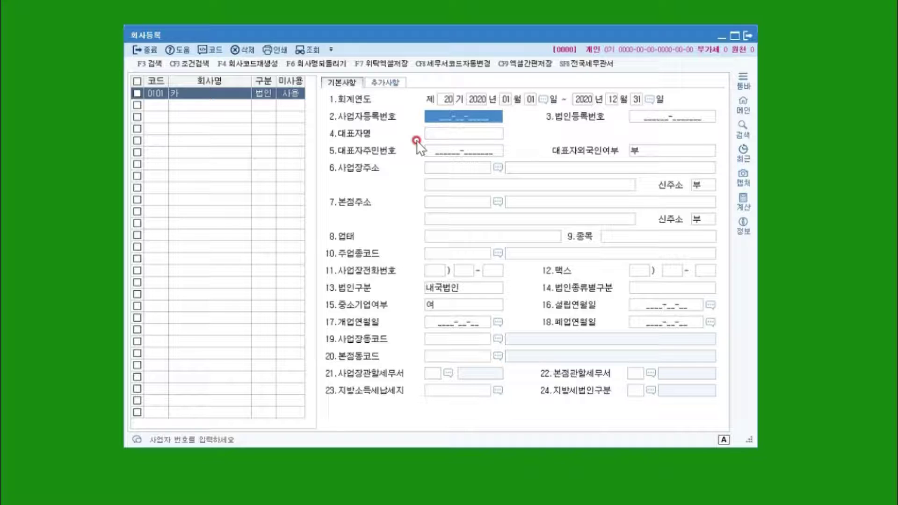
Enter the business registration number in 2.사업자등록번호 and accept it with 예(Y).
text(111111111111)
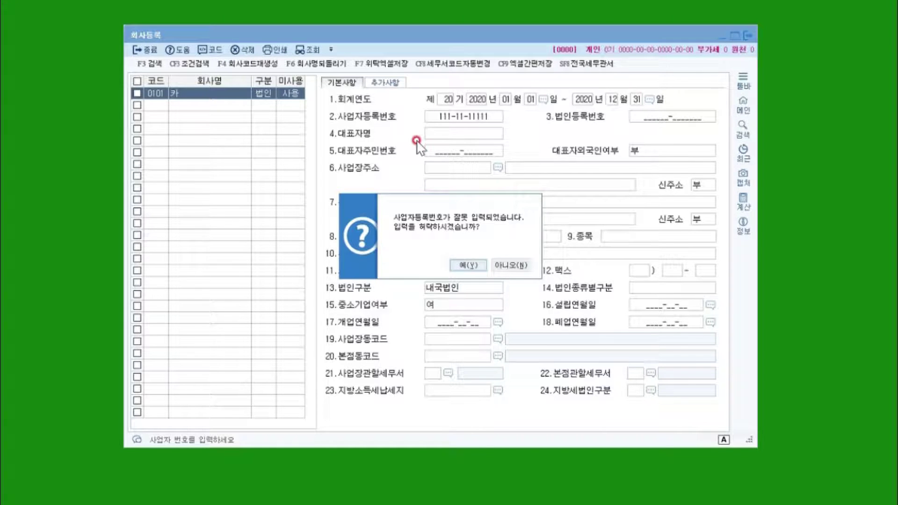
key(Return)
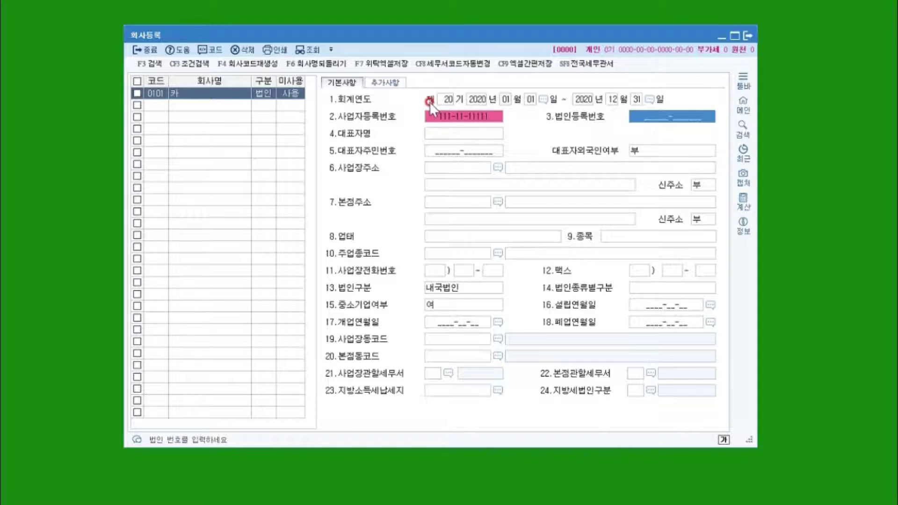
Enter the corporate registration number in 3.법인등록번호 and keep it despite the warning.
click(445, 114)
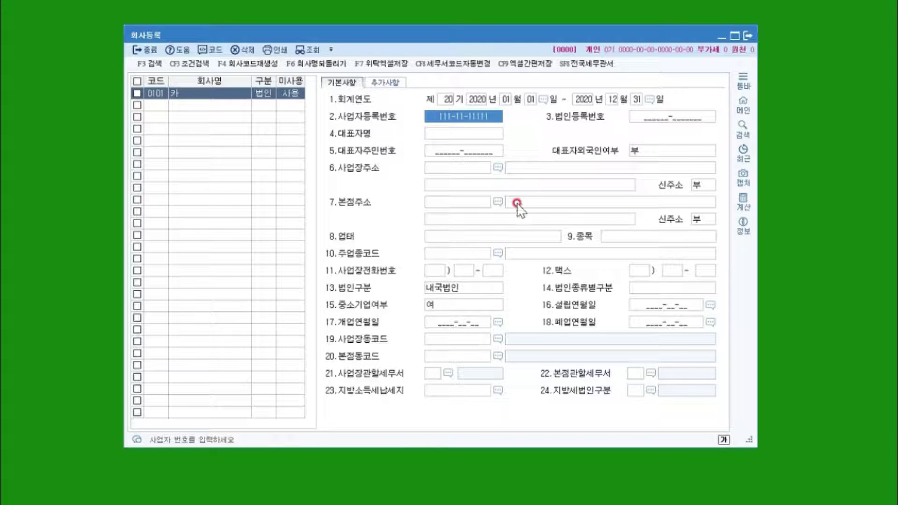
click(668, 118)
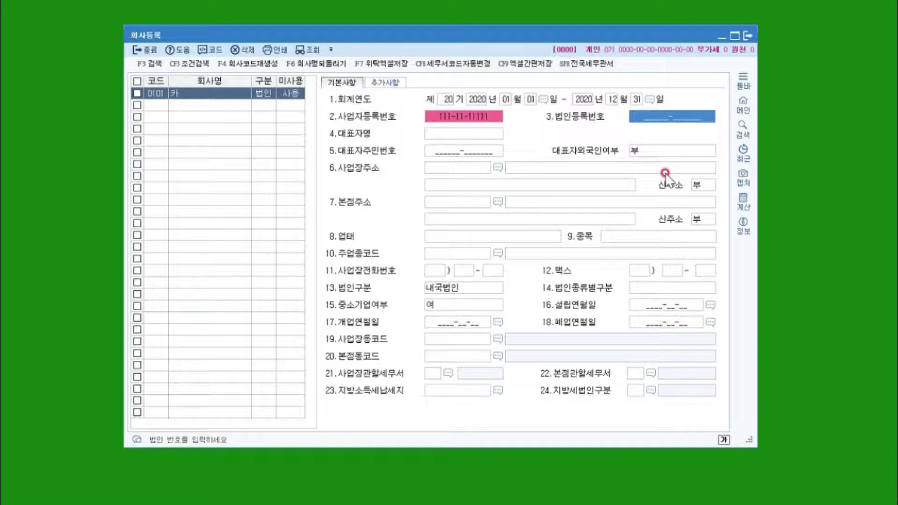
text(110410-11)
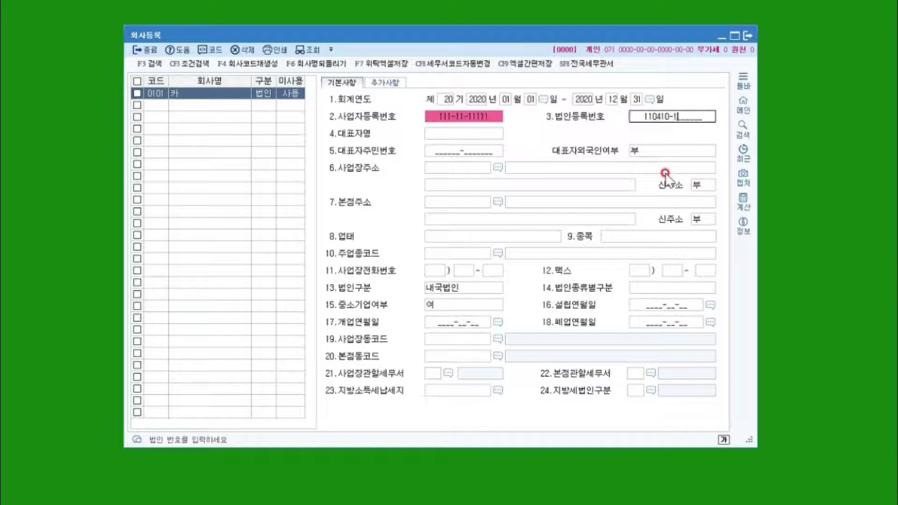
text(11111)
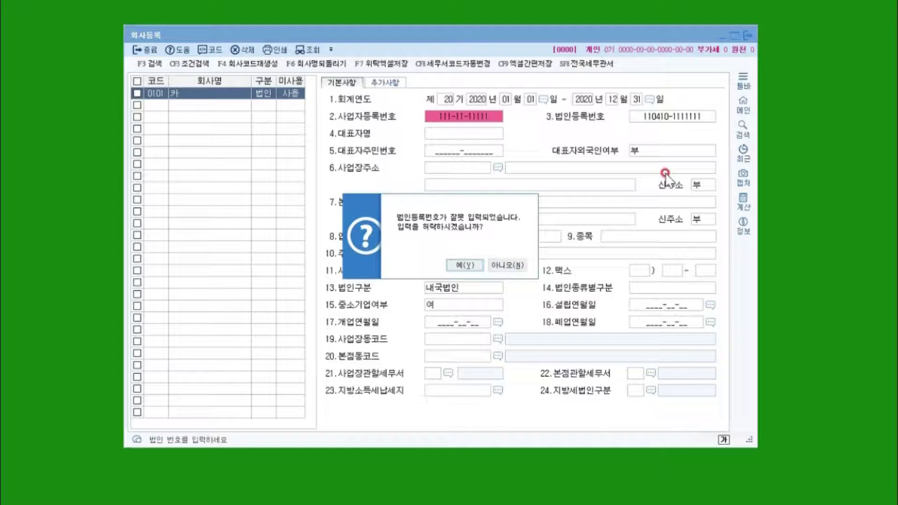
key(Return)
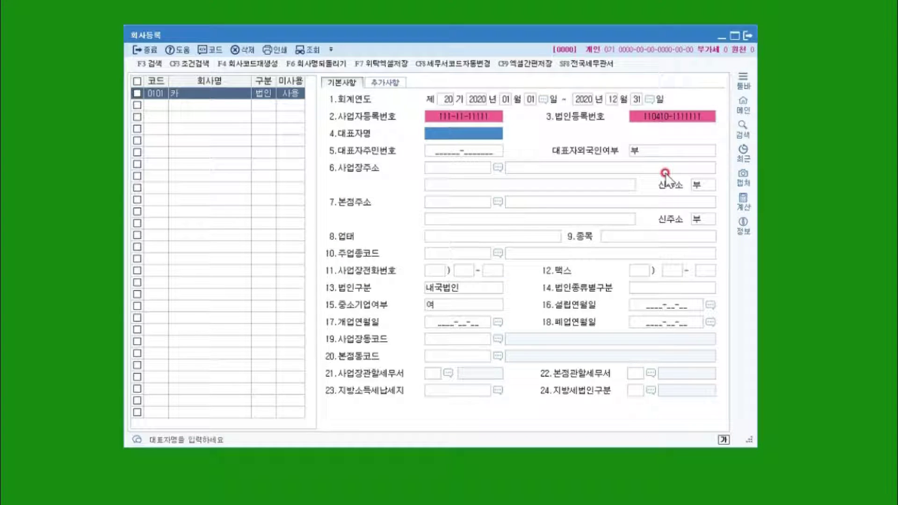
click(419, 116)
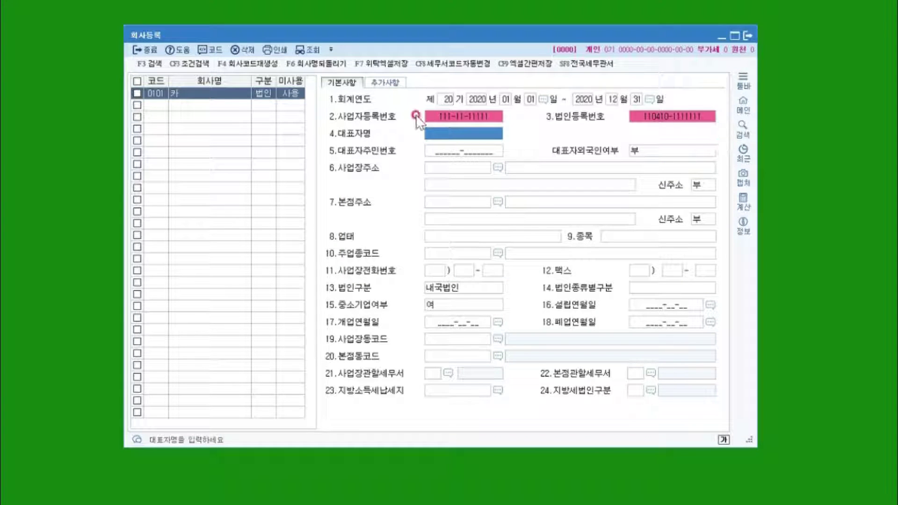
click(671, 117)
click(445, 117)
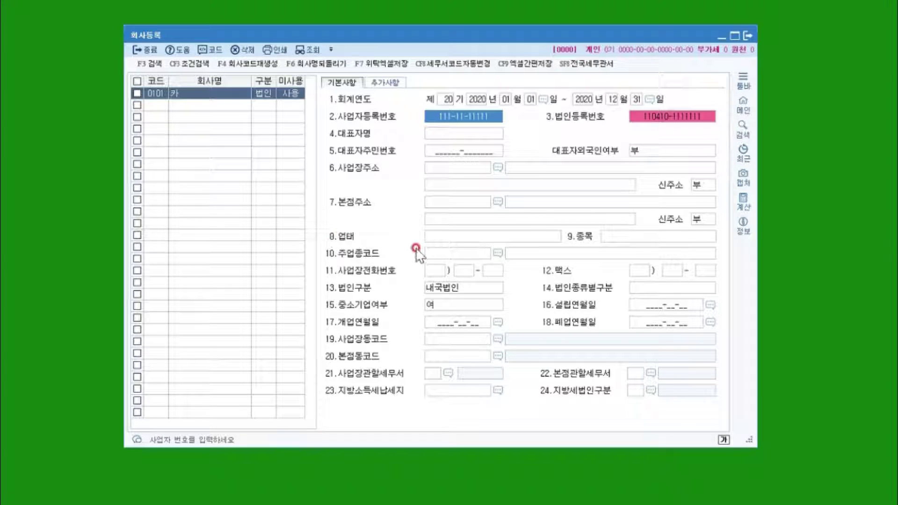
click(440, 133)
click(470, 139)
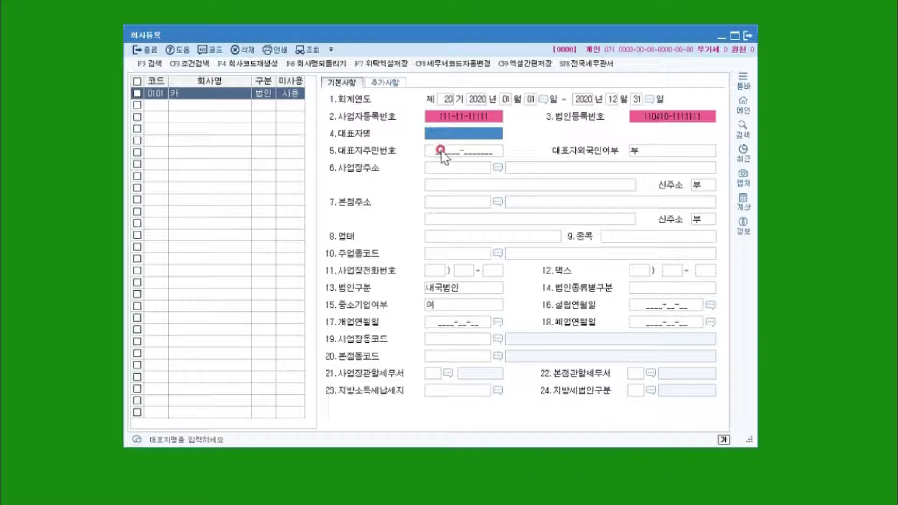
click(427, 142)
click(452, 150)
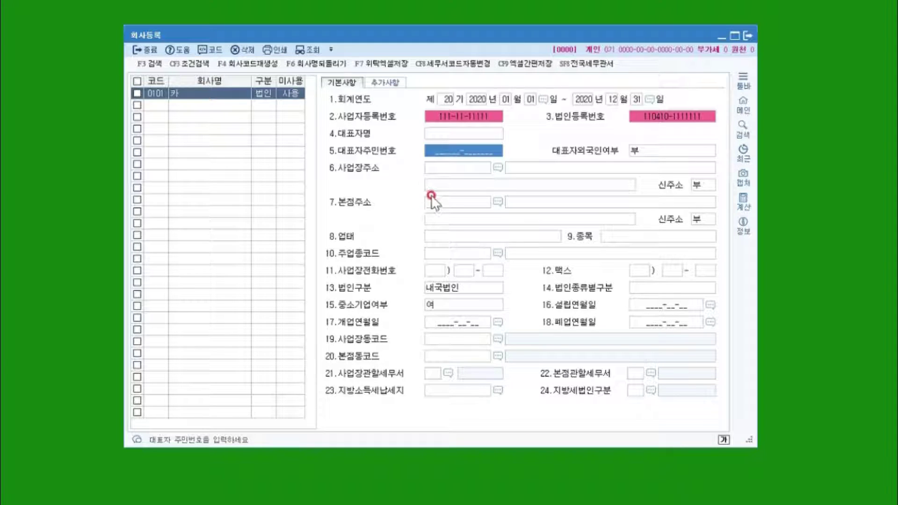
click(453, 167)
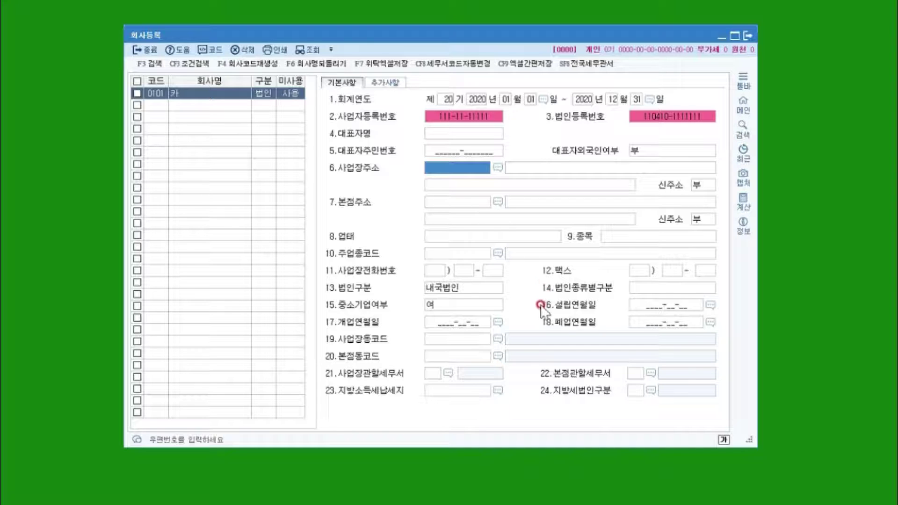
click(429, 301)
click(498, 254)
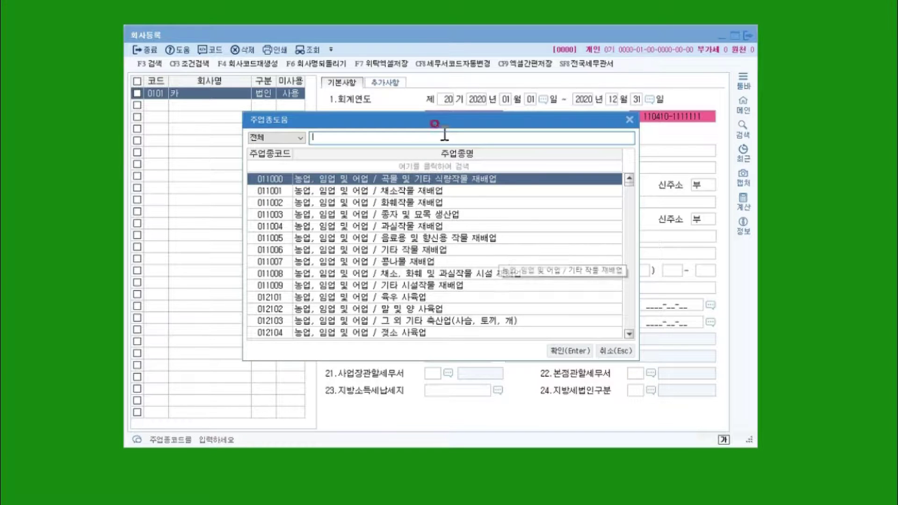
drag(434, 121, 441, 94)
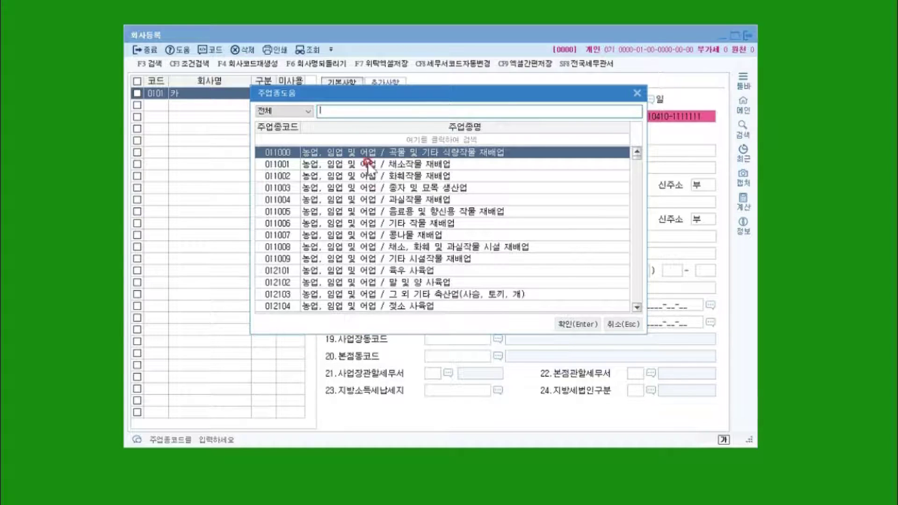
click(623, 324)
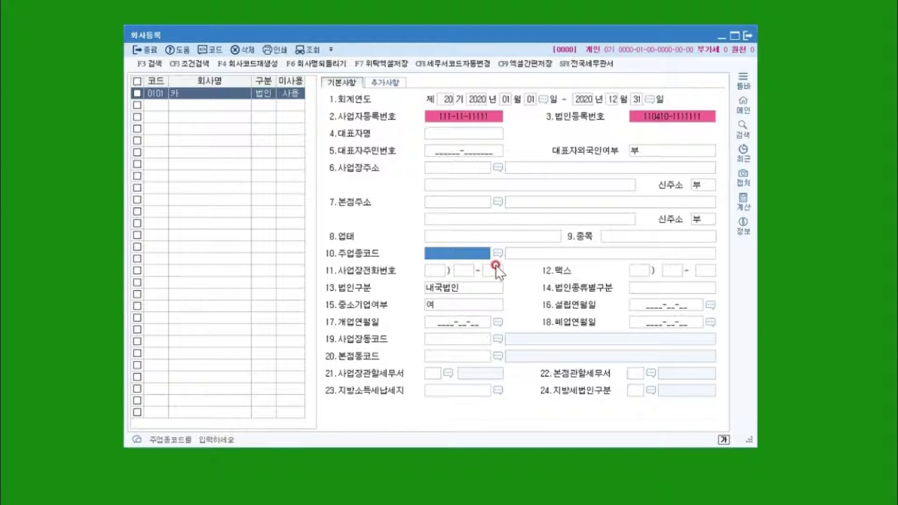
Set 14.법인종류별구분 to 5.중소기업 and keep 15.중소기업여부 as 1.여.
click(462, 270)
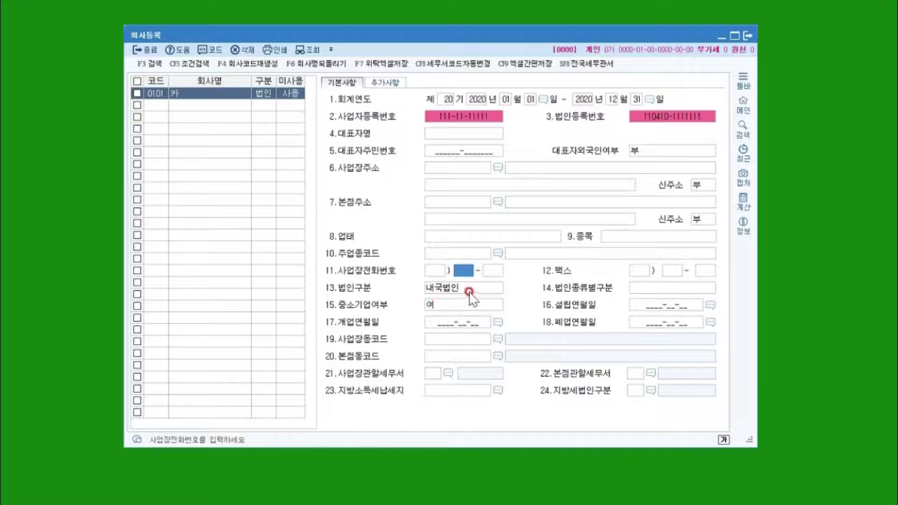
click(674, 289)
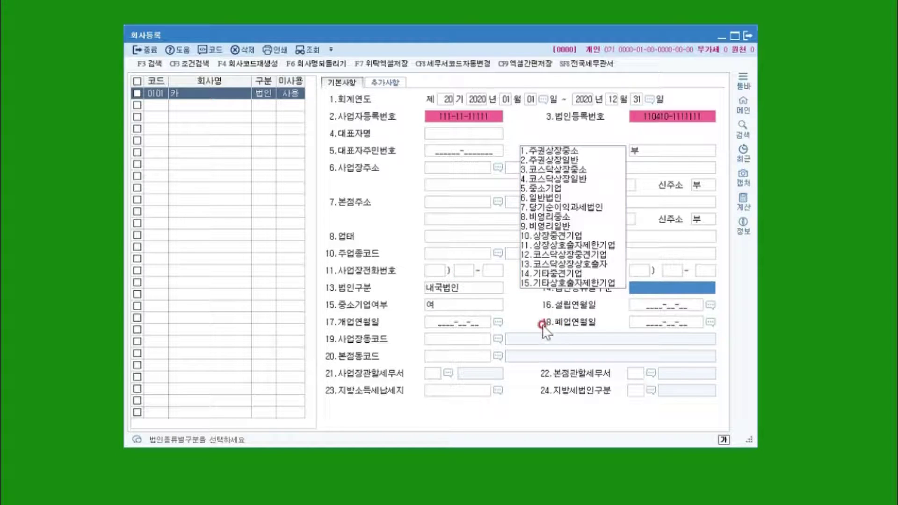
click(438, 304)
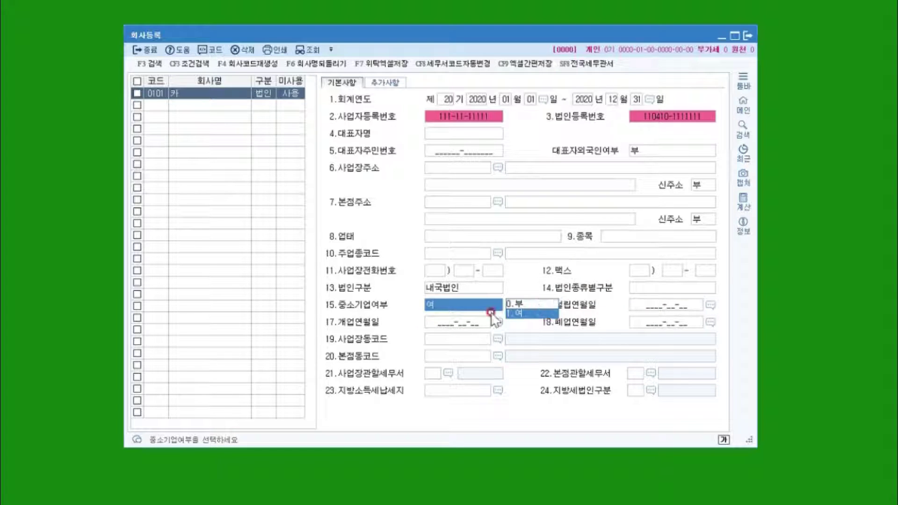
click(664, 289)
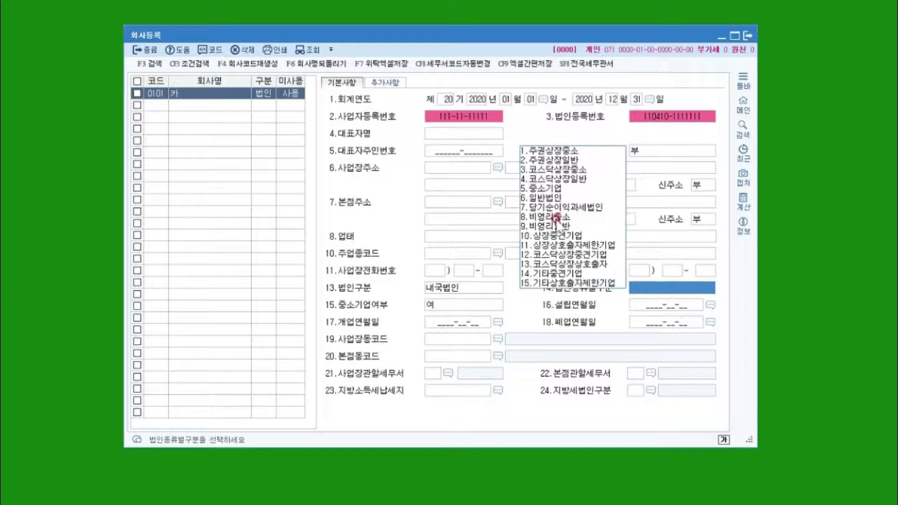
click(547, 194)
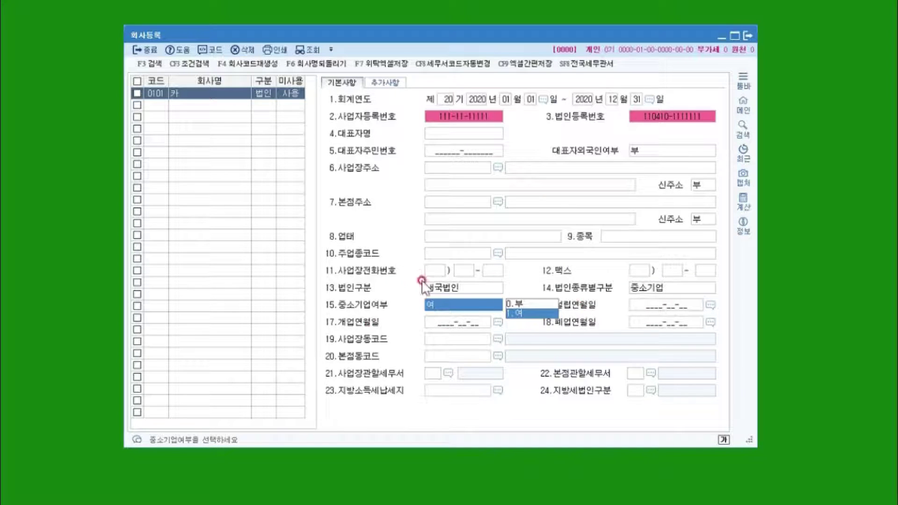
click(527, 315)
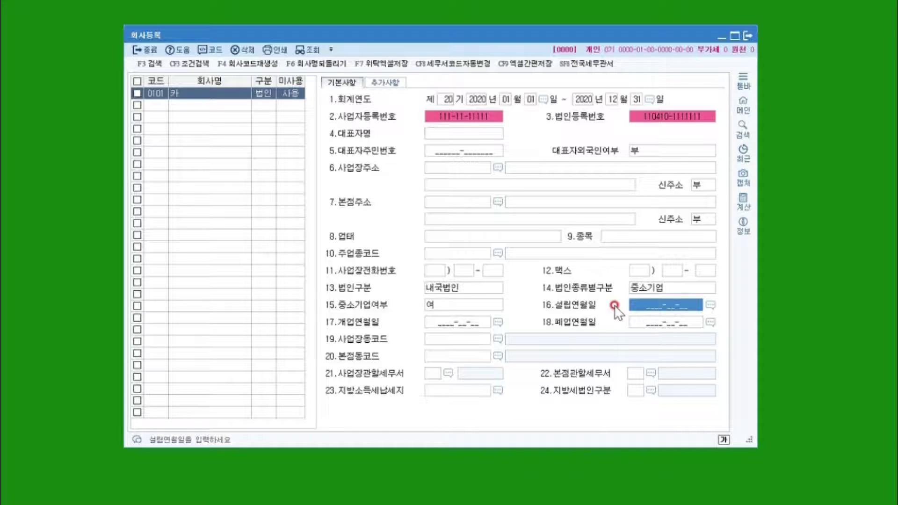
click(478, 322)
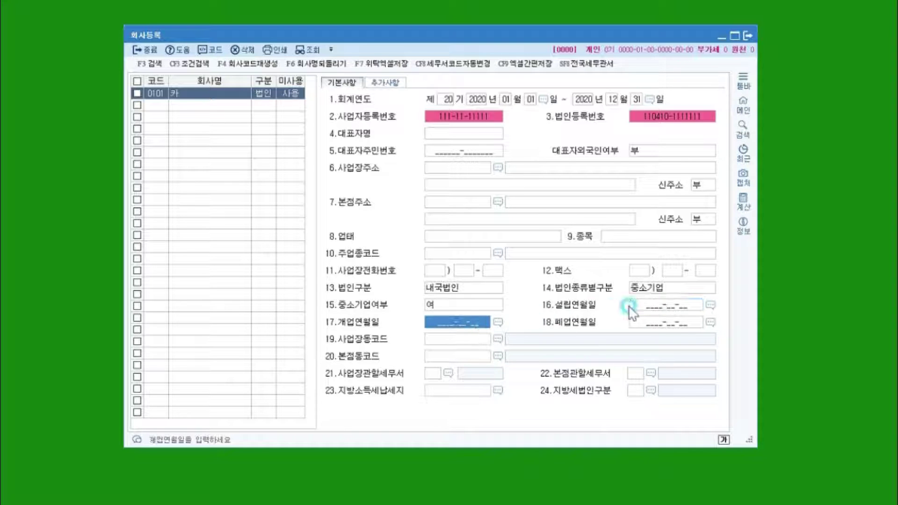
click(654, 305)
click(444, 323)
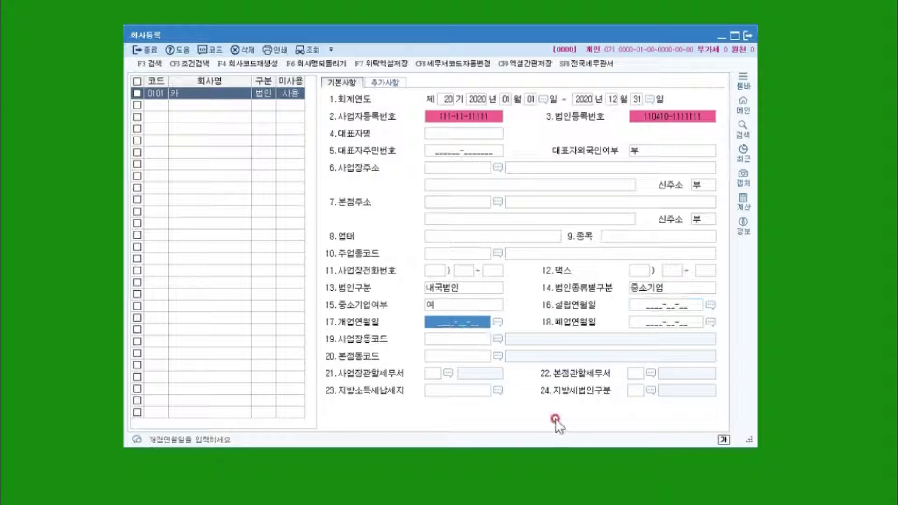
click(635, 306)
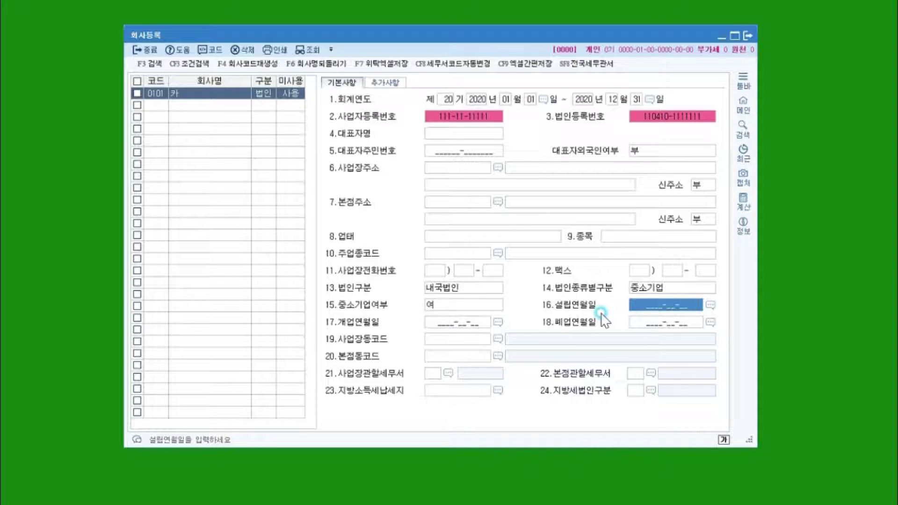
click(427, 323)
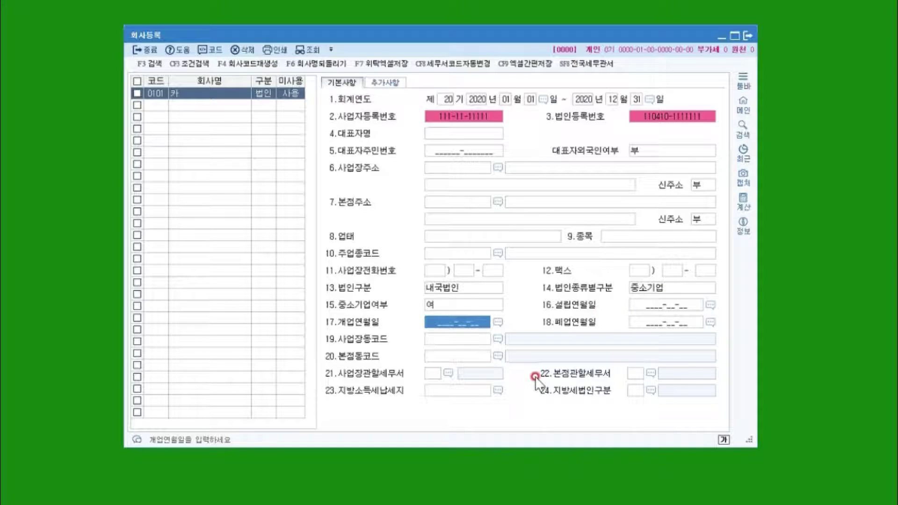
click(637, 322)
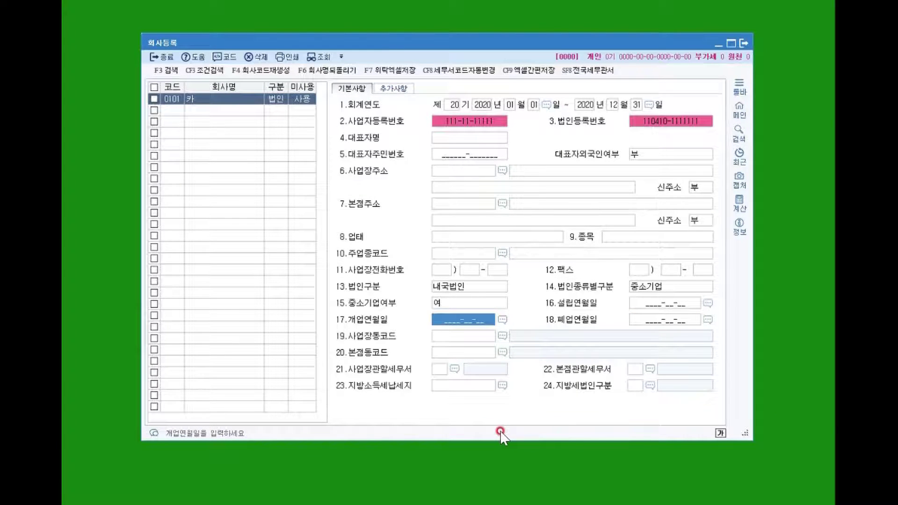
click(443, 336)
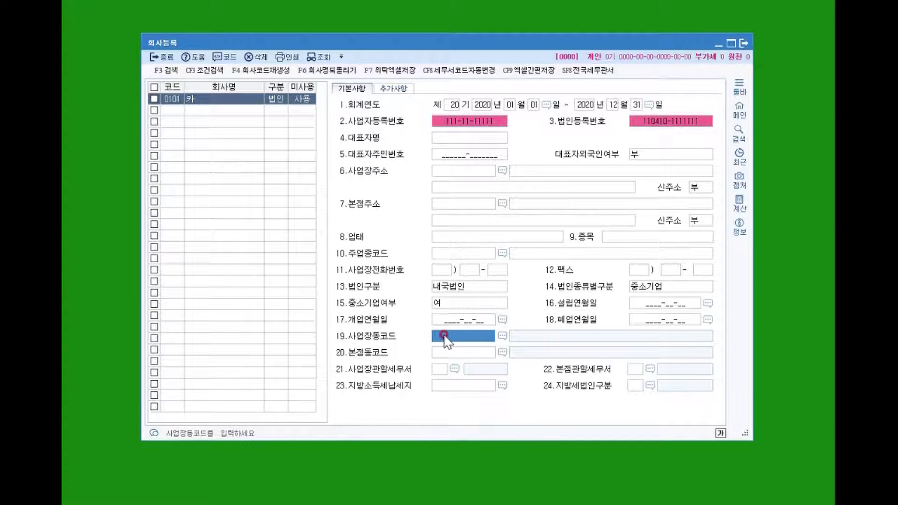
click(440, 351)
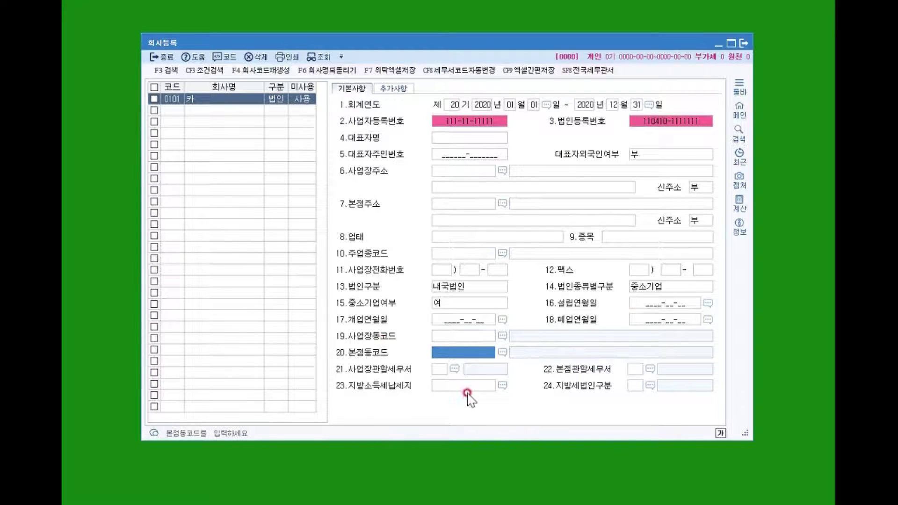
click(448, 335)
click(446, 353)
click(439, 369)
click(440, 368)
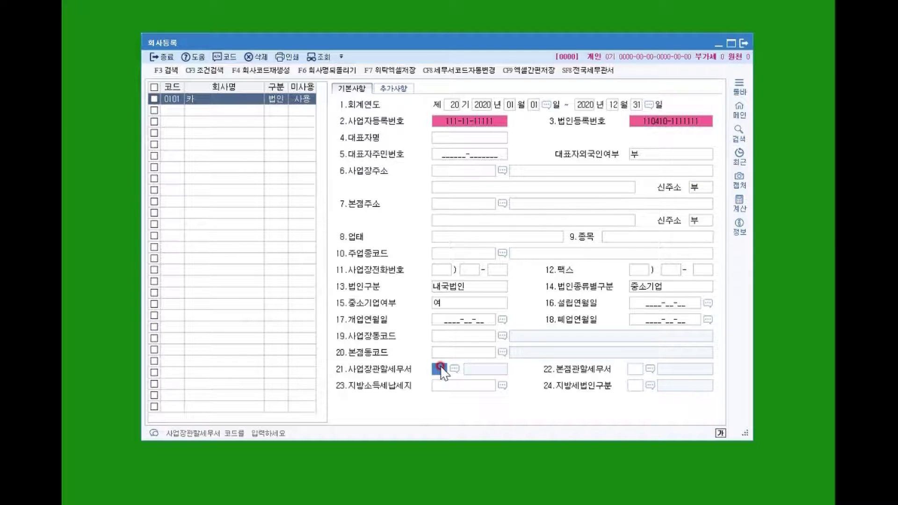
click(641, 374)
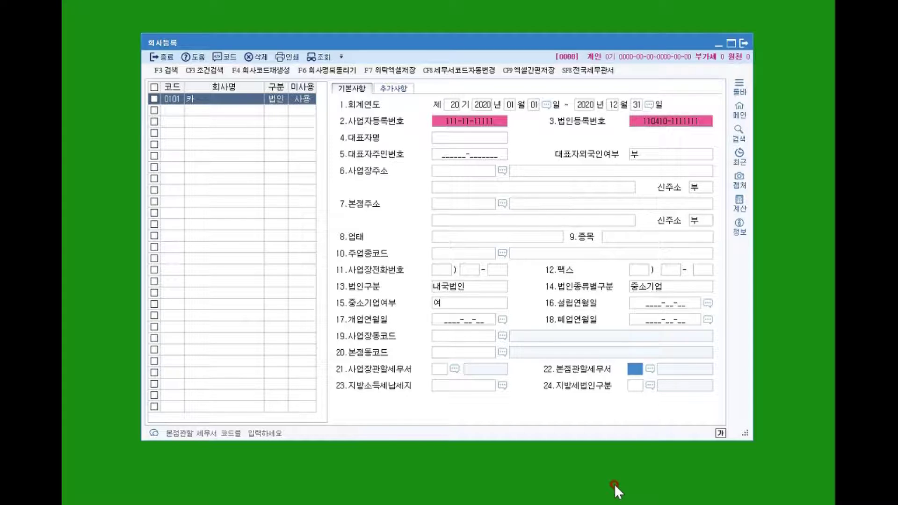
click(453, 385)
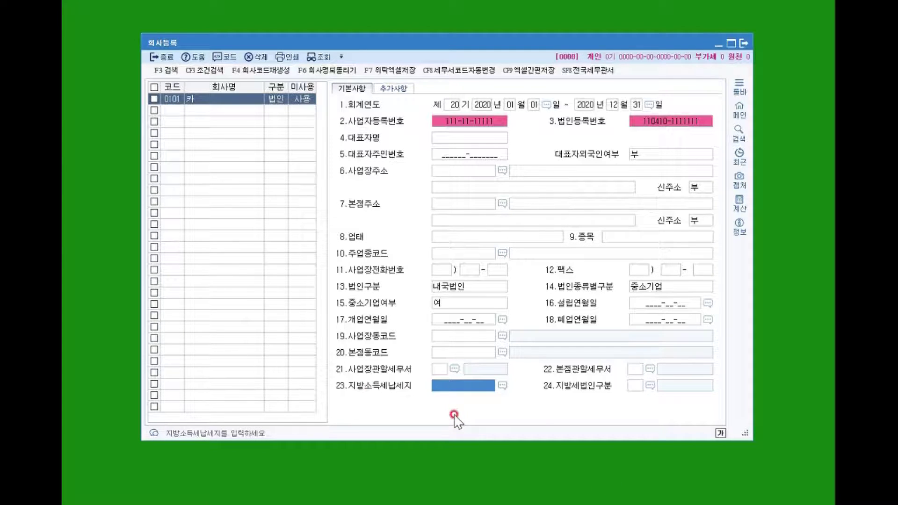
click(634, 386)
click(651, 385)
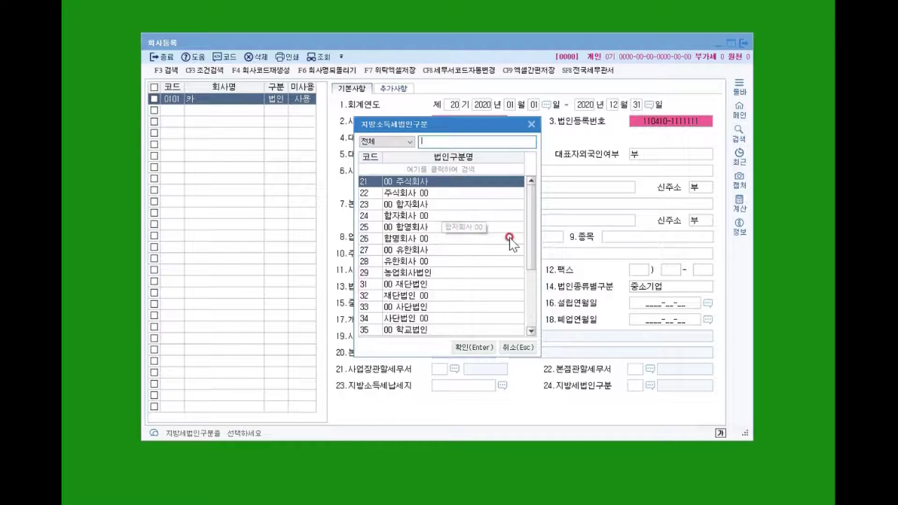
click(512, 348)
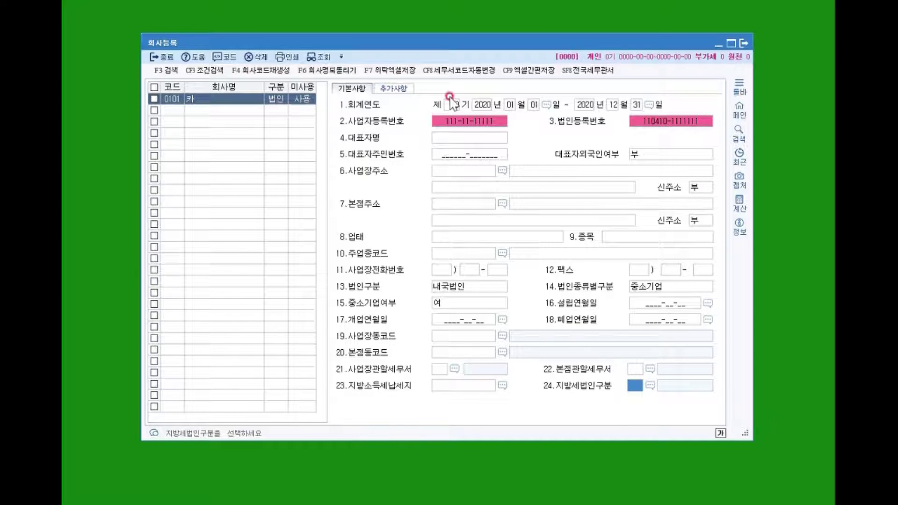
View the 추가사항 tab, then begin a blank second row below company 0101.
click(396, 89)
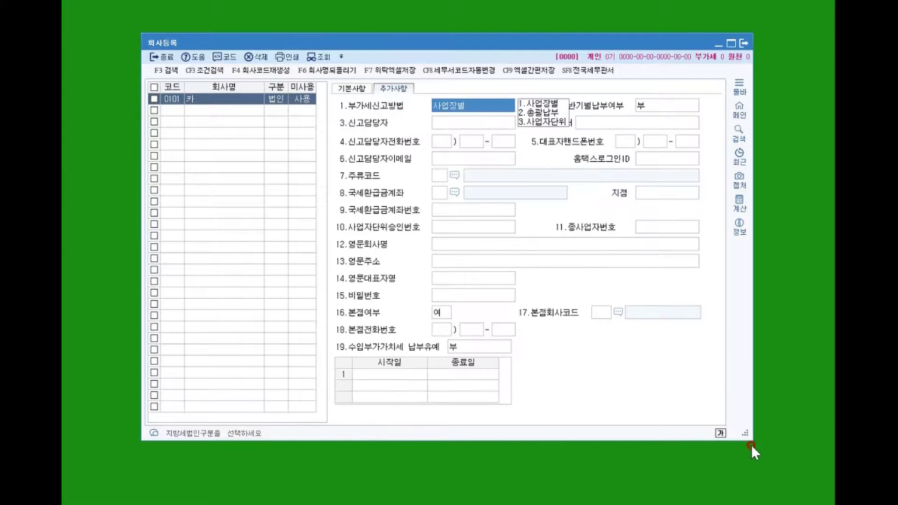
click(384, 89)
click(174, 112)
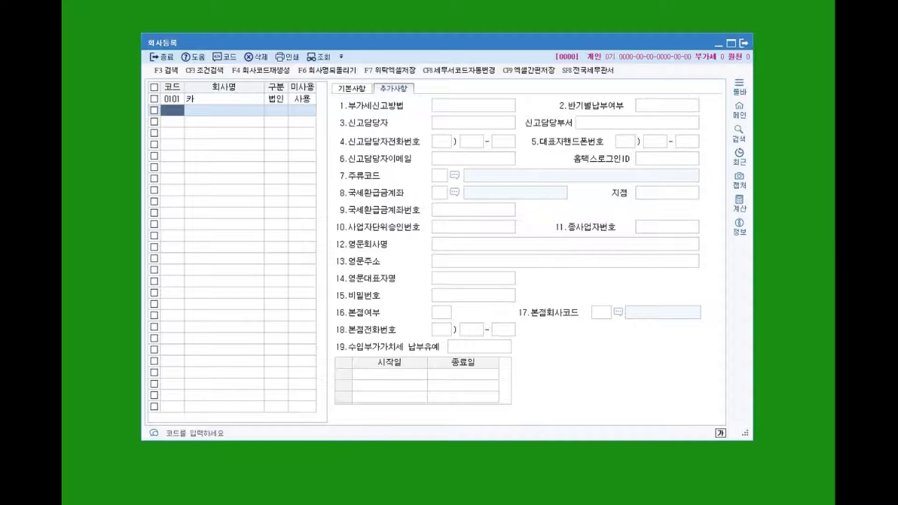
Select row 0101, delete it with 삭제, and confirm with 예(Y).
click(211, 99)
click(255, 56)
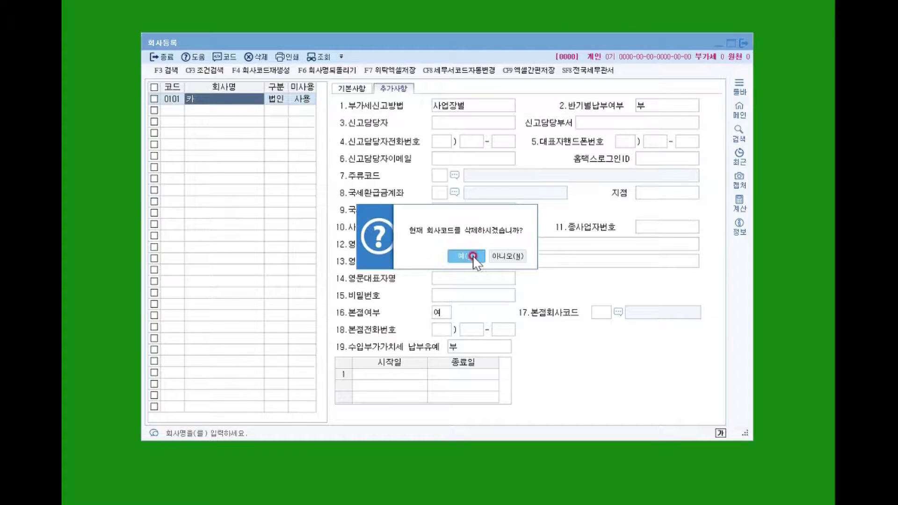
click(474, 257)
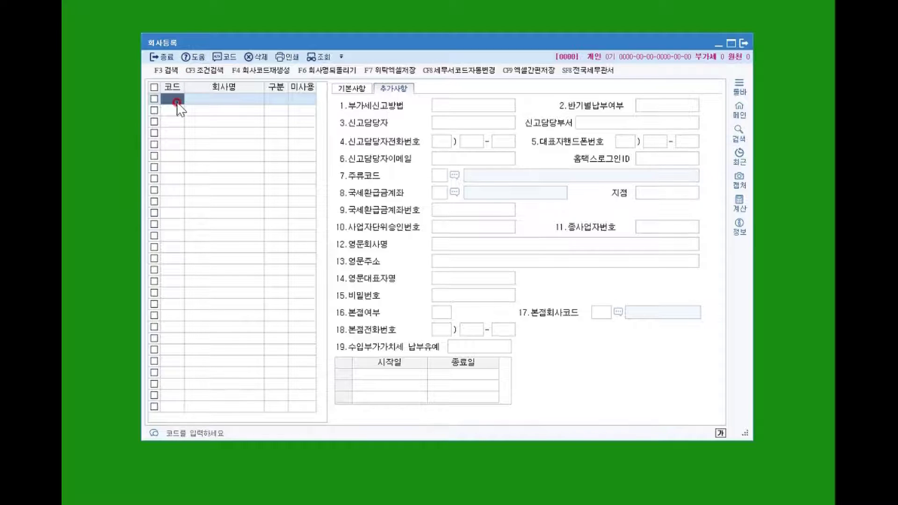
Add company 3000 (주)아이나라 as 1:법인 and 0:사용, then open its 기본사항 tab.
text(3000)
key(Return)
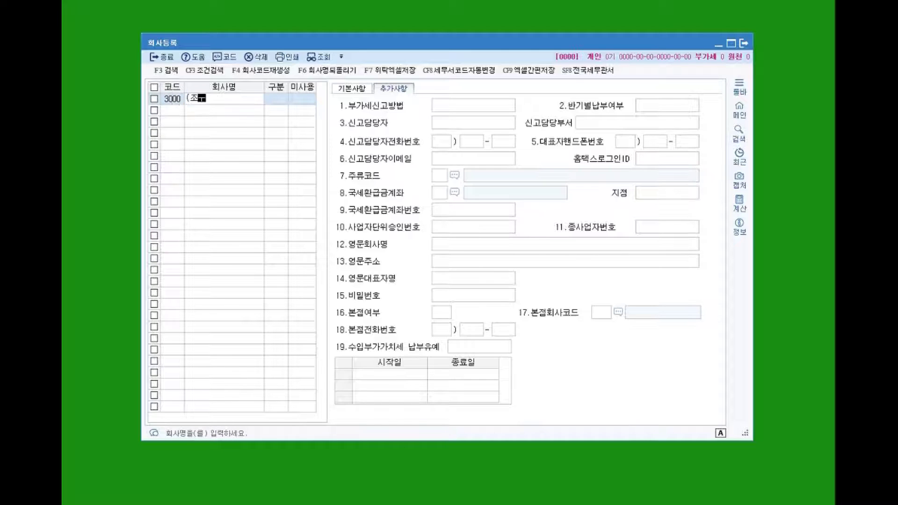
text((주)임)
text(이나)
key(Return)
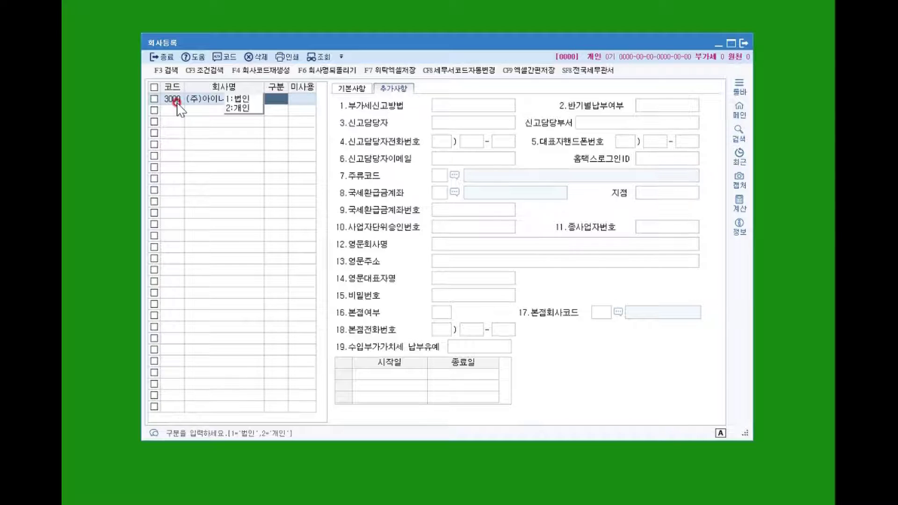
text(1)
key(Return)
text(0)
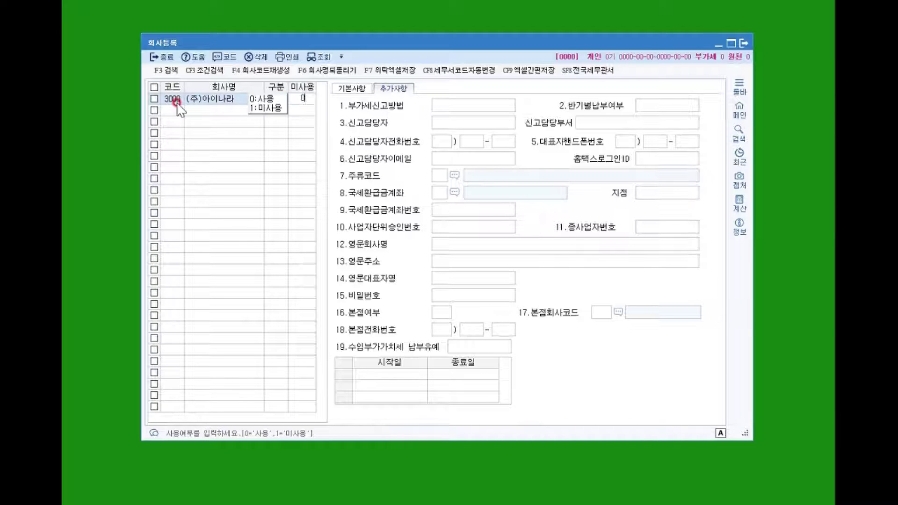
key(Return)
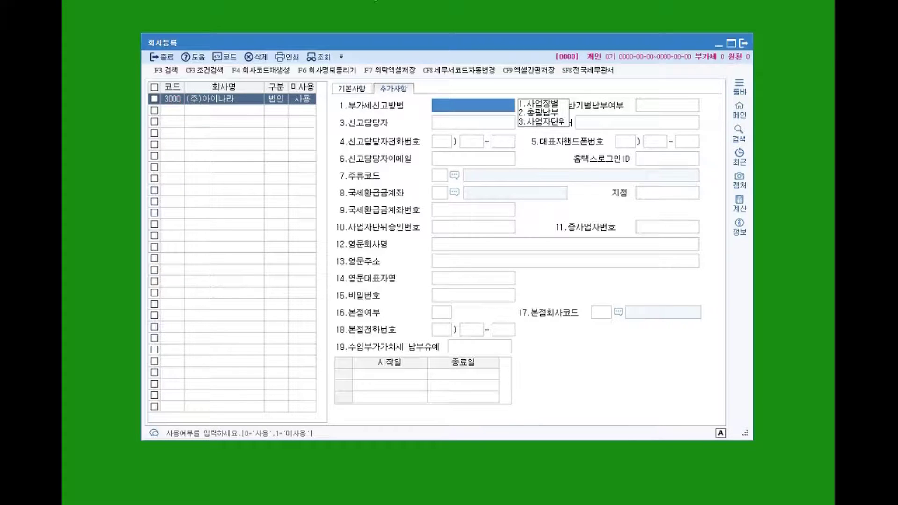
click(345, 88)
click(452, 105)
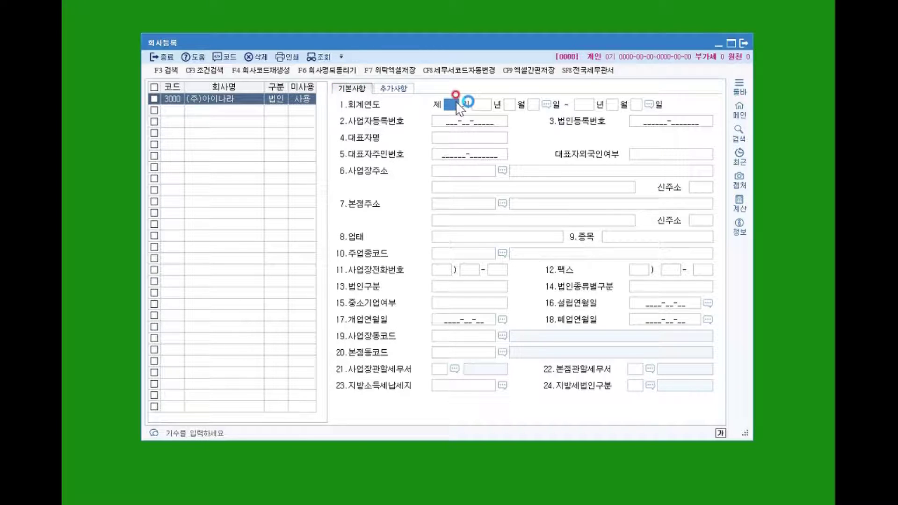
Set the fiscal period from 2020-01-01 to 2020-12-31.
text(1)
key(Return)
text(2020 년 01 월 01)
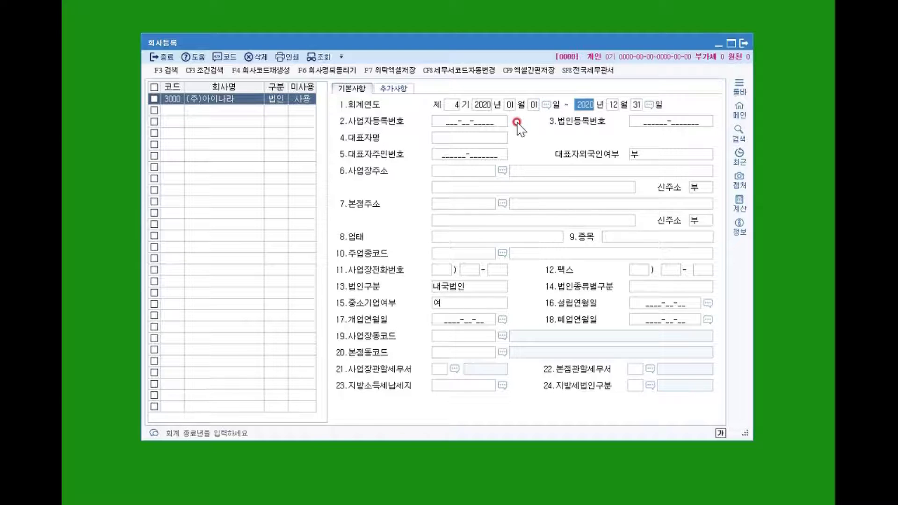
key(Return)
key(Return)
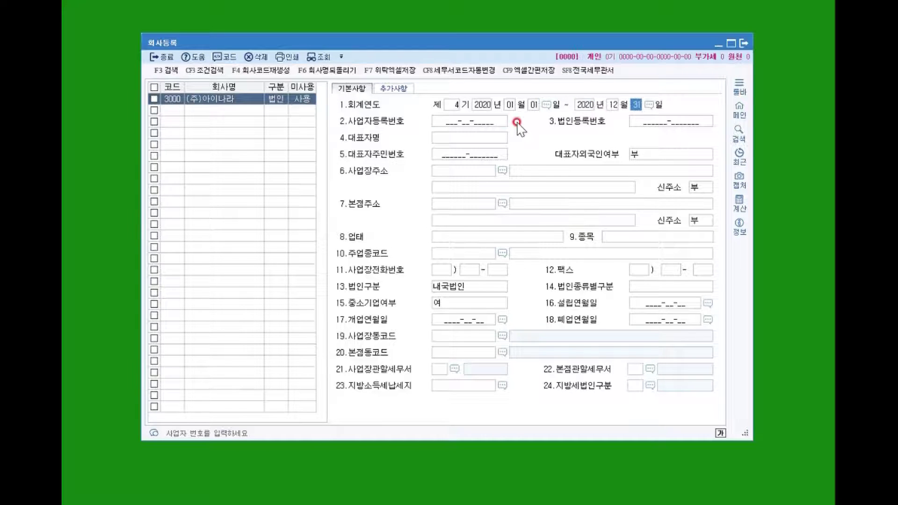
key(Return)
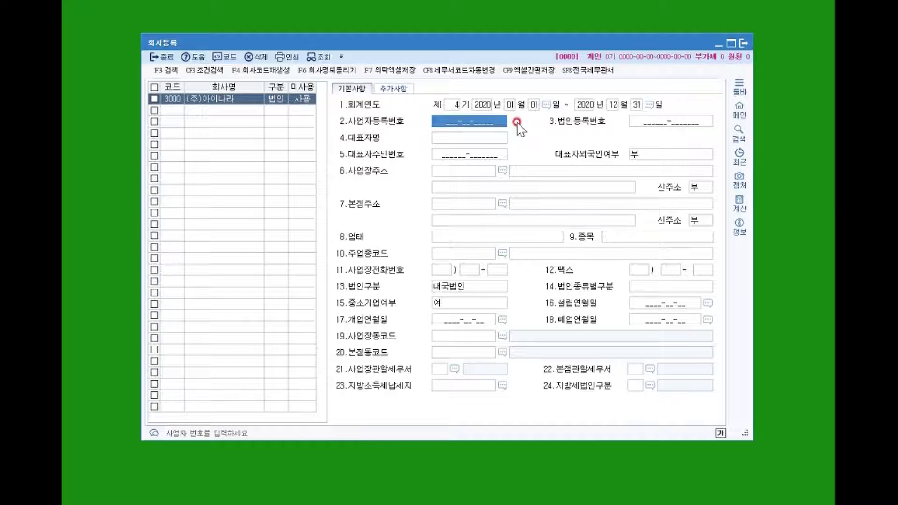
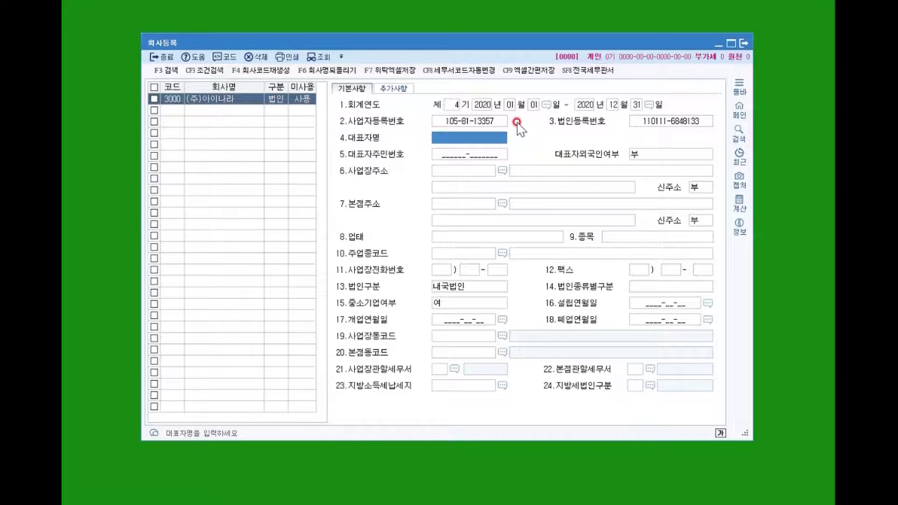
key(Return)
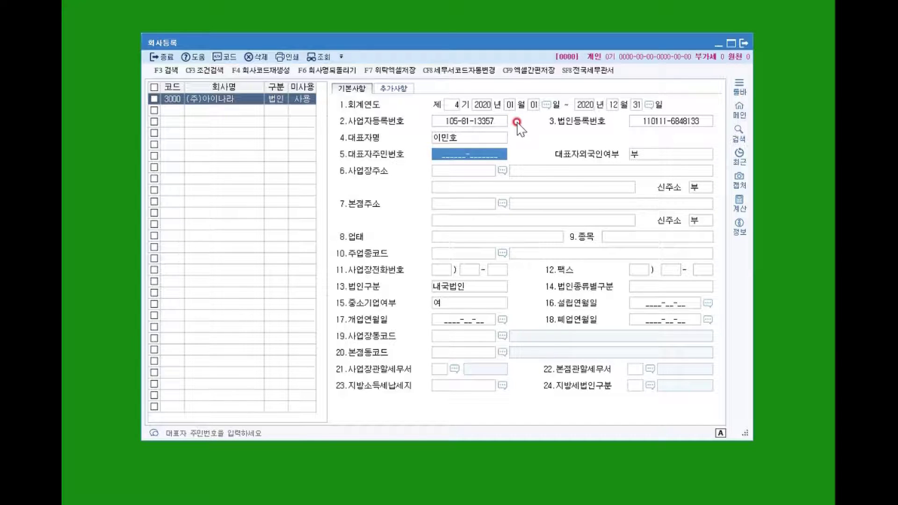
key(Return)
key(Return)
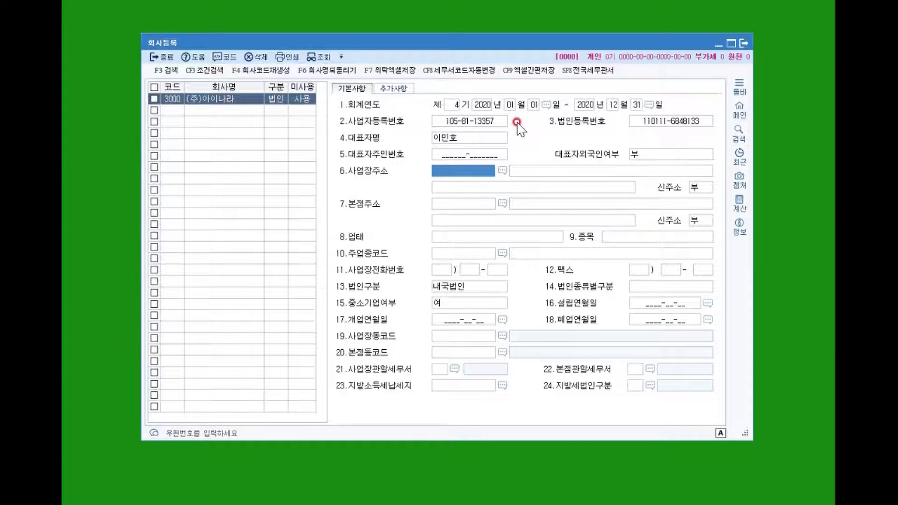
key(F2)
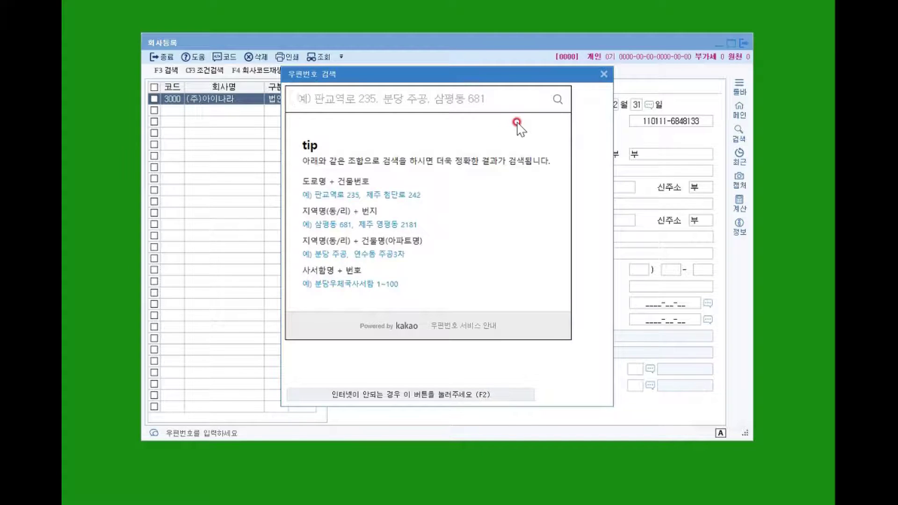
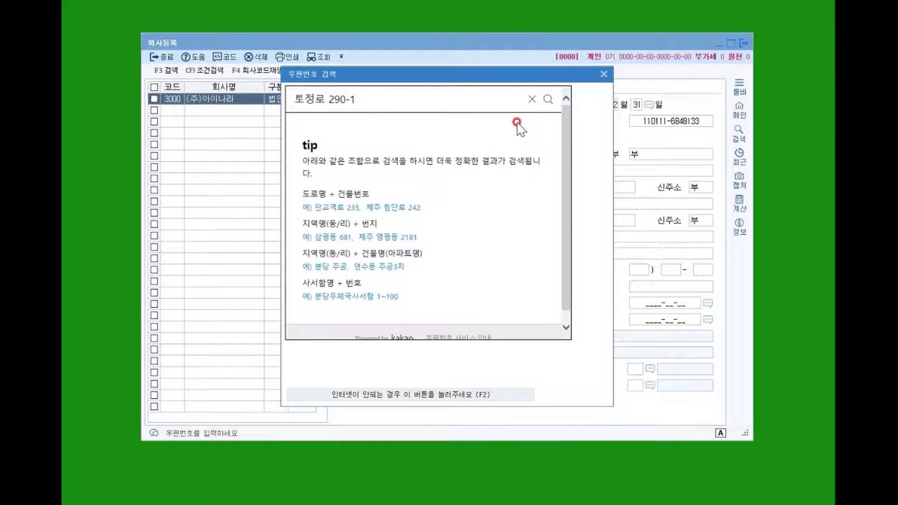
click(518, 123)
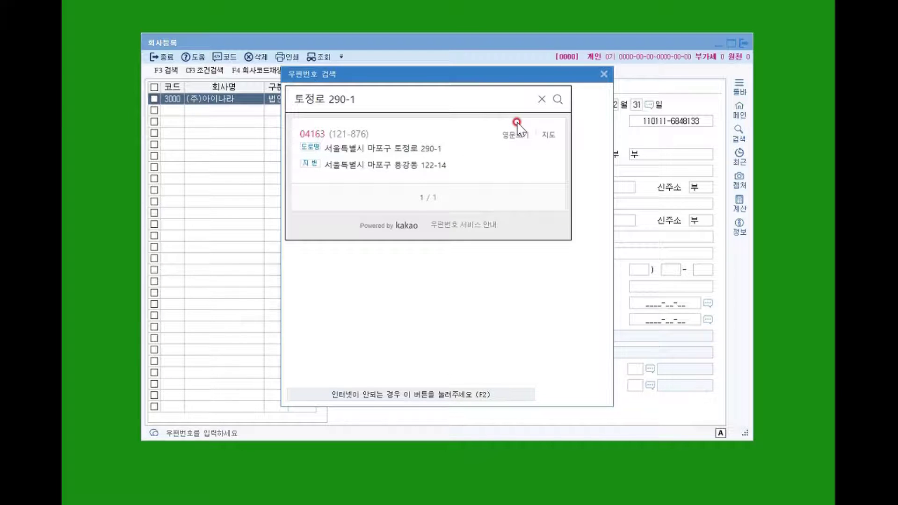
click(411, 147)
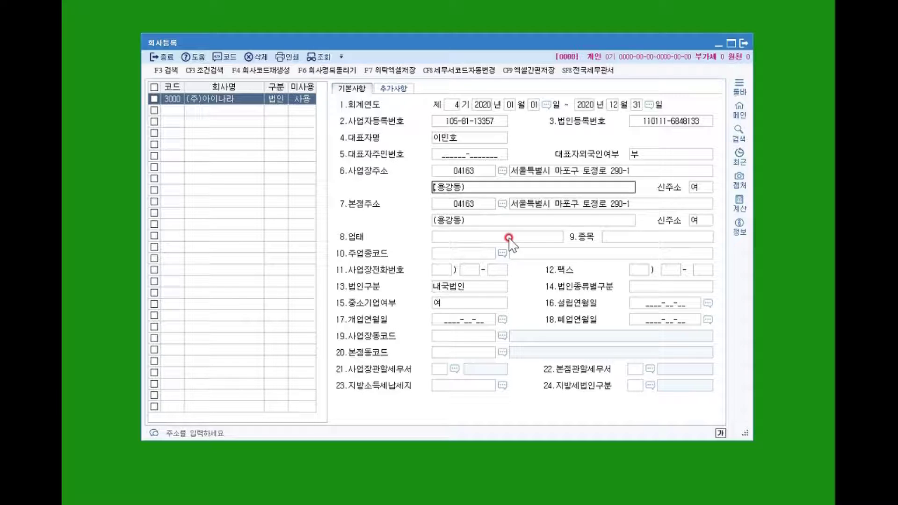
click(509, 237)
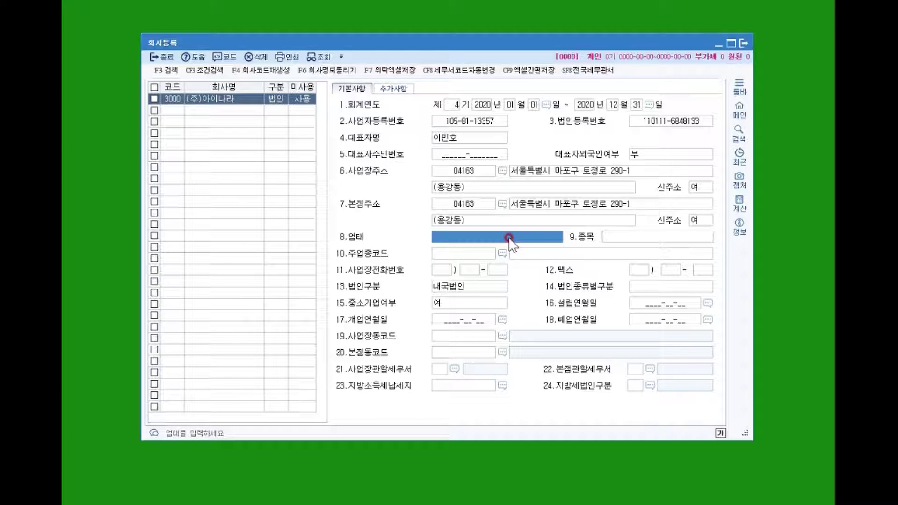
Enter business type 제조업, 도소매업 and business item 의약품.
text(제조업, )
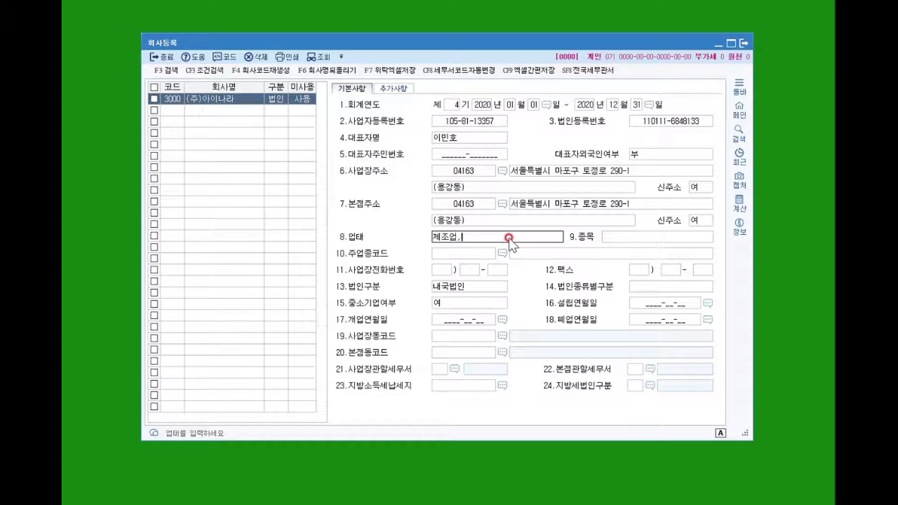
text(도소매업)
click(447, 238)
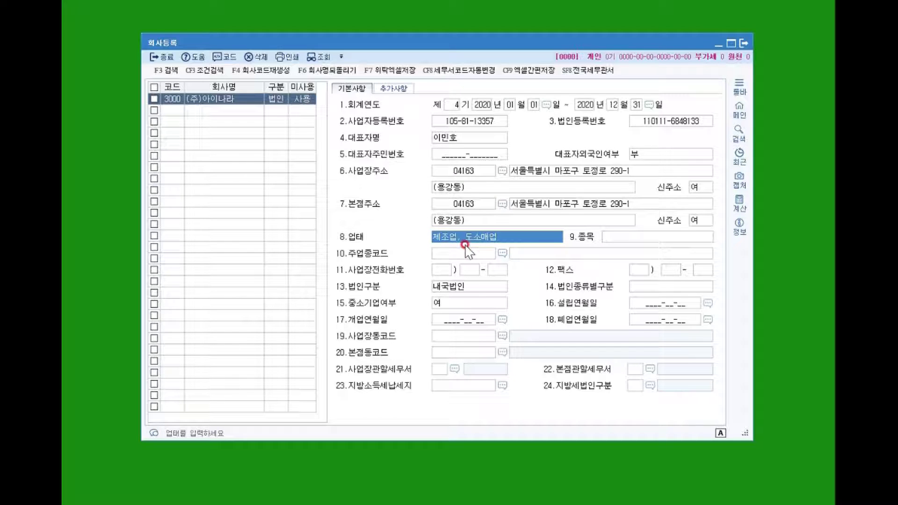
click(645, 237)
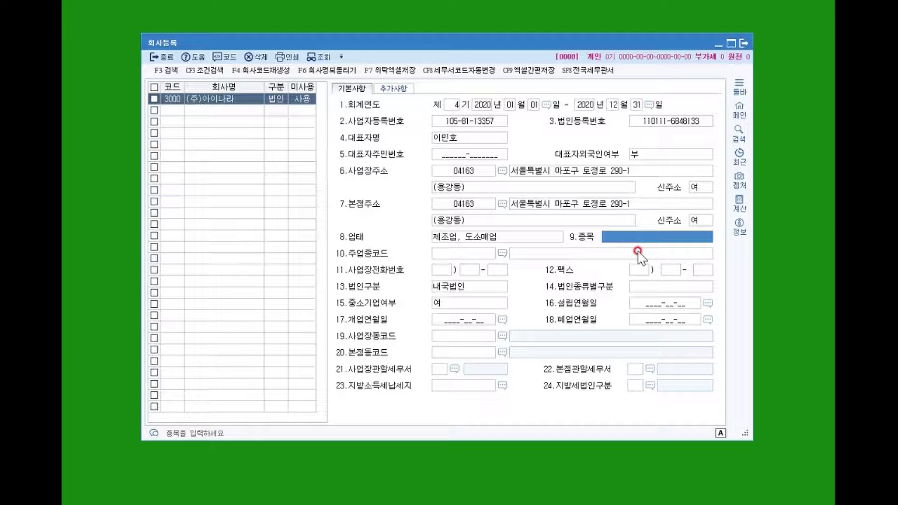
text(의약품)
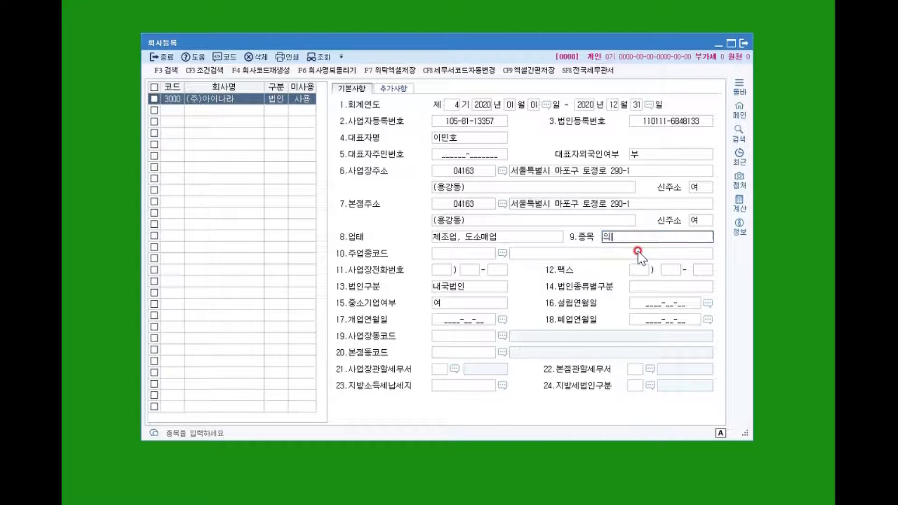
key(Return)
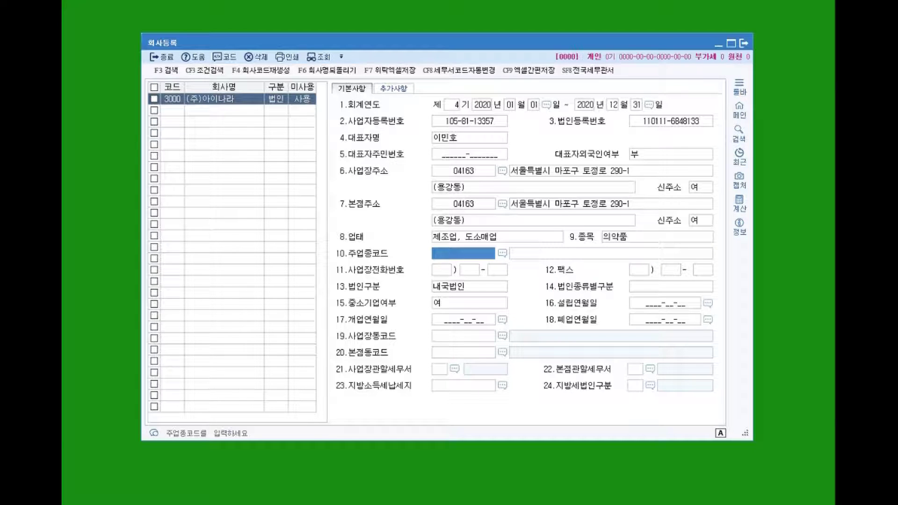
Set main business code 242301, accepting 제조업 / 완제 의약품 제조업.
click(439, 269)
click(468, 255)
double_click(467, 257)
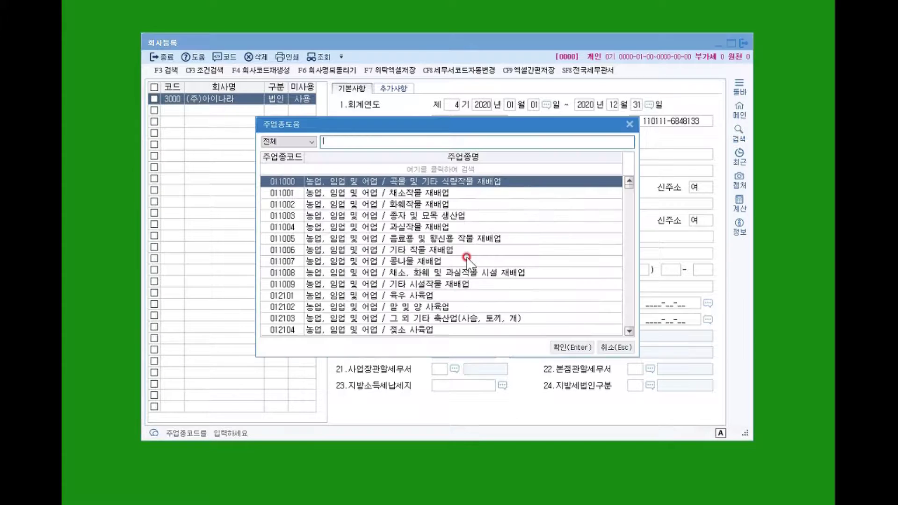
key(Escape)
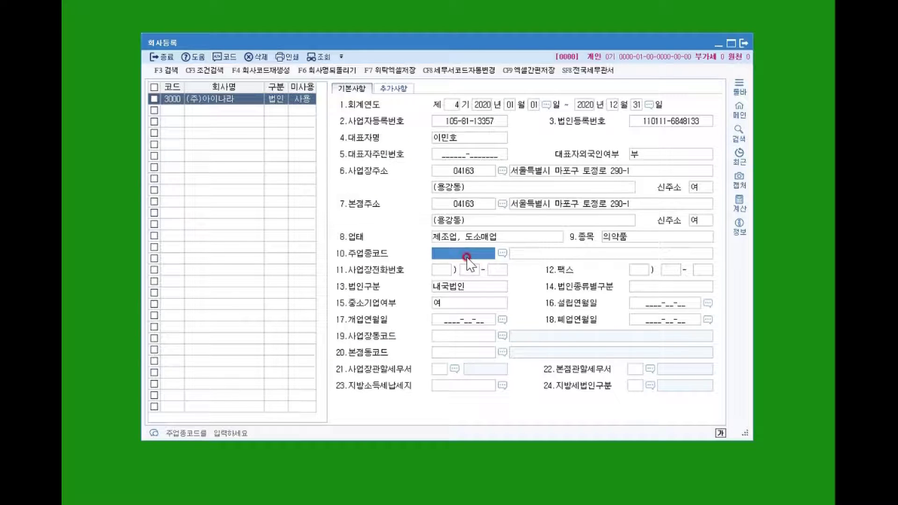
text(242301)
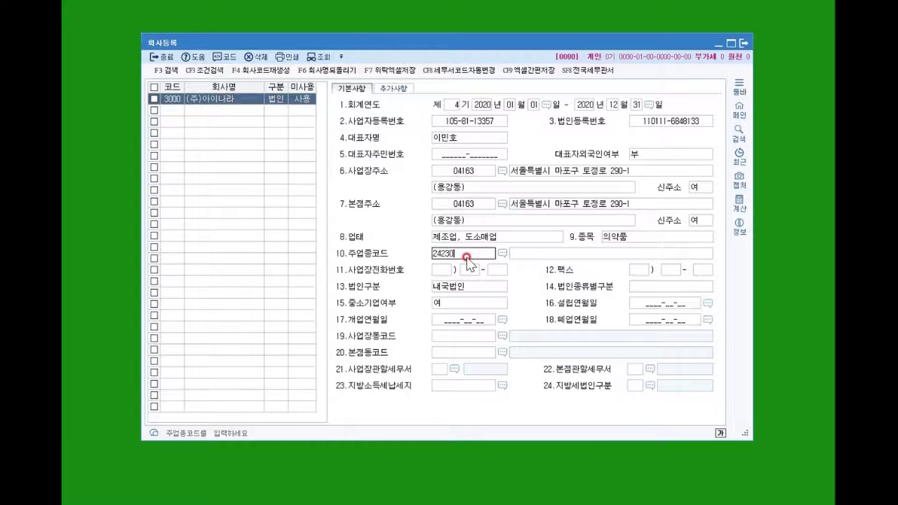
key(Return)
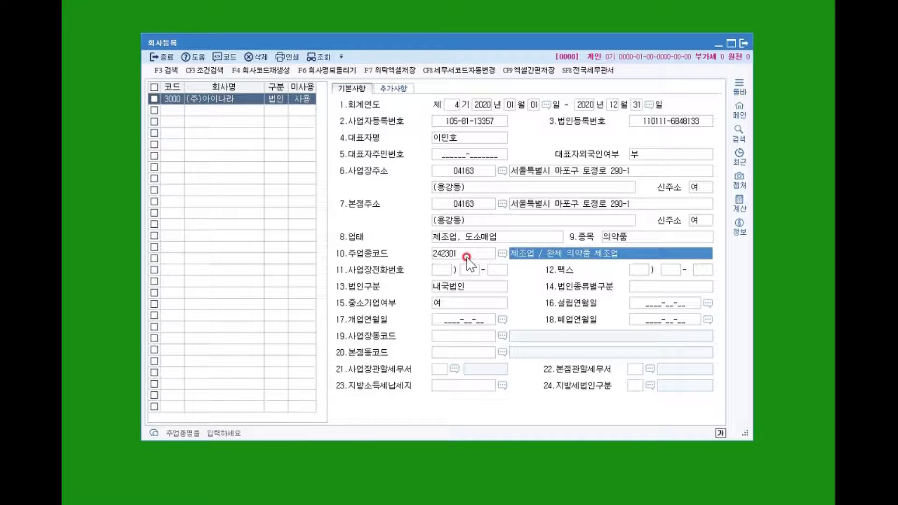
key(Return)
Start the business phone number, then go back to correct the area code.
text(0215)
key(Return)
key(shift+Tab)
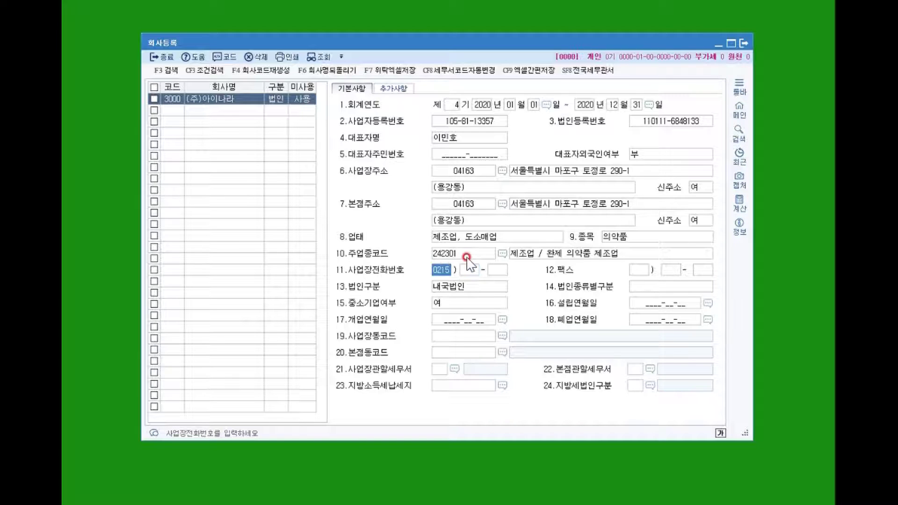
key(Return)
key(Return)
key(Return)
key(Return)
key(Return)
key(Return)
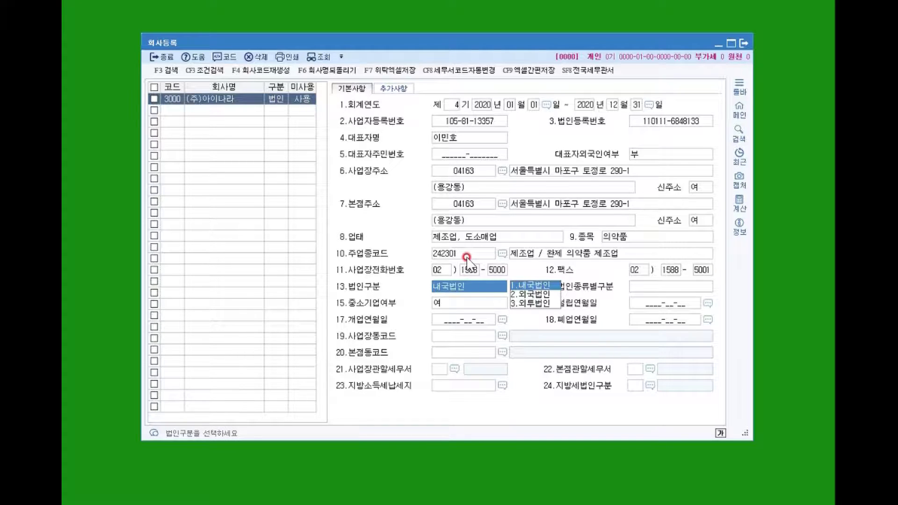
Keep 내국법인, classify as 중소기업 with 여, and set opening date 2017-01-01.
key(Return)
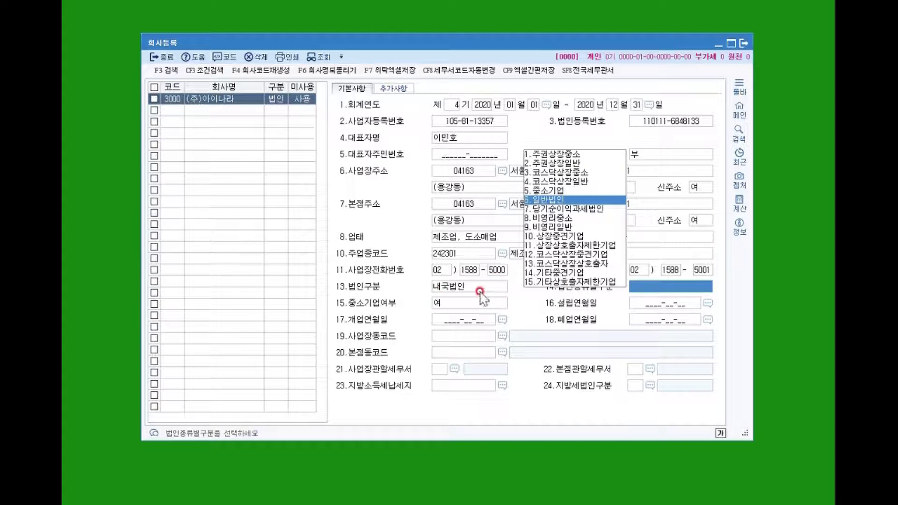
click(545, 190)
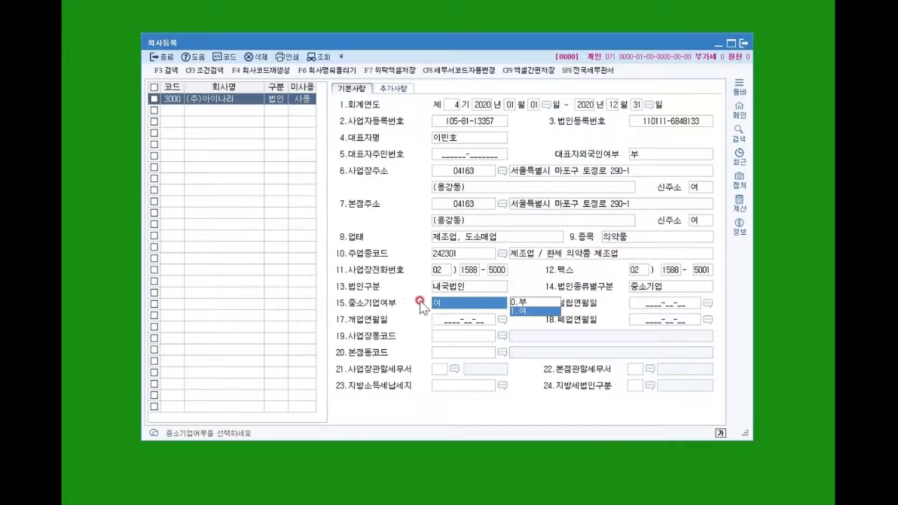
click(548, 312)
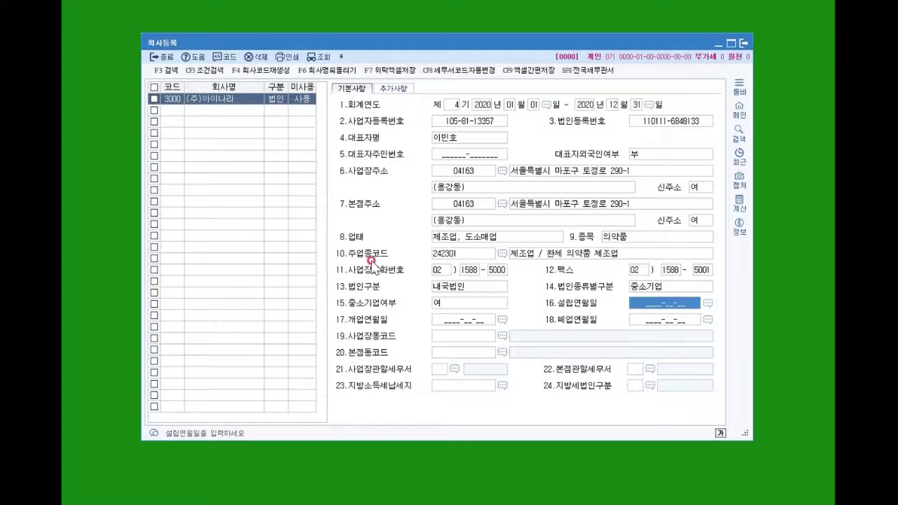
click(451, 316)
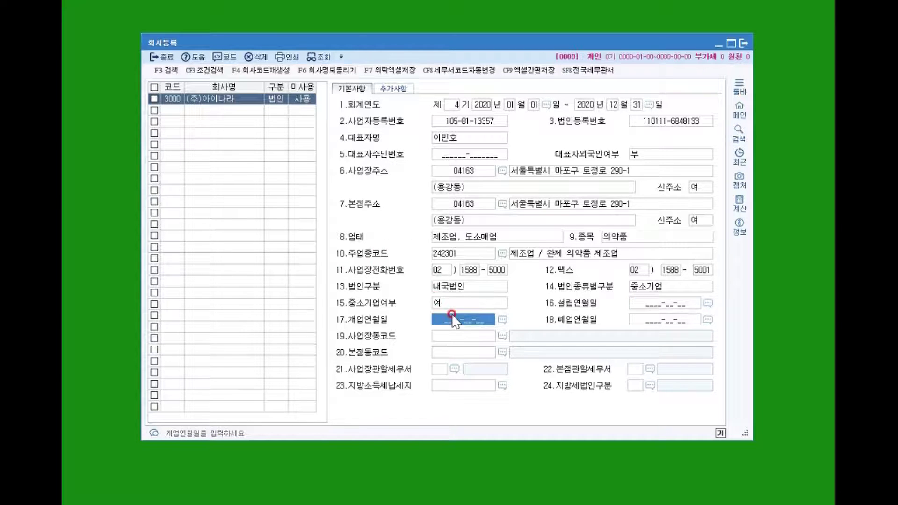
text(2017-01-01)
key(Return)
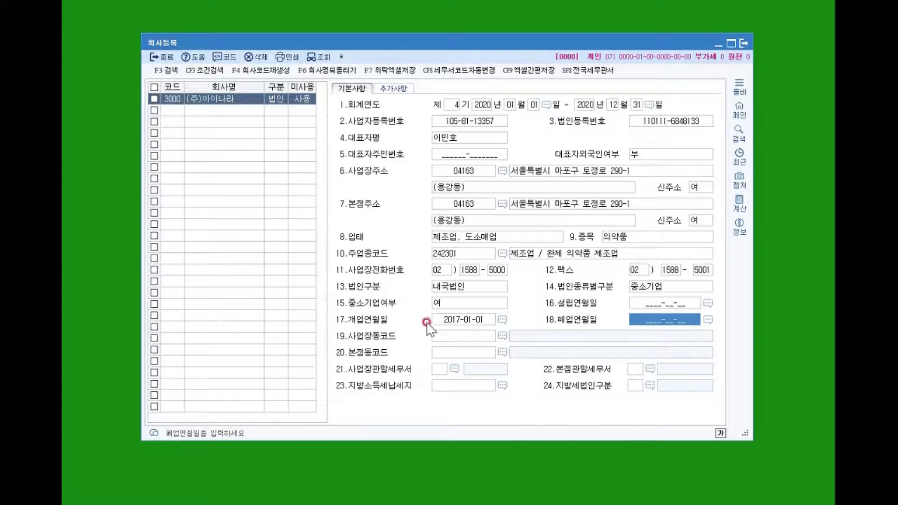
click(446, 341)
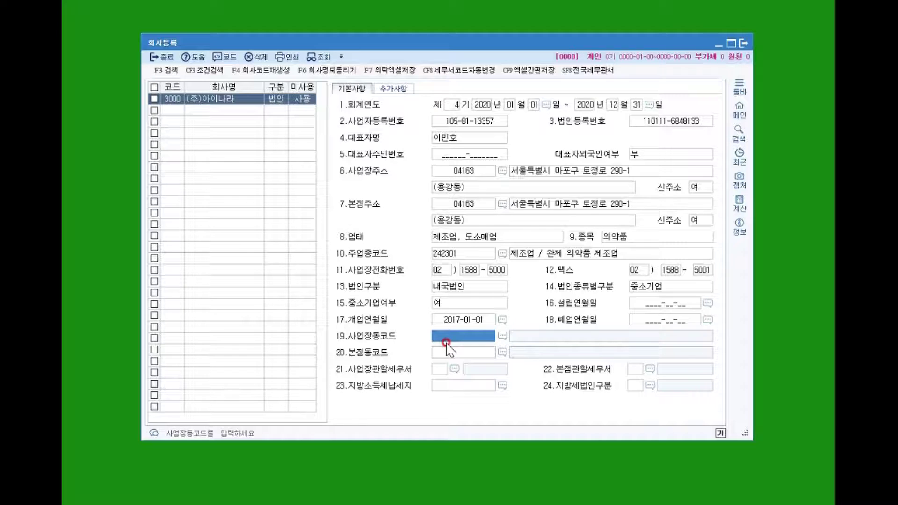
key(F2)
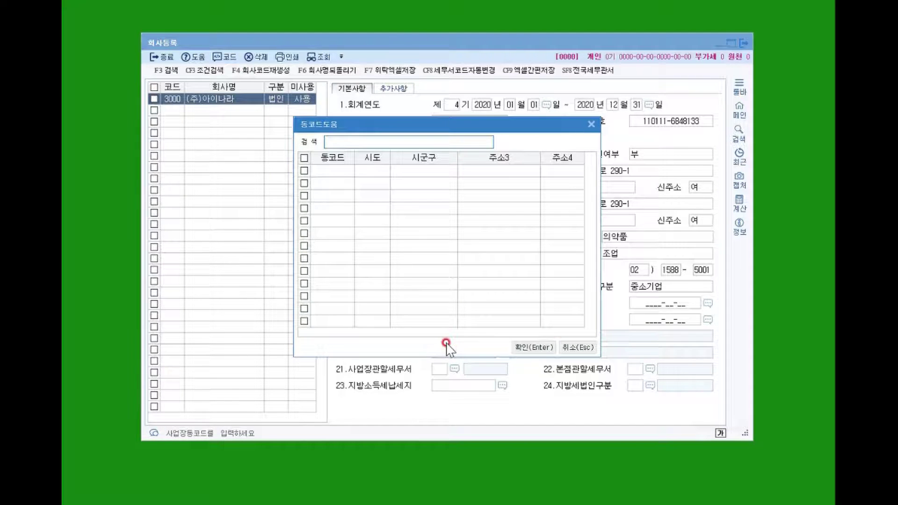
text(용강동)
key(Return)
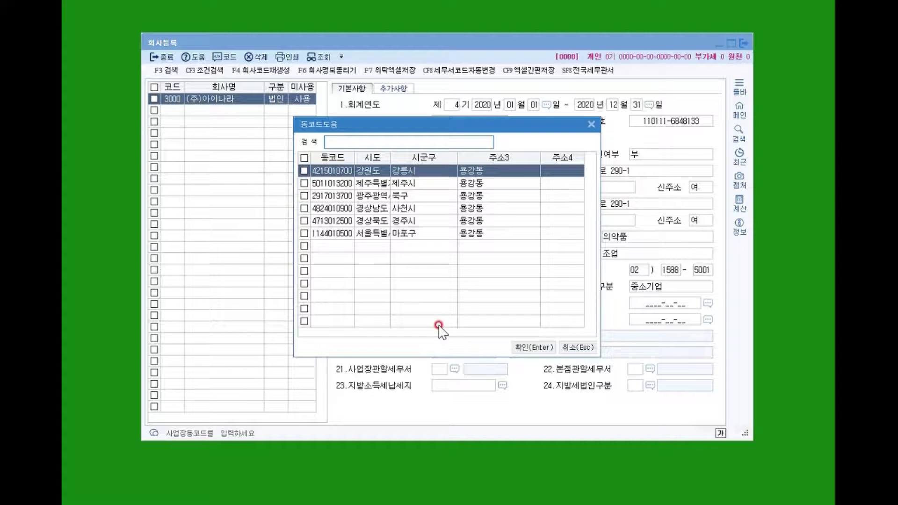
click(371, 233)
double_click(452, 236)
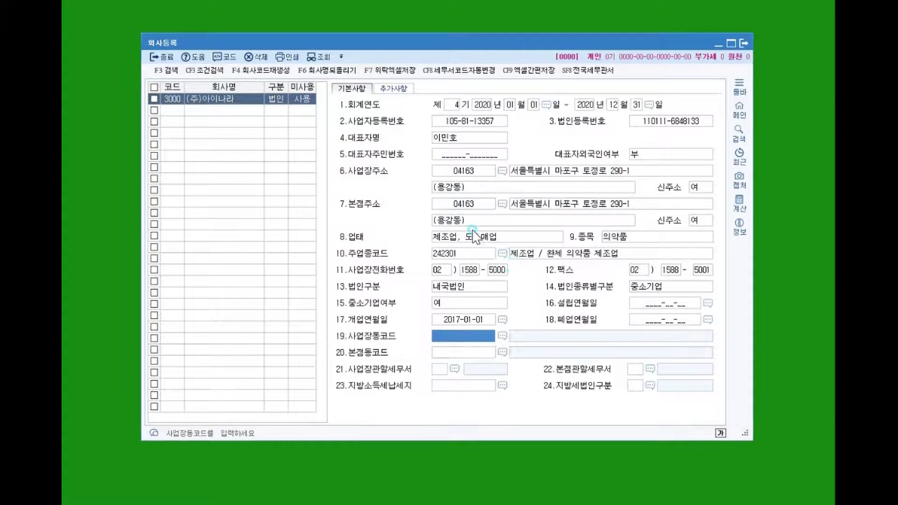
key(F2)
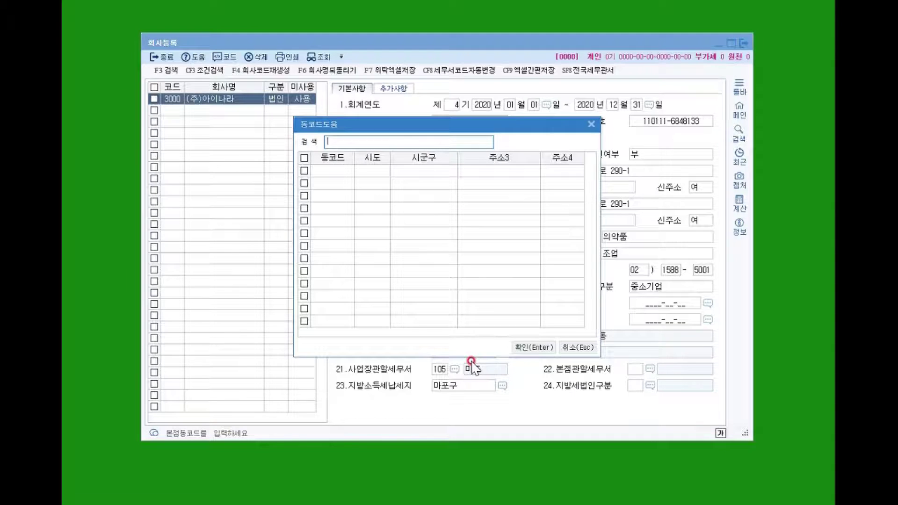
text(용강ㅈㅗㅇ)
key(Return)
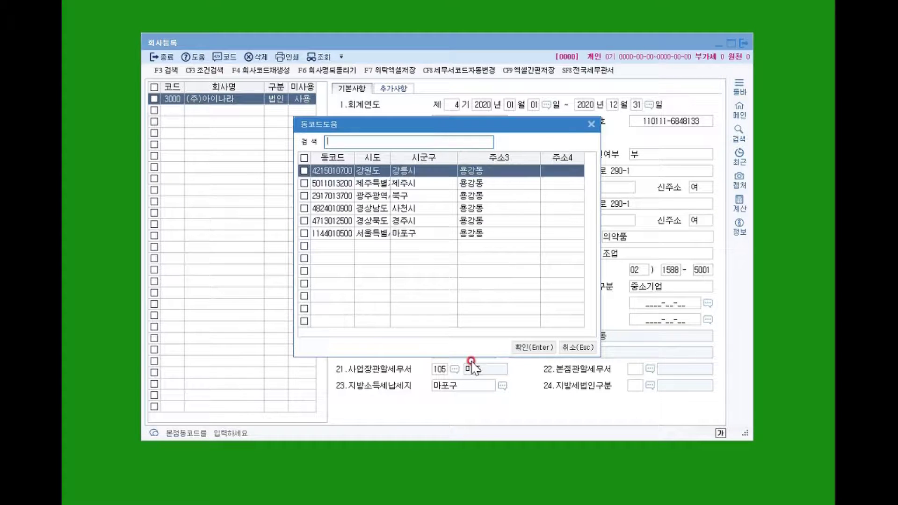
key(Down)
key(Down)
key(Down)
key(Down)
key(Down)
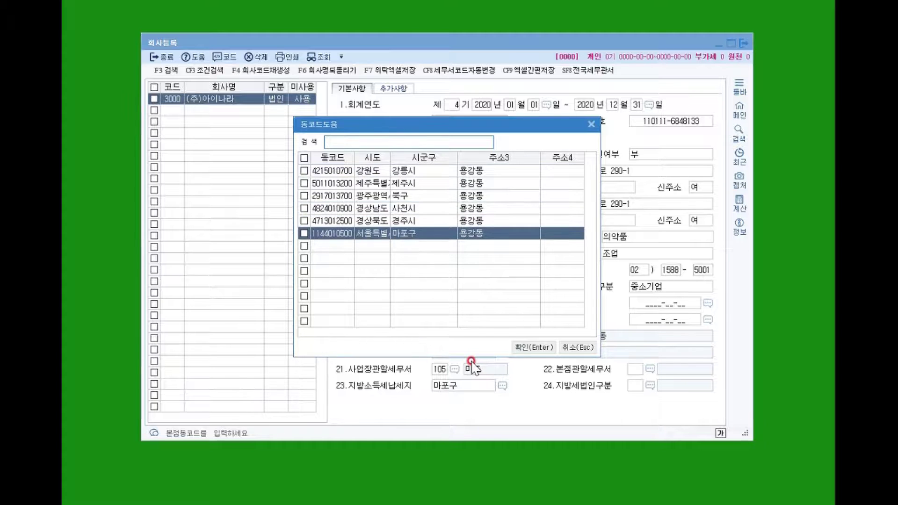
key(Return)
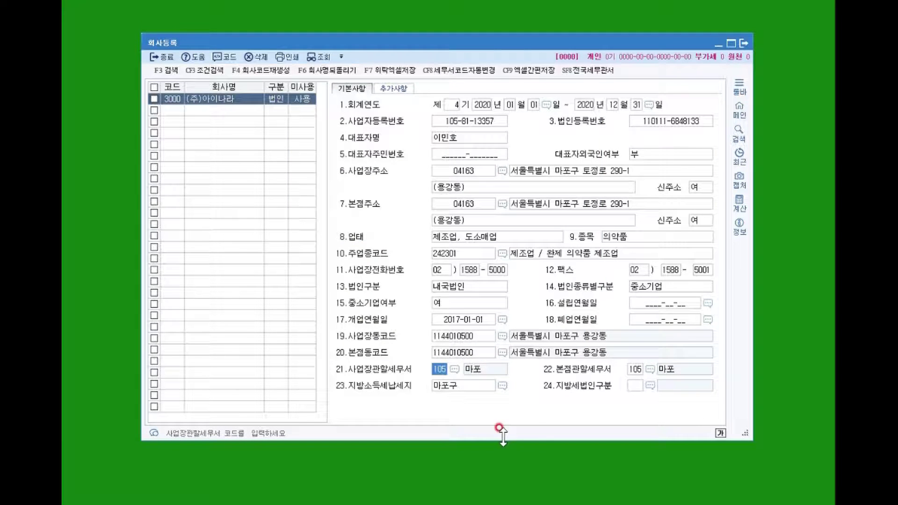
Choose 22 주식회사 00 as the local-tax corporation type.
click(650, 385)
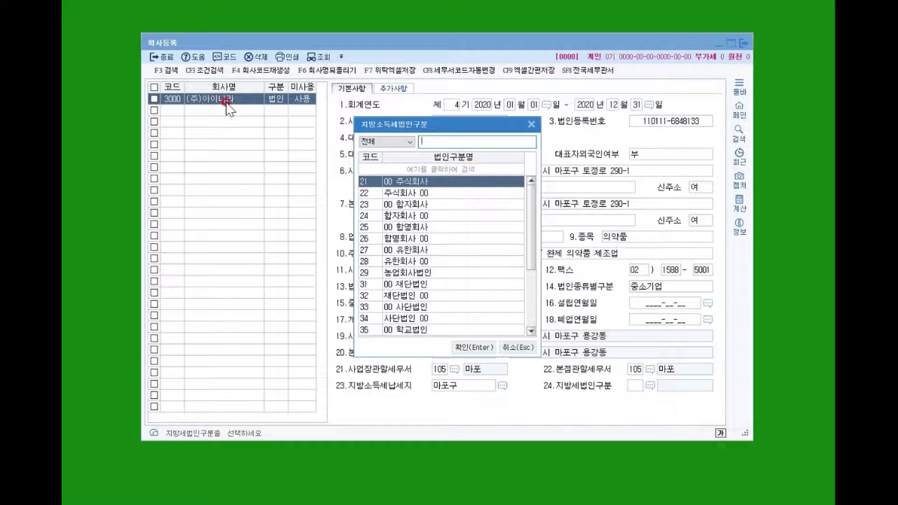
click(412, 192)
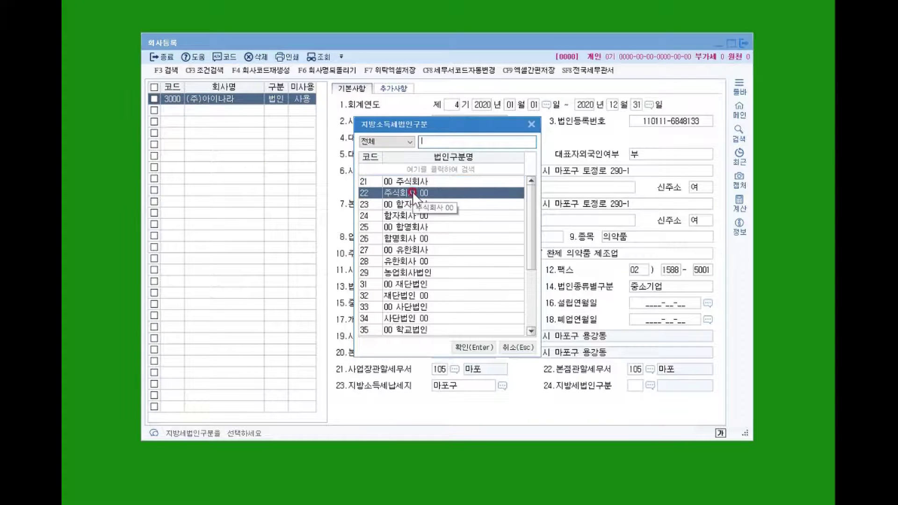
double_click(414, 194)
click(491, 393)
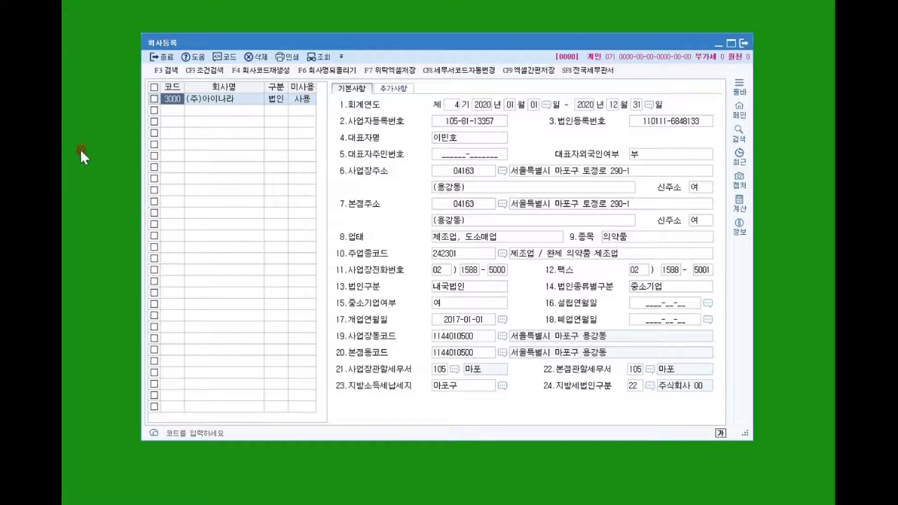
Confirm the company 3000 record is saved and close 회사등록.
click(207, 105)
click(204, 101)
click(206, 108)
click(204, 101)
click(202, 103)
click(206, 111)
click(203, 102)
click(161, 77)
click(161, 56)
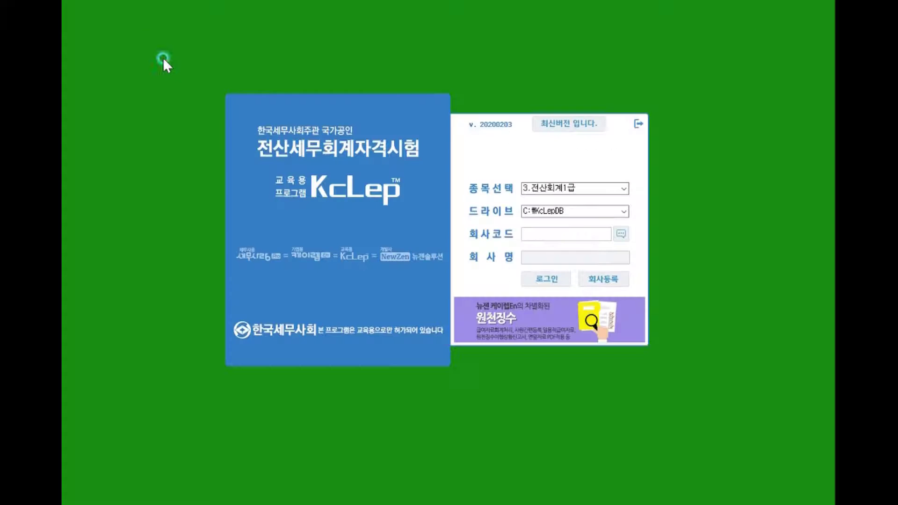
Log in to company 3000 (주)아이나라 and open 거래처등록 under 기초정보관리.
click(634, 231)
click(621, 234)
double_click(327, 177)
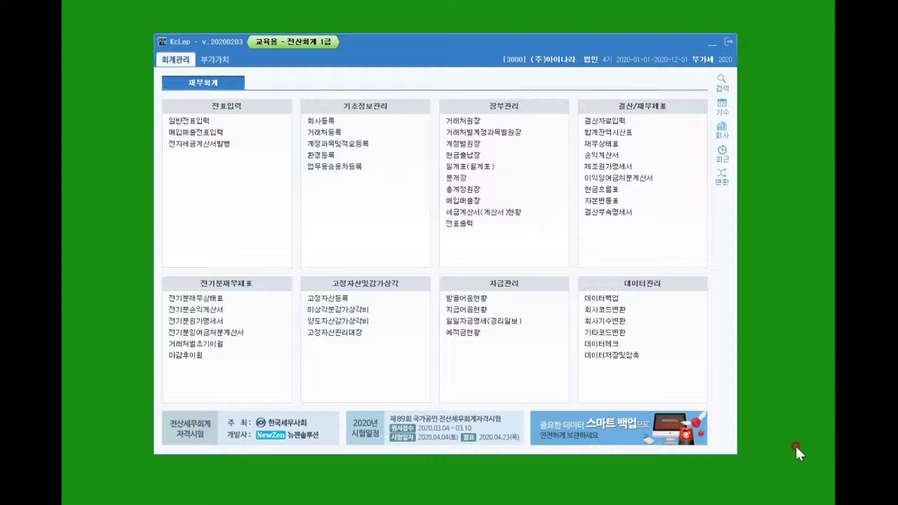
click(306, 133)
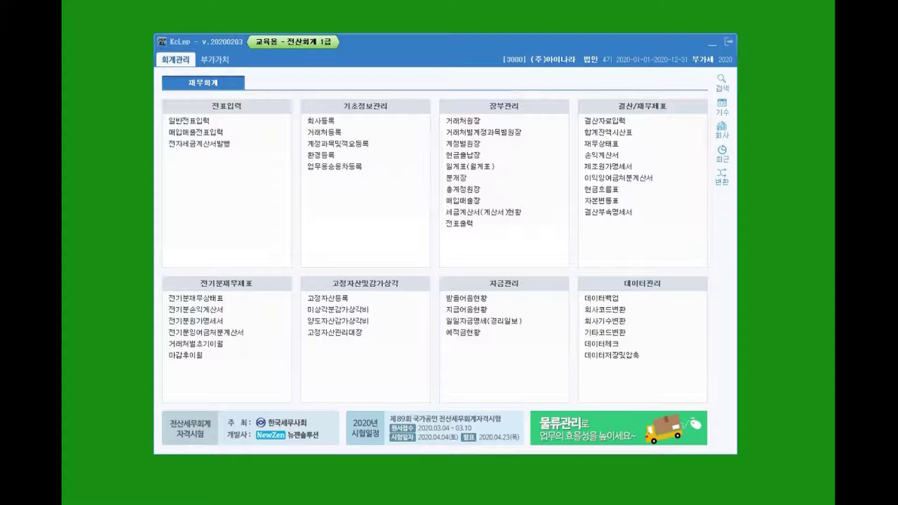
click(308, 132)
click(230, 43)
drag(230, 42, 228, 42)
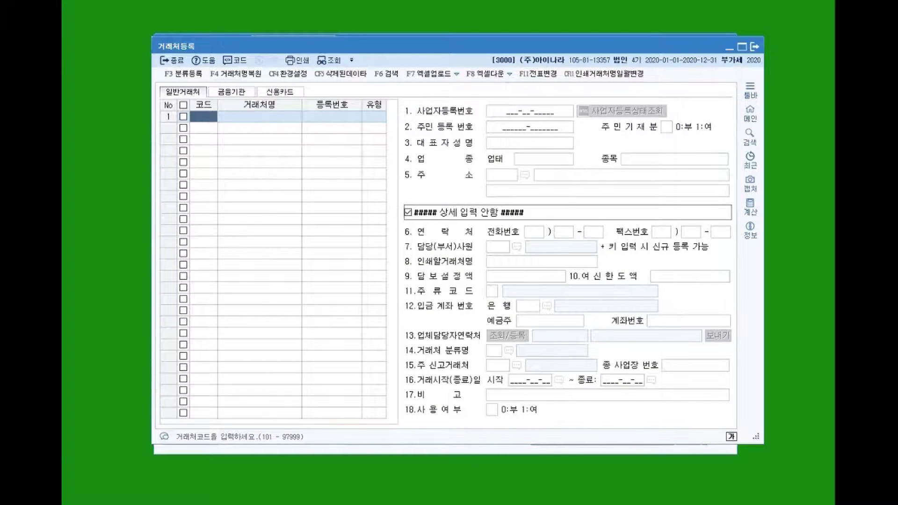
click(225, 87)
click(183, 91)
Enter code 00101 in the first row of the 일반거래처 list.
click(200, 117)
text(00101)
key(Return)
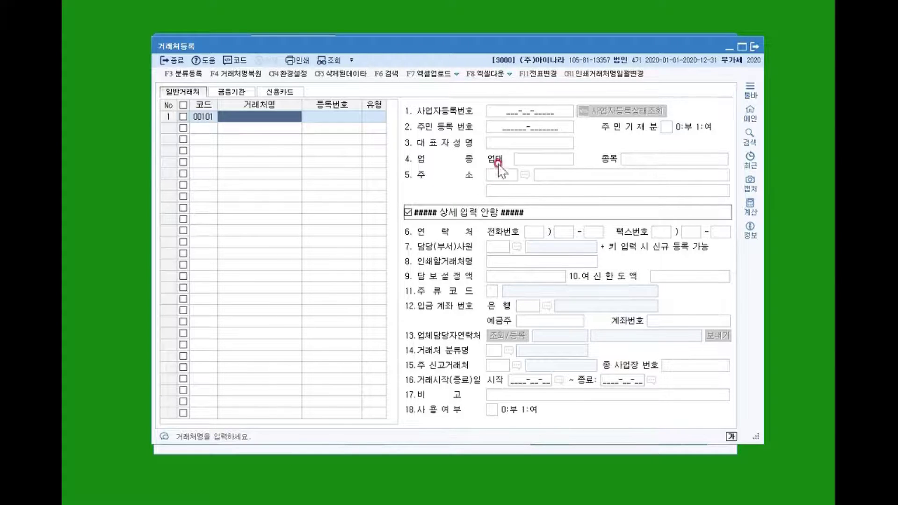
Switch client registration to the 금융기관 tab.
click(227, 92)
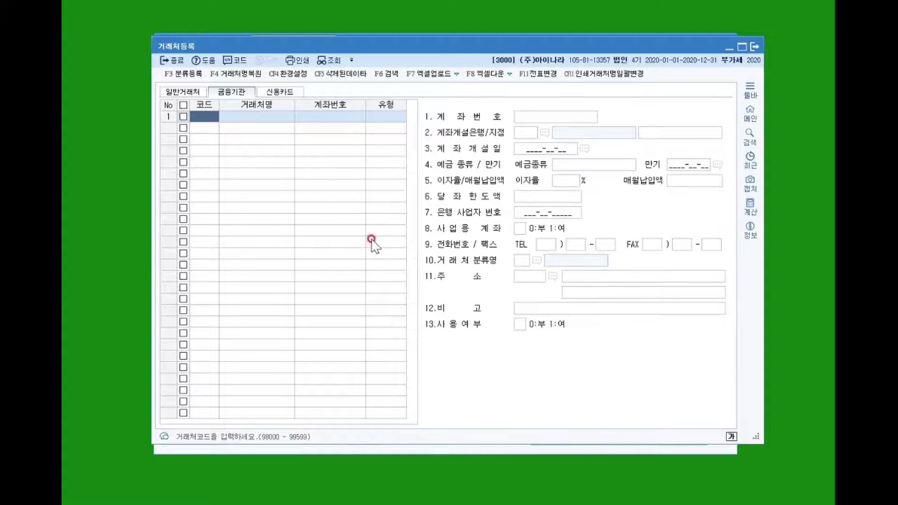
Switch 거래처등록 to the 신용카드 tab to show the card client list and form.
click(279, 92)
click(281, 185)
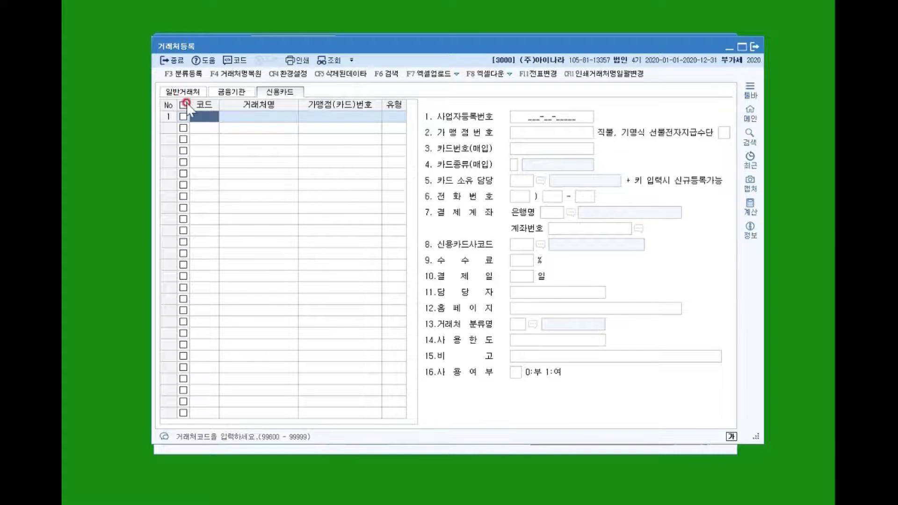
Back on the general list, name client 00101 우리상사 and set its type to 1:매출.
click(169, 92)
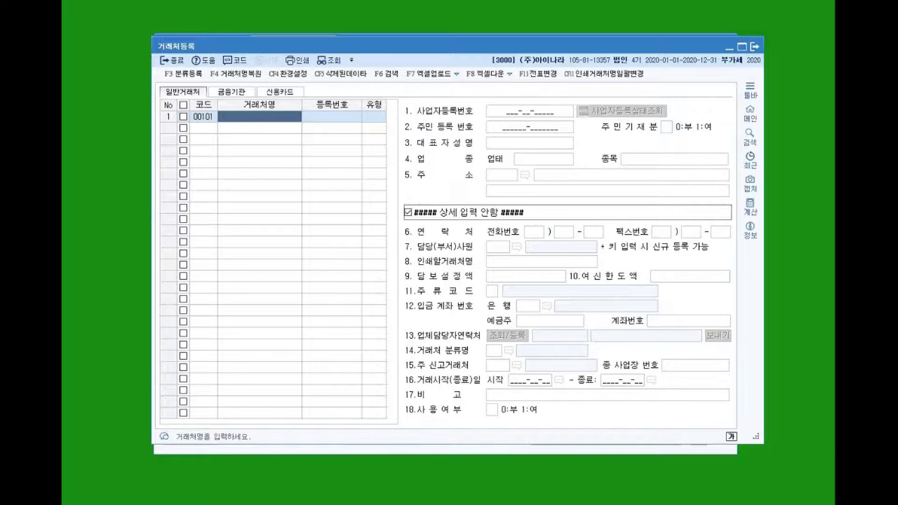
click(208, 123)
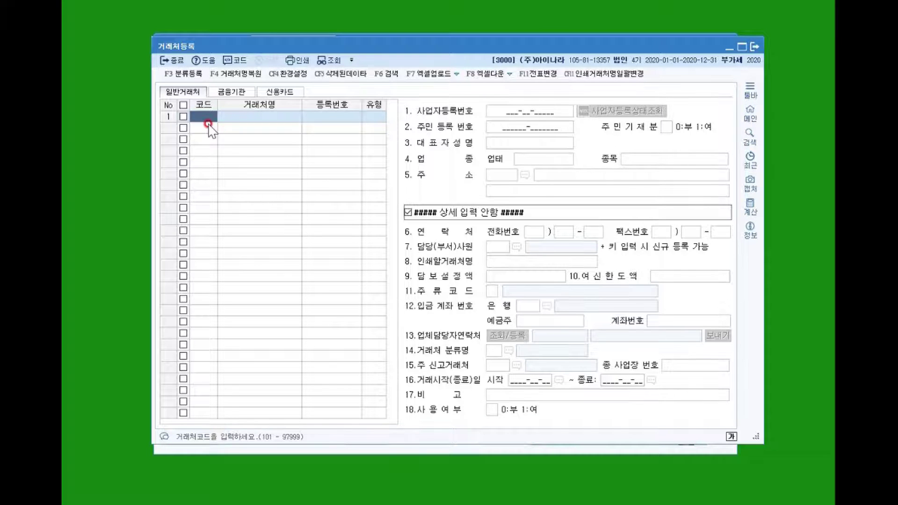
key(Return)
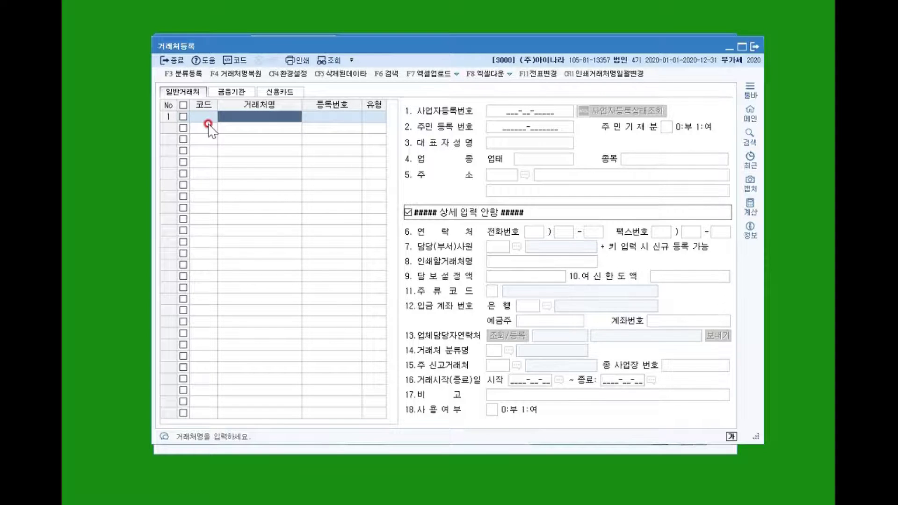
text(우리상사)
key(Return)
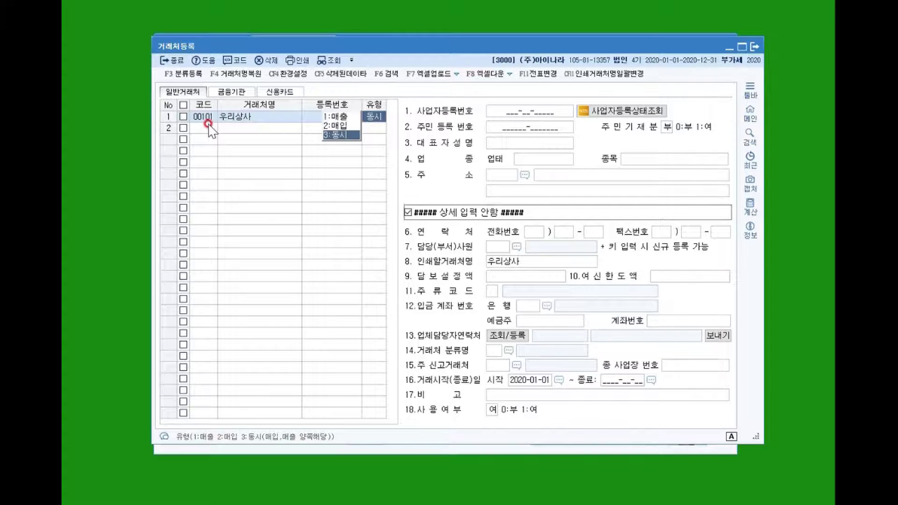
key(1)
key(Return)
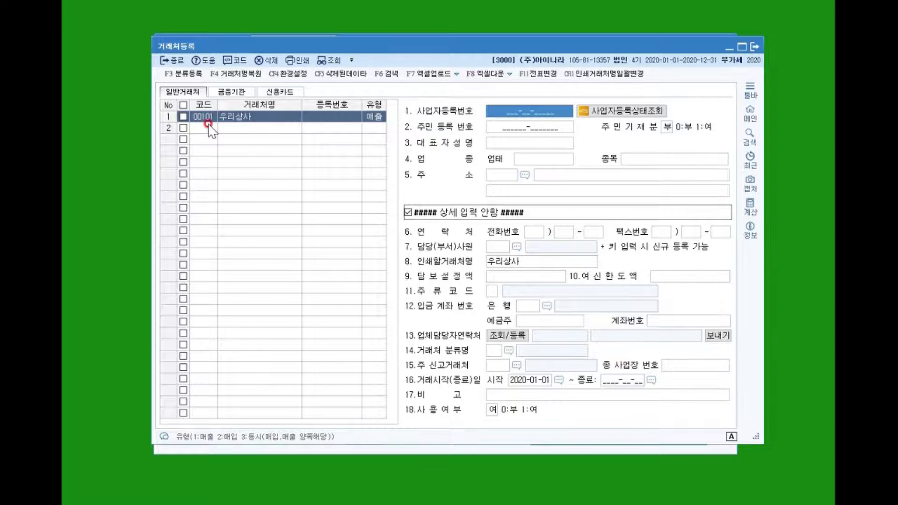
key(Hangul)
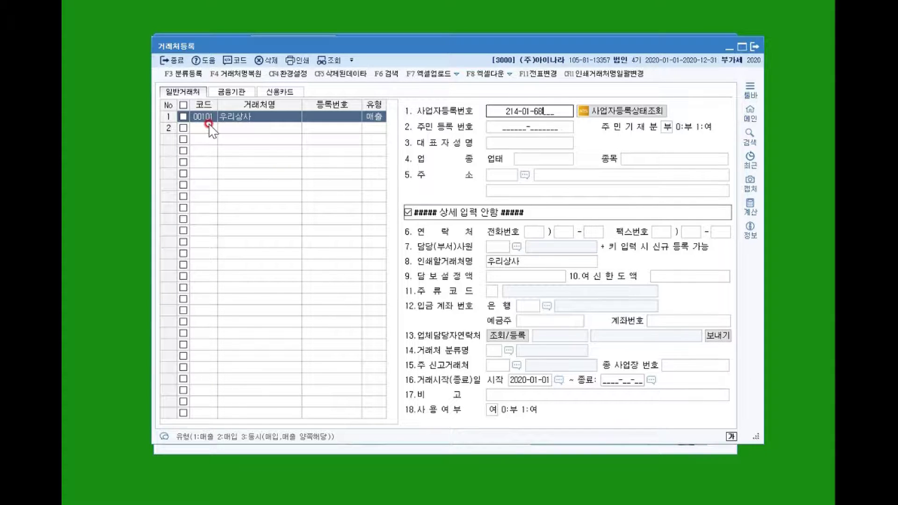
key(Return)
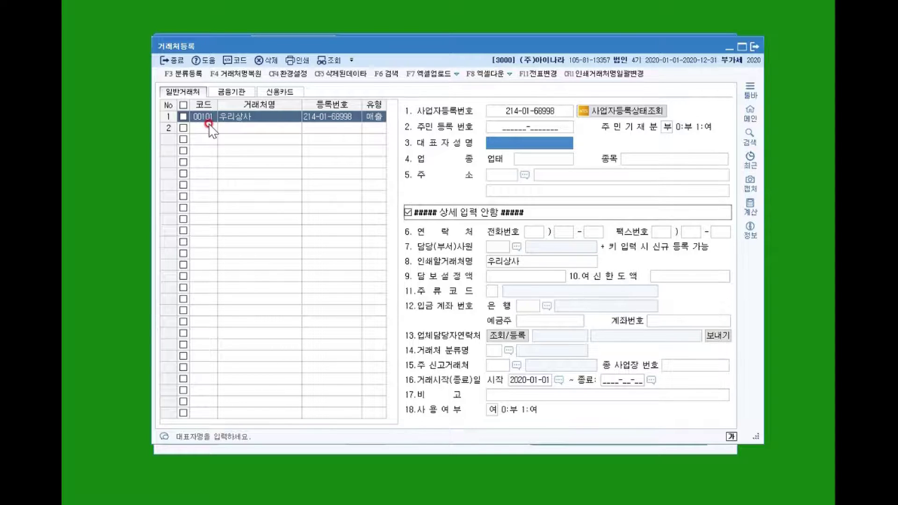
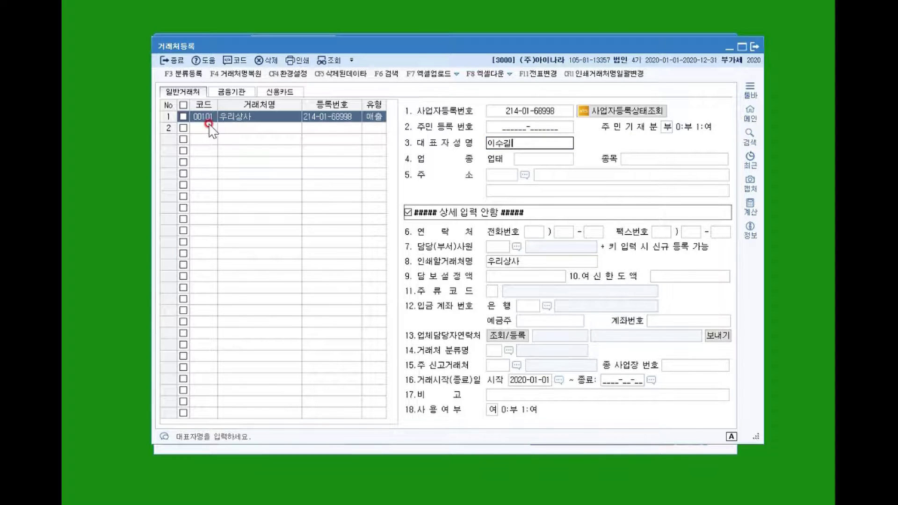
key(Return)
text(도매)
key(Return)
text(의약품)
key(Return)
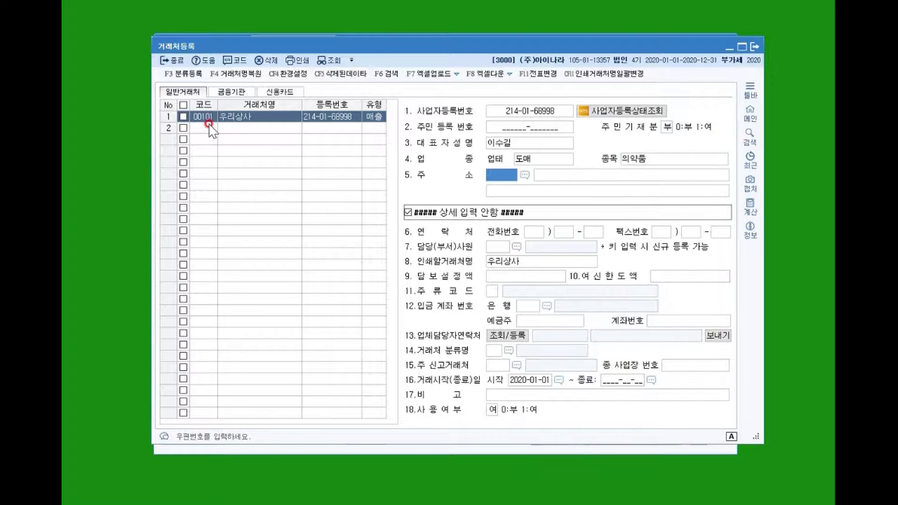
key(Return)
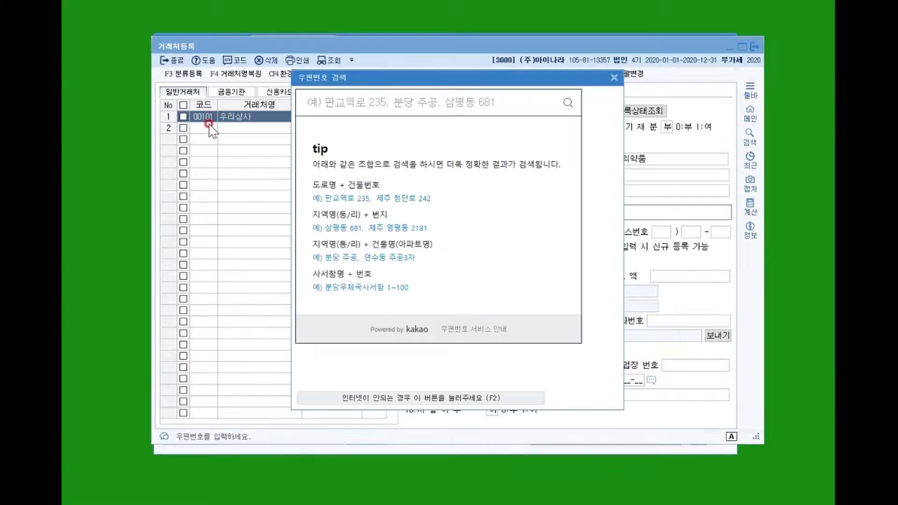
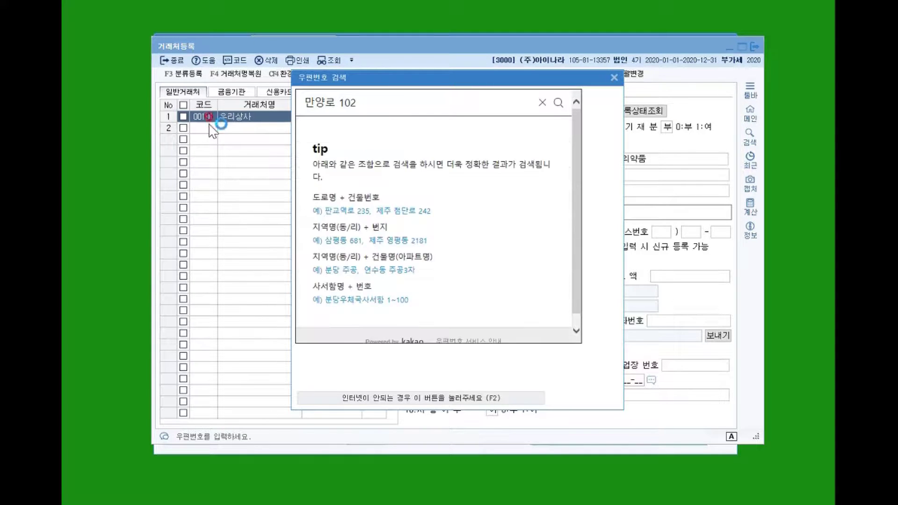
key(Return)
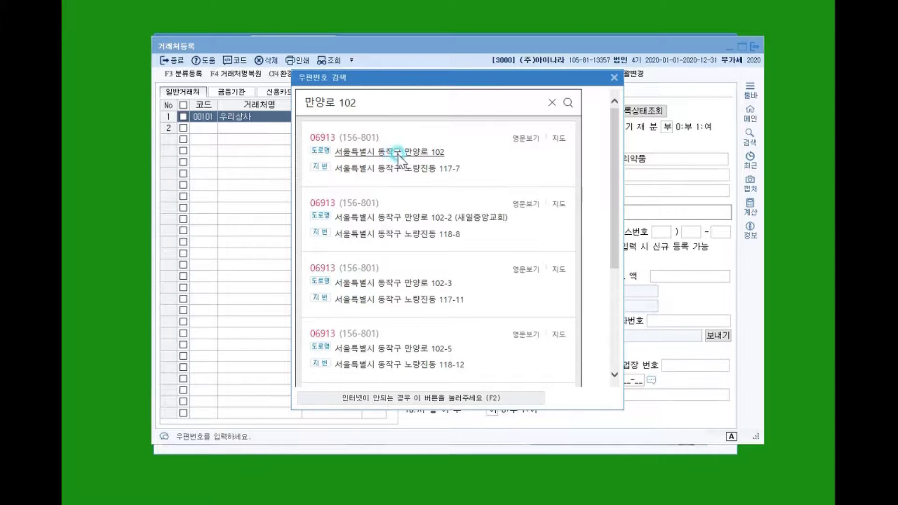
click(433, 153)
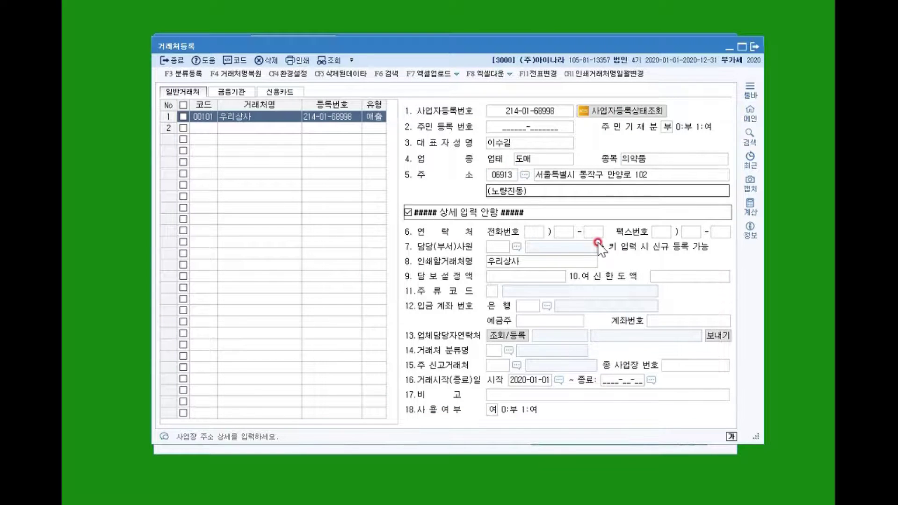
click(204, 128)
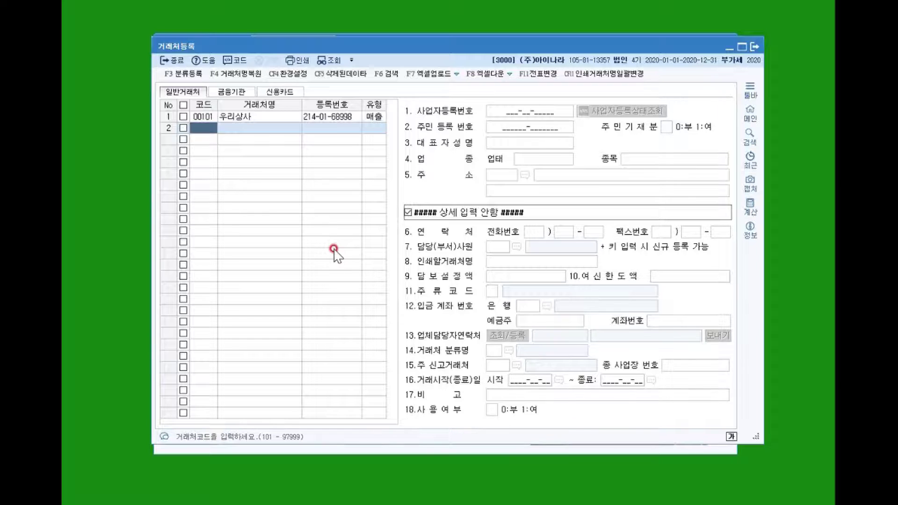
Add partner 00201 named (주)세경약품 with type 2:매입.
text(2012)
key(BackSpace)
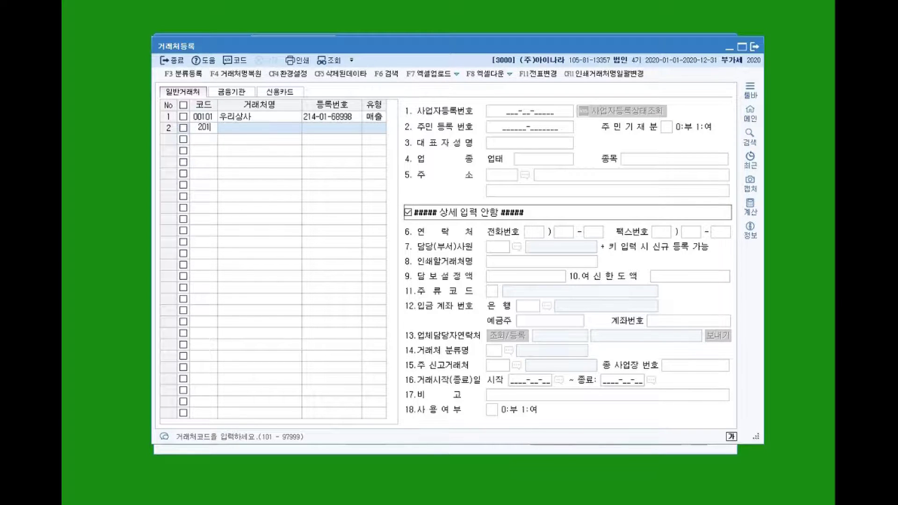
key(Return)
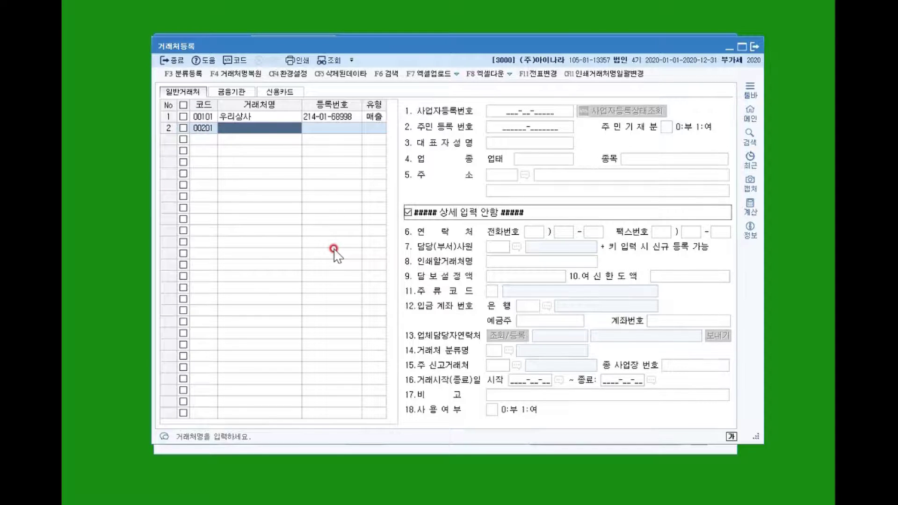
text((주))
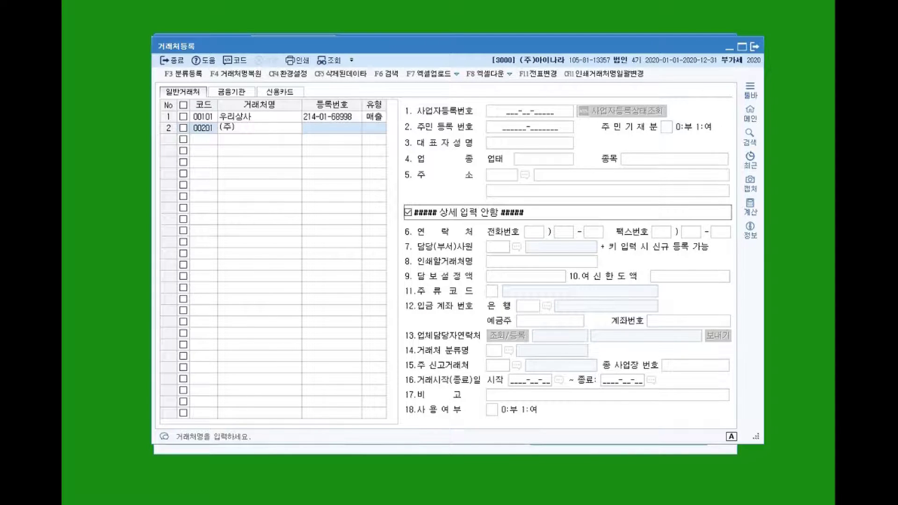
text(세경ㅇ)
key(BackSpace)
key(BackSpace)
key(BackSpace)
key(BackSpace)
key(BackSpace)
key(BackSpace)
text((주))
text(세경약품)
key(Return)
key(Return)
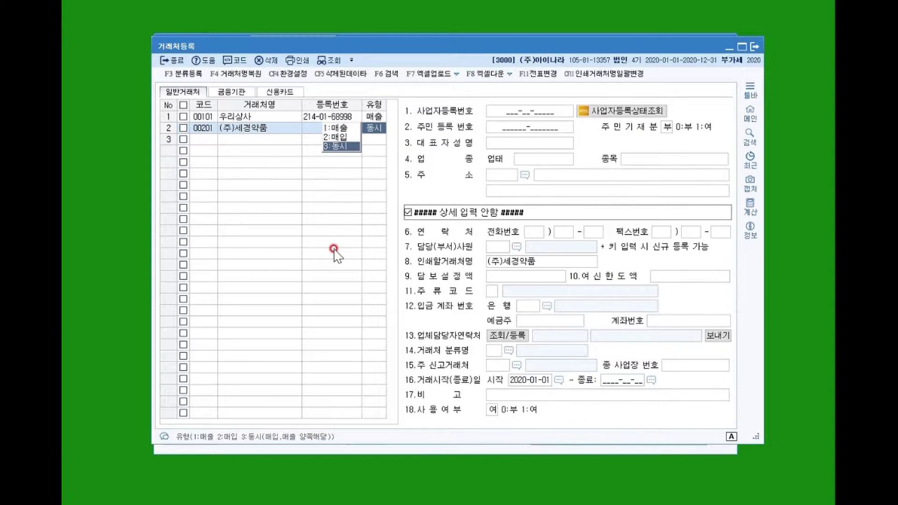
text(2)
key(Return)
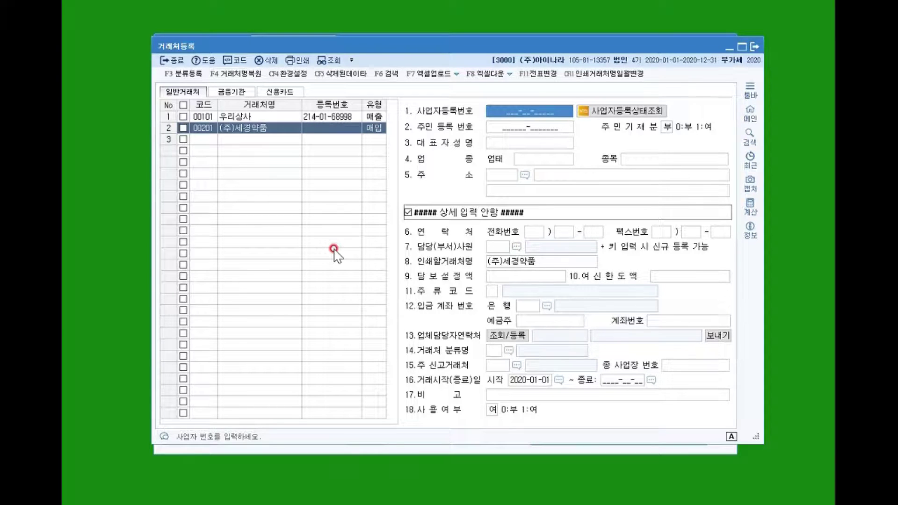
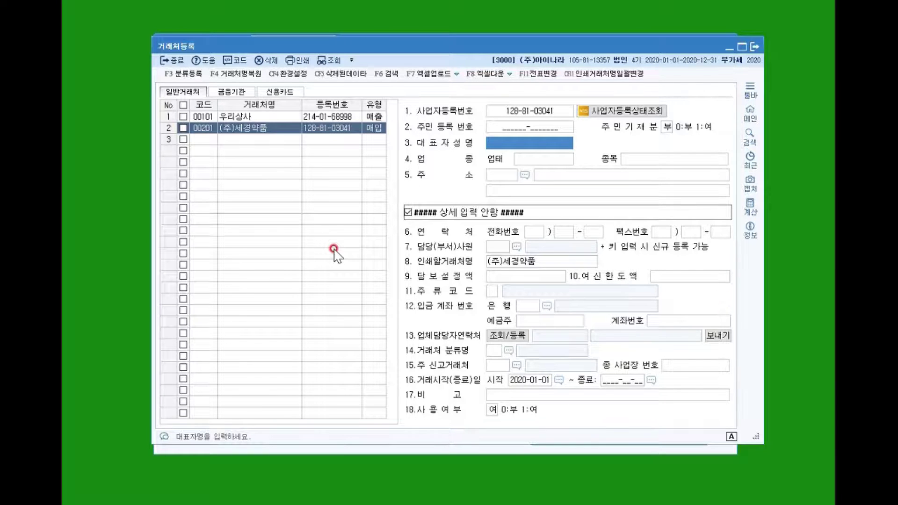
text(이세계)
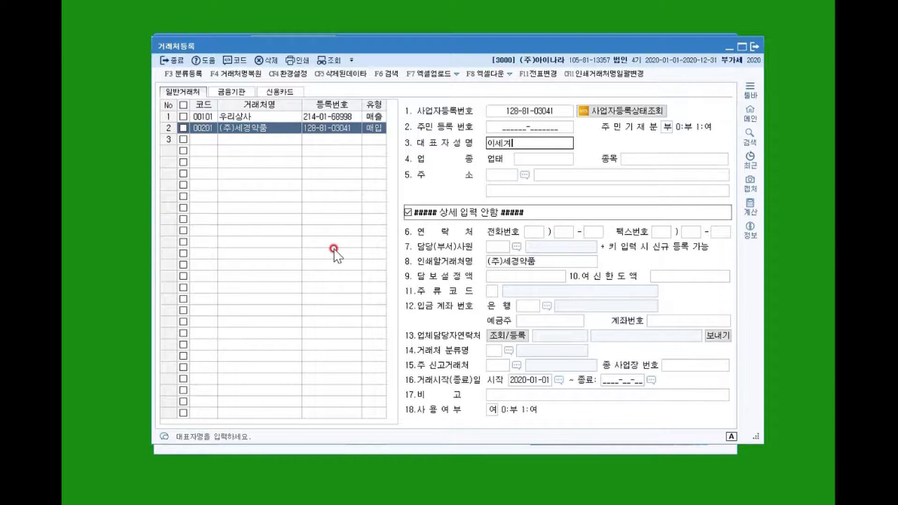
text(ㅇ)
key(Return)
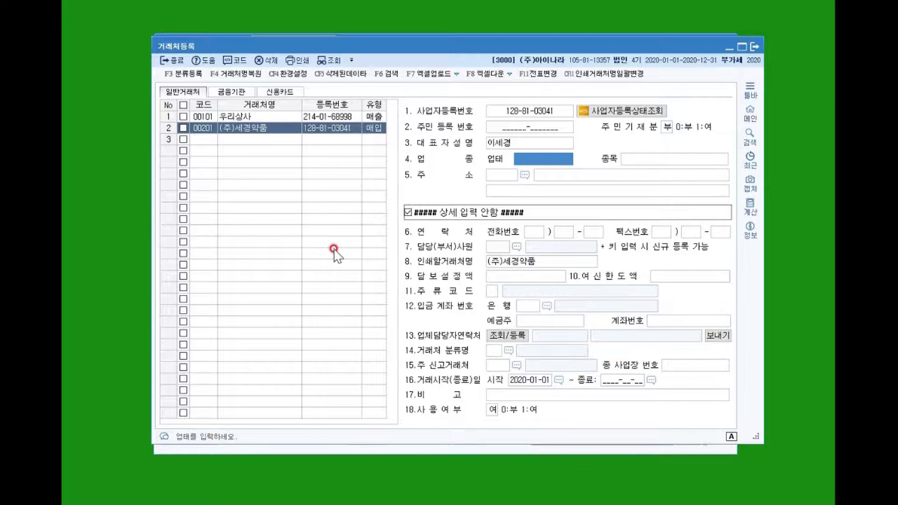
text(제조)
key(Return)
text(원료)
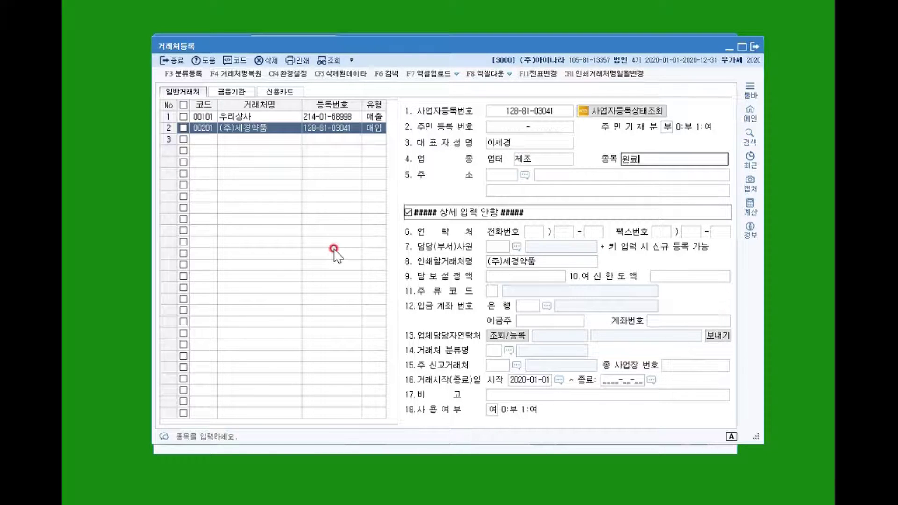
key(Return)
key(Return)
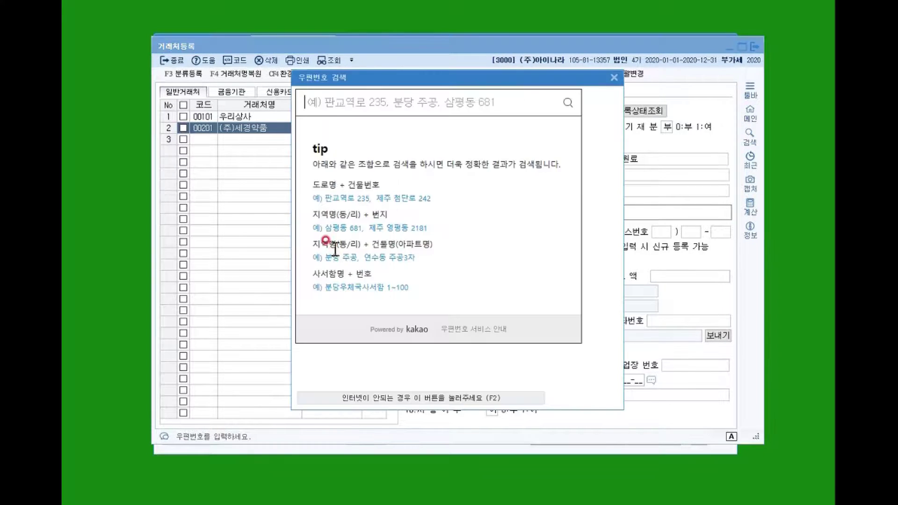
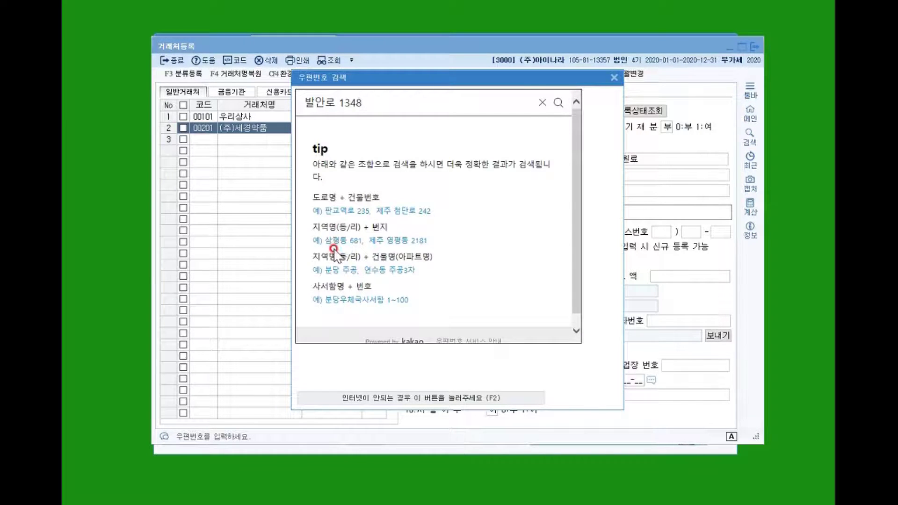
key(Return)
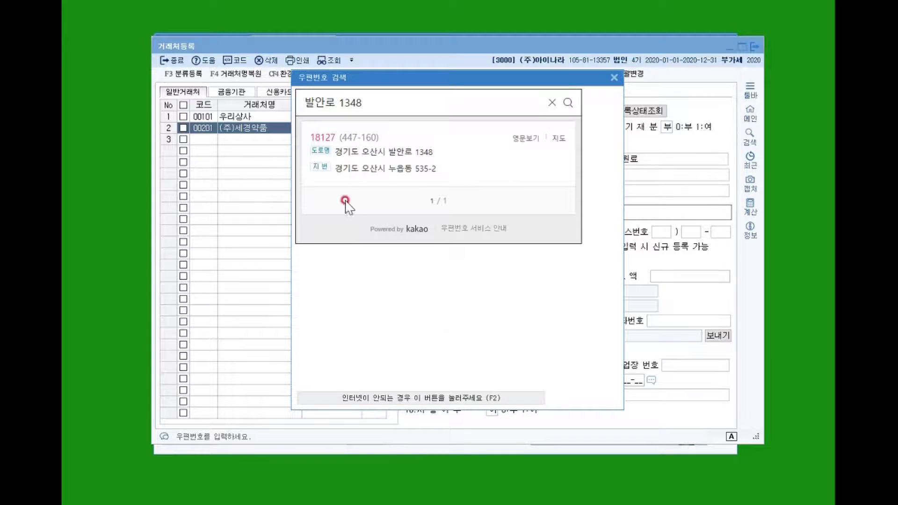
click(386, 147)
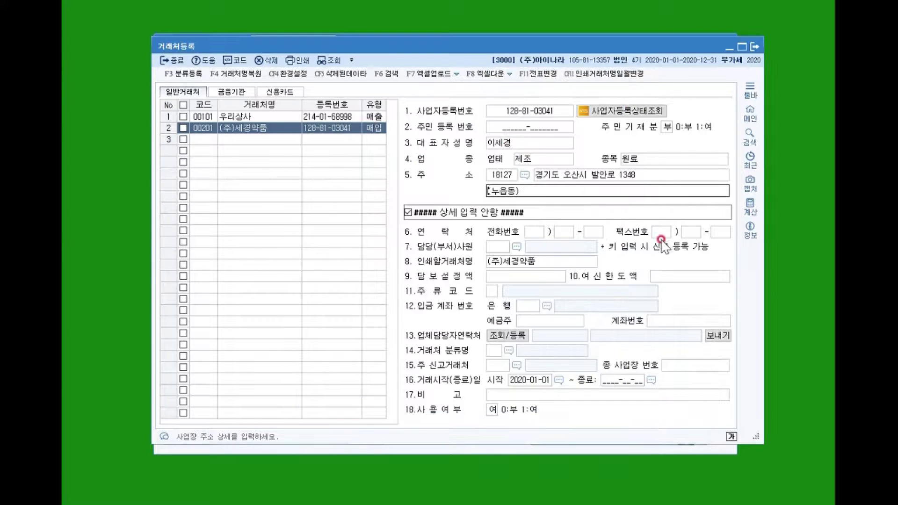
click(240, 138)
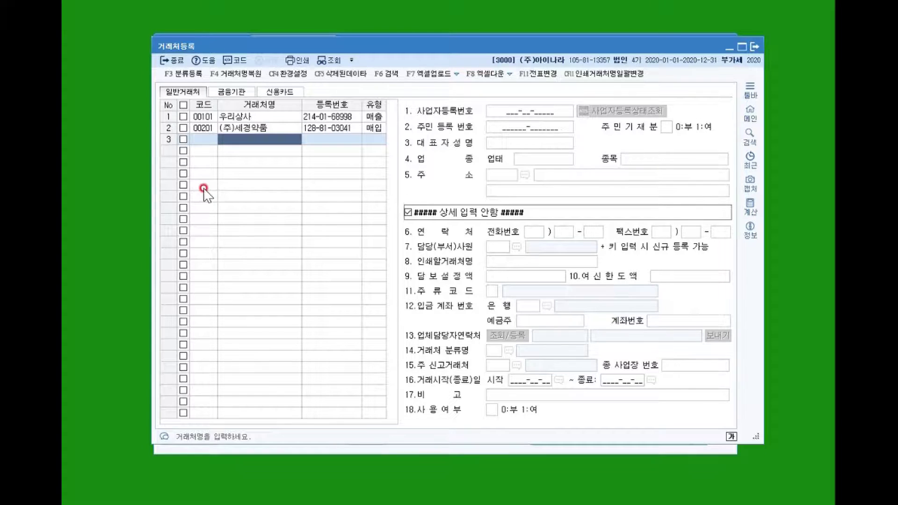
Register 00301 with the person's name, type 1:매출, and their resident registration number instead of business number.
click(205, 139)
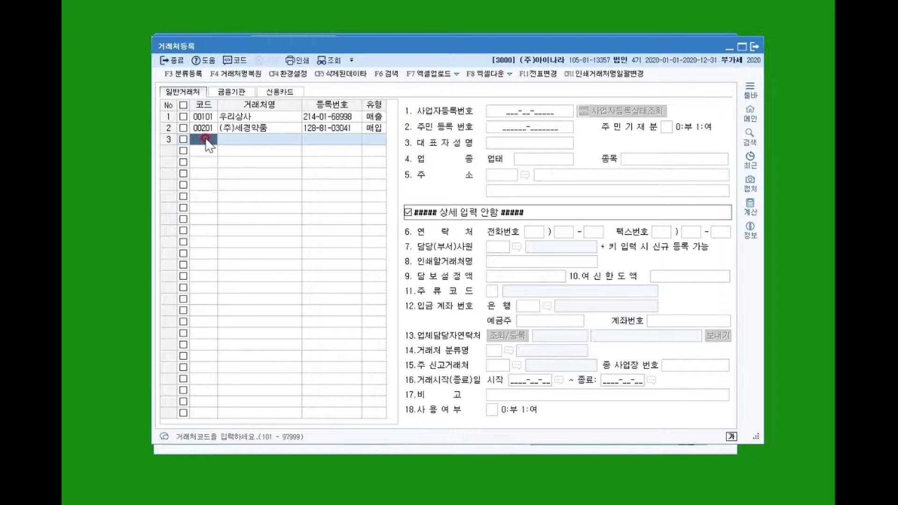
text(301)
key(Return)
key(Return)
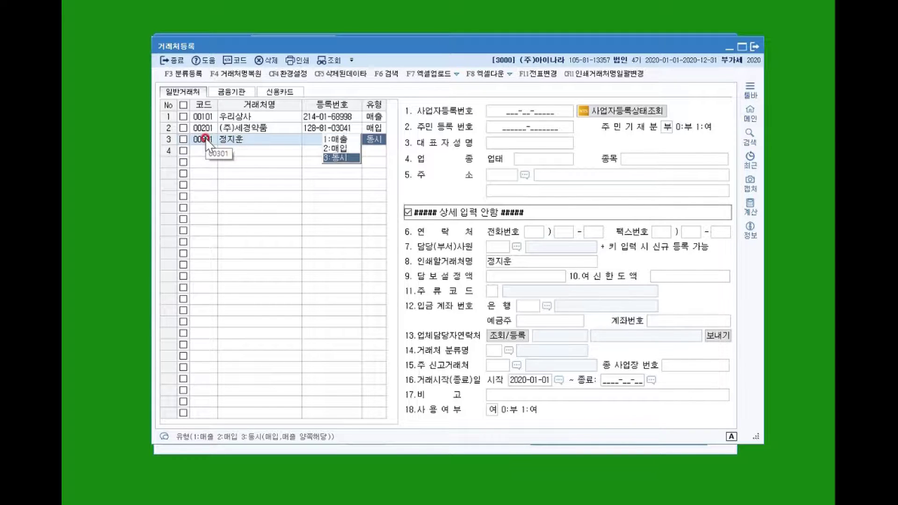
key(1)
key(Return)
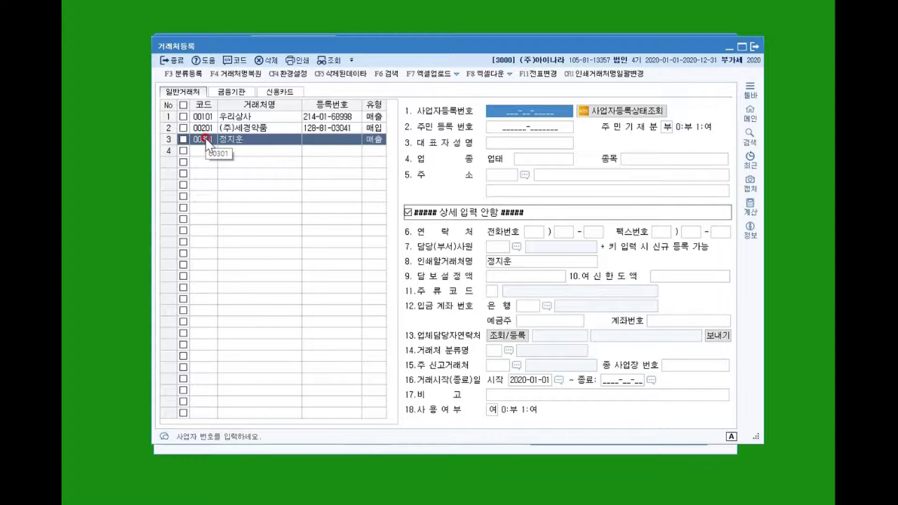
key(Return)
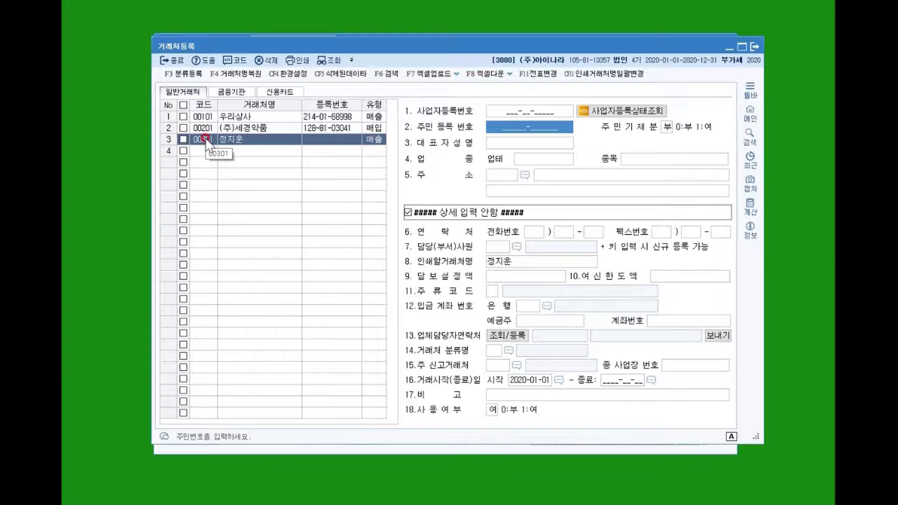
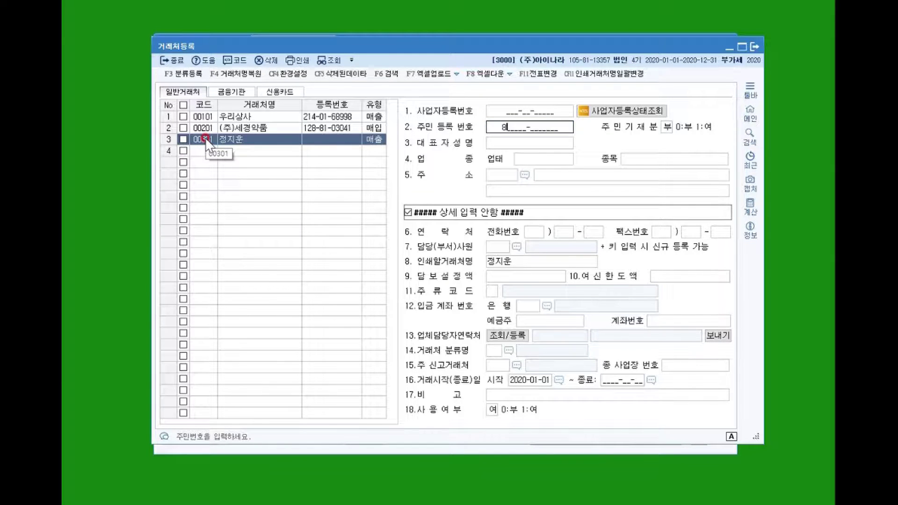
key(Return)
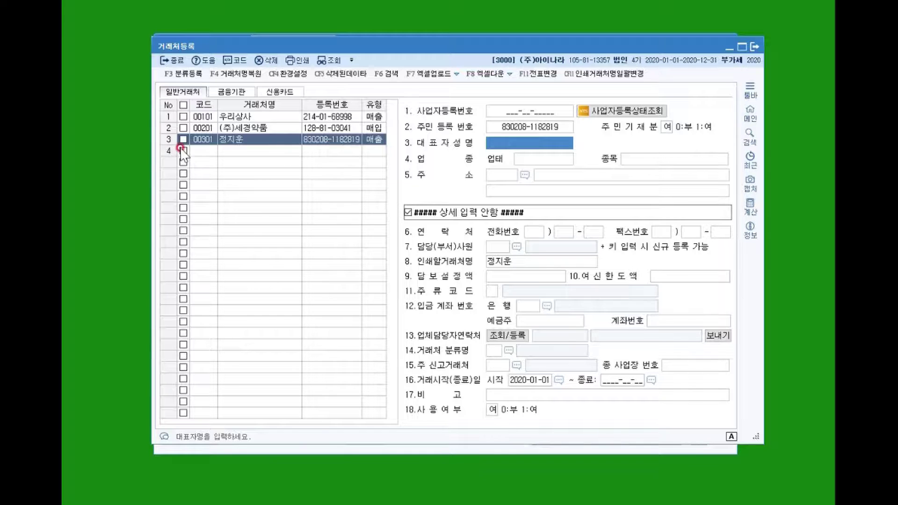
click(206, 151)
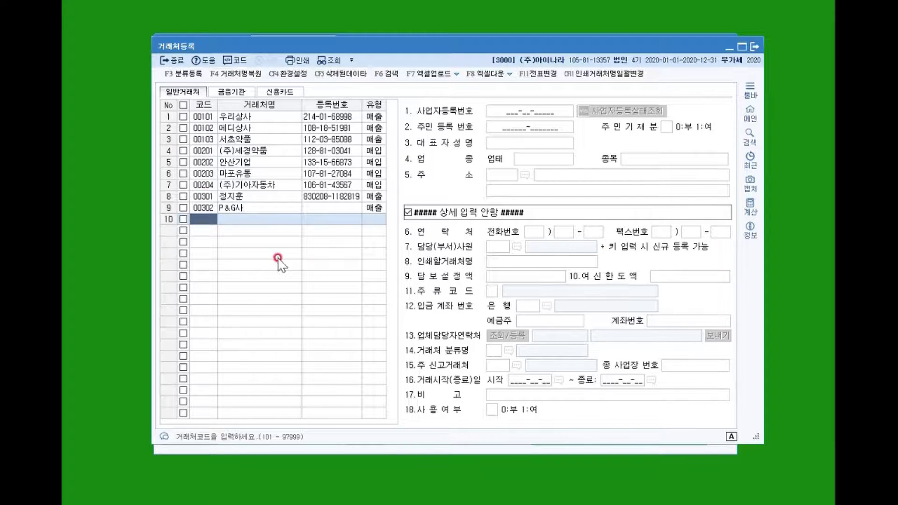
Check each general partner's details, including 우리상사, (주)세경약품 and (주)기아자동차, then switch to 금융기관.
click(226, 118)
click(227, 152)
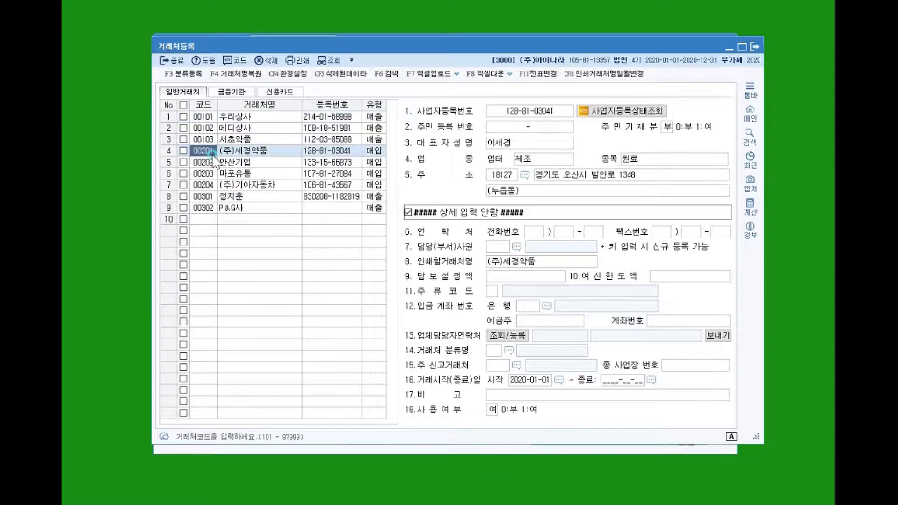
click(228, 187)
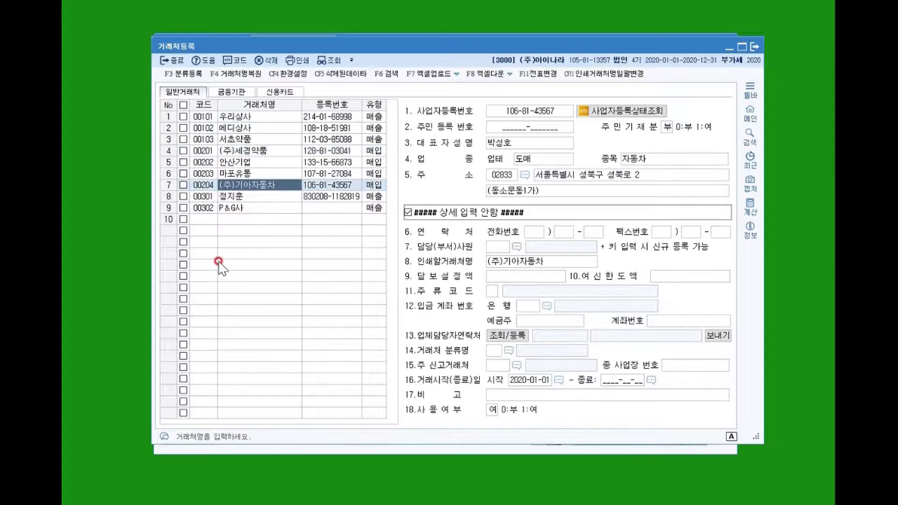
click(247, 128)
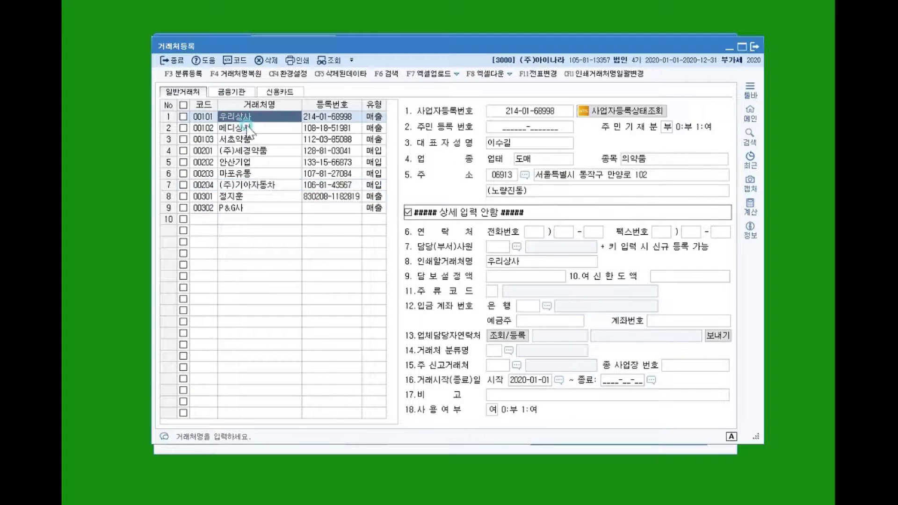
click(248, 152)
click(241, 187)
click(242, 196)
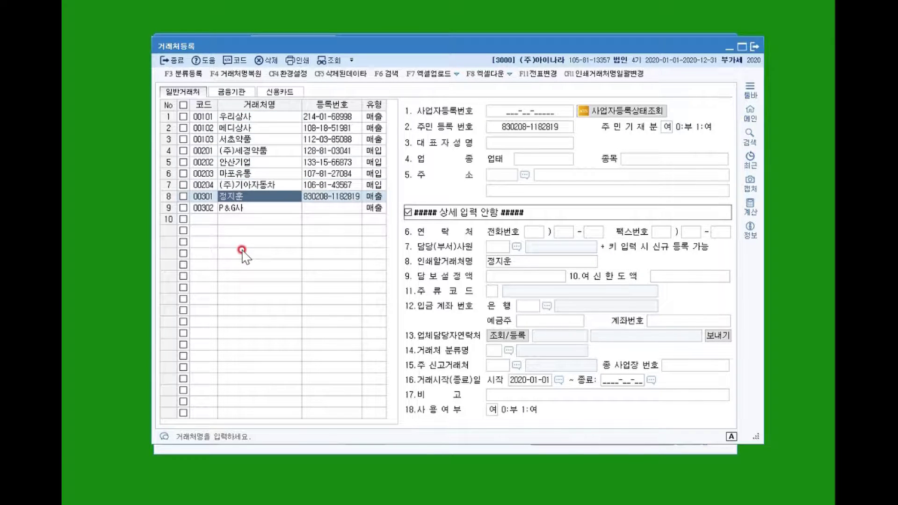
click(233, 92)
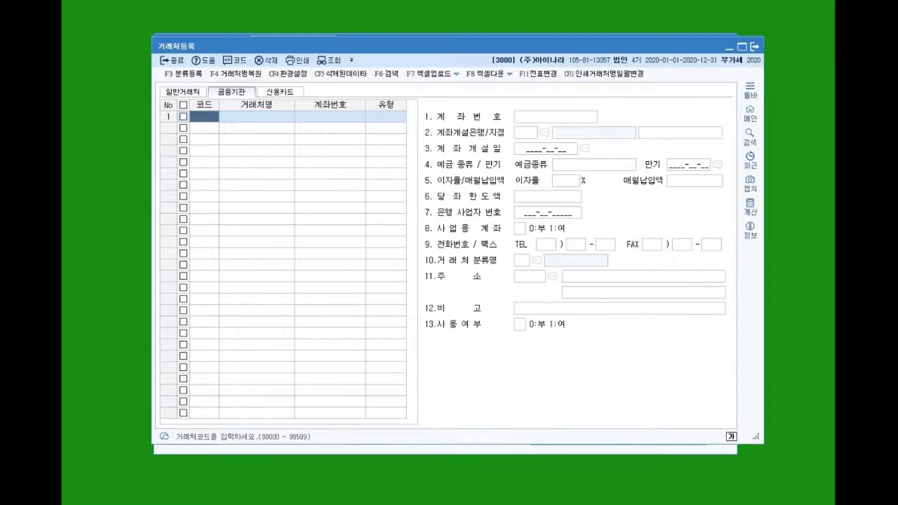
Add 98000 신한은행 as 1:보통예금, enter its account number, and set 사업용 계좌 to 여.
key(Return)
text(신한은행)
key(Return)
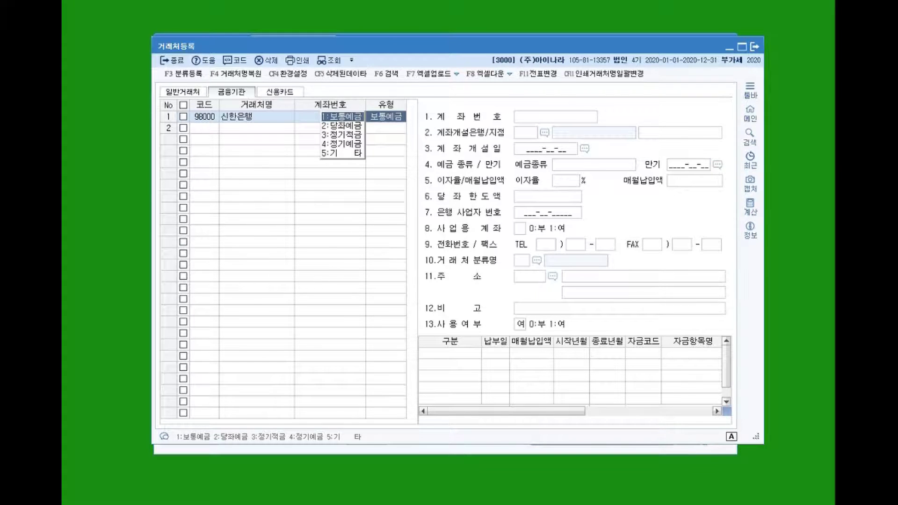
key(Return)
key(Up)
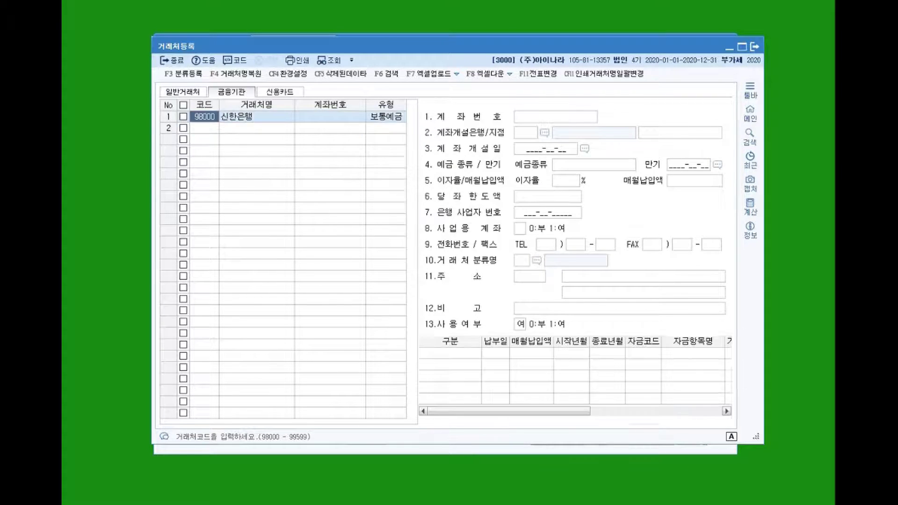
click(591, 128)
click(549, 124)
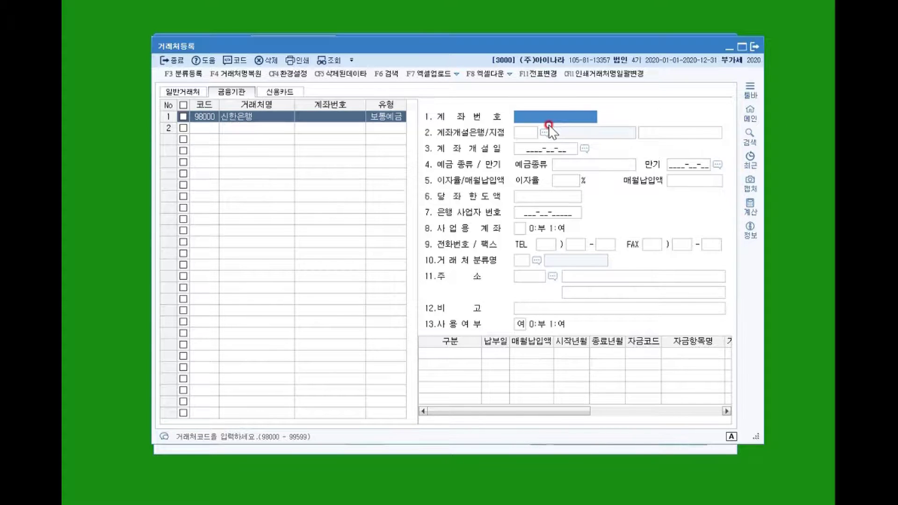
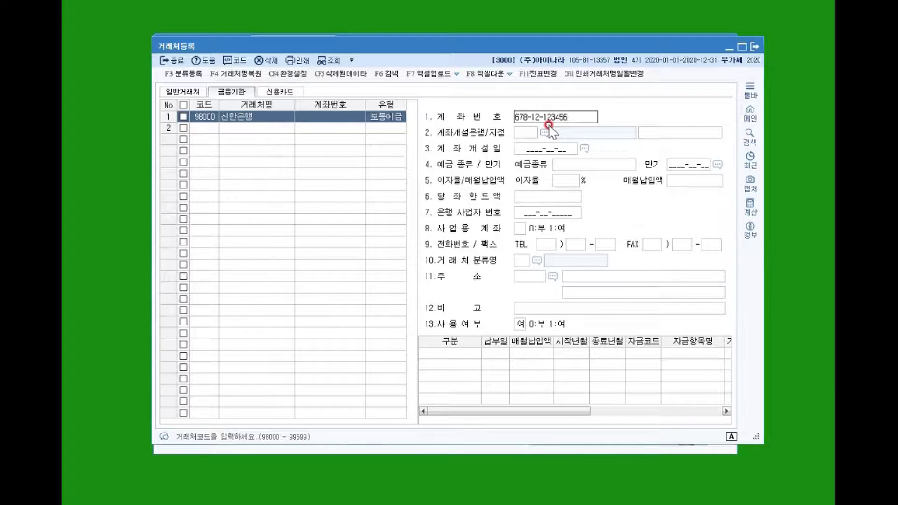
key(Return)
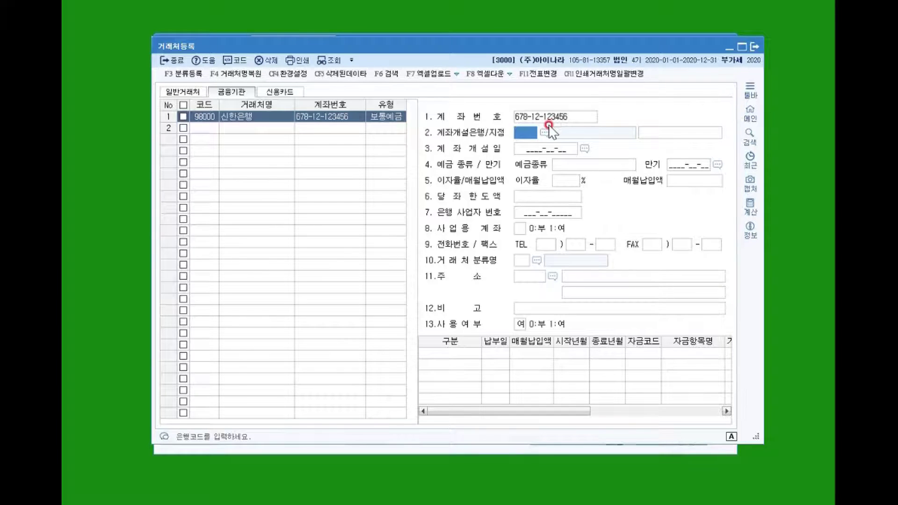
click(519, 230)
key(Return)
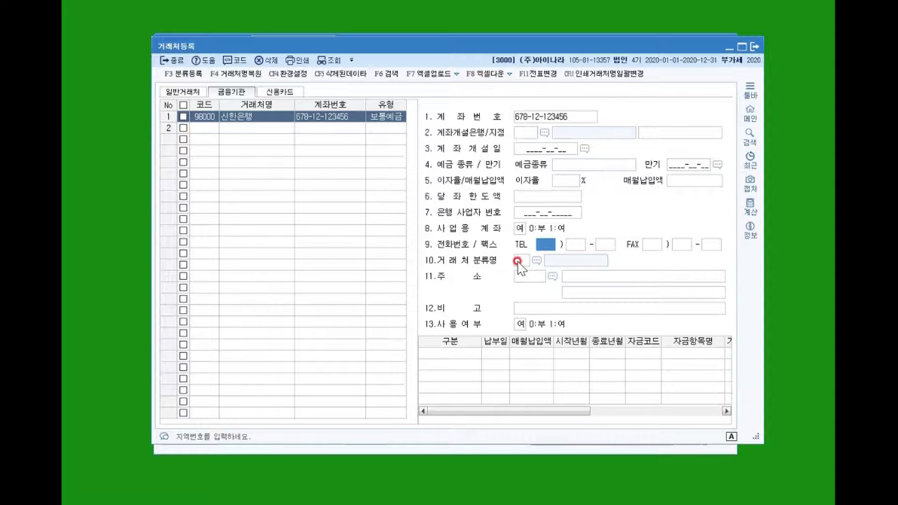
Add 98001 국민은행 as 2:당좌예금 and enter its corrected account number.
click(229, 127)
text(국민은행)
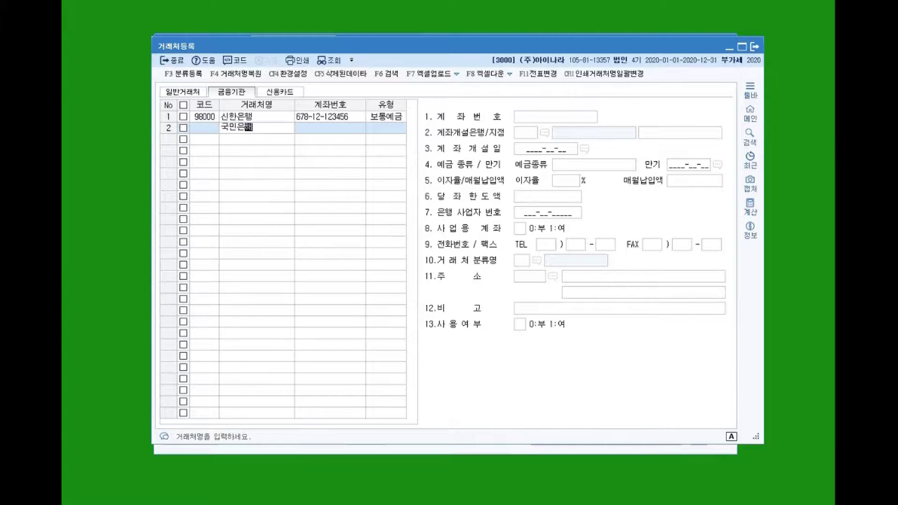
key(Return)
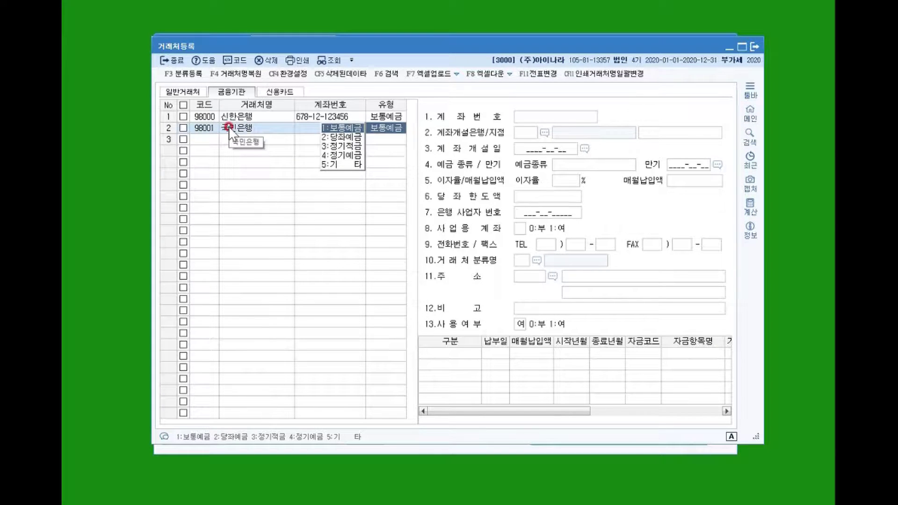
key(2)
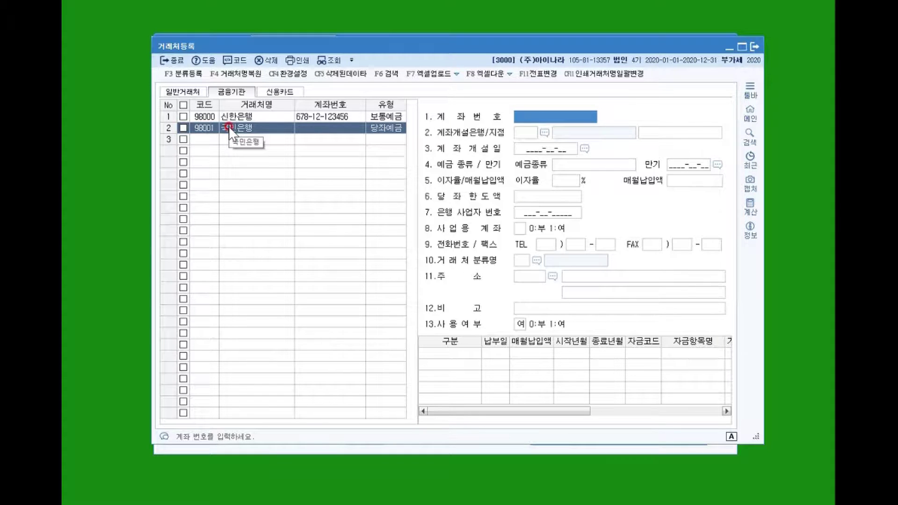
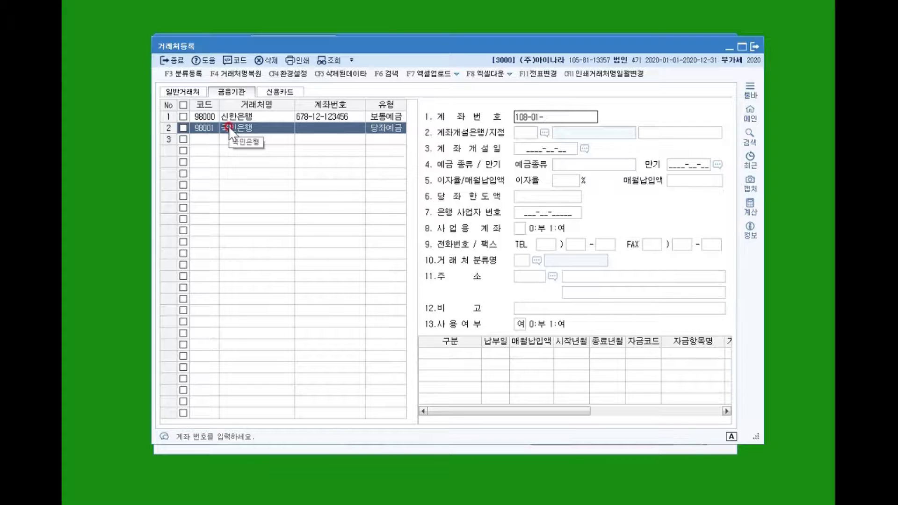
key(Return)
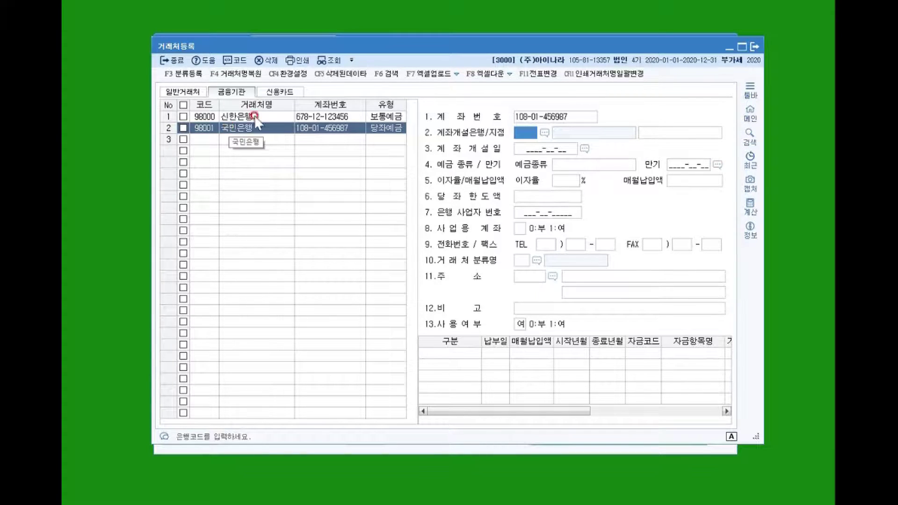
click(519, 227)
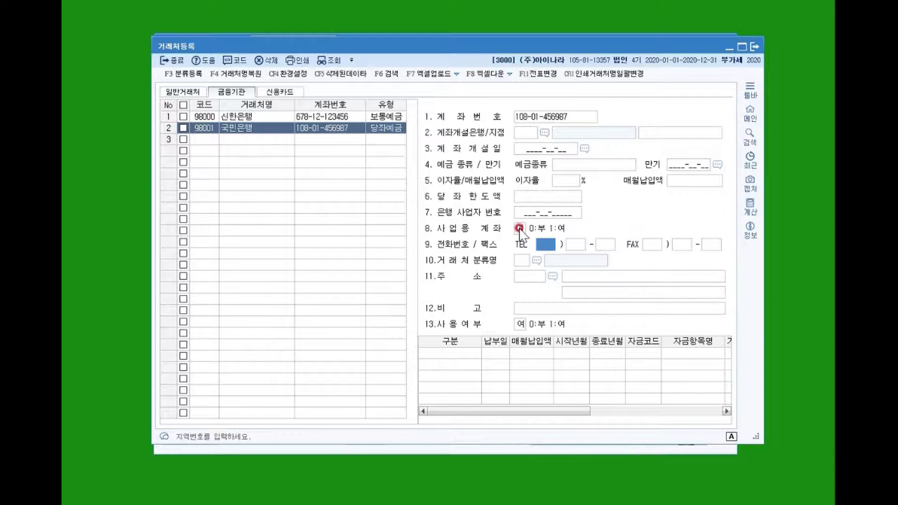
click(246, 139)
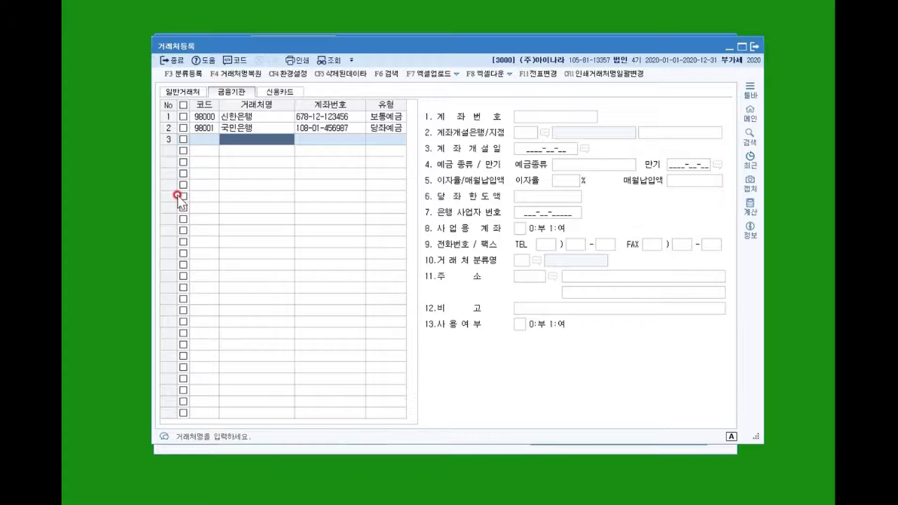
click(250, 128)
click(254, 116)
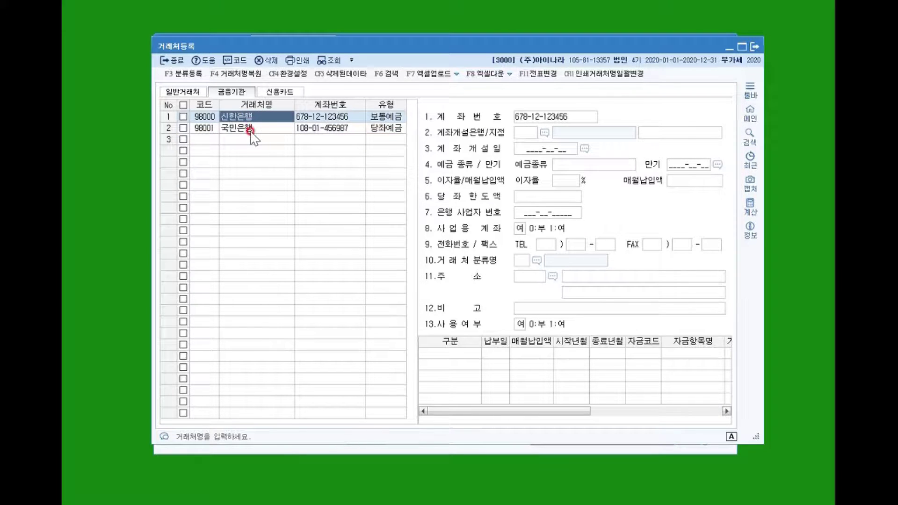
click(250, 129)
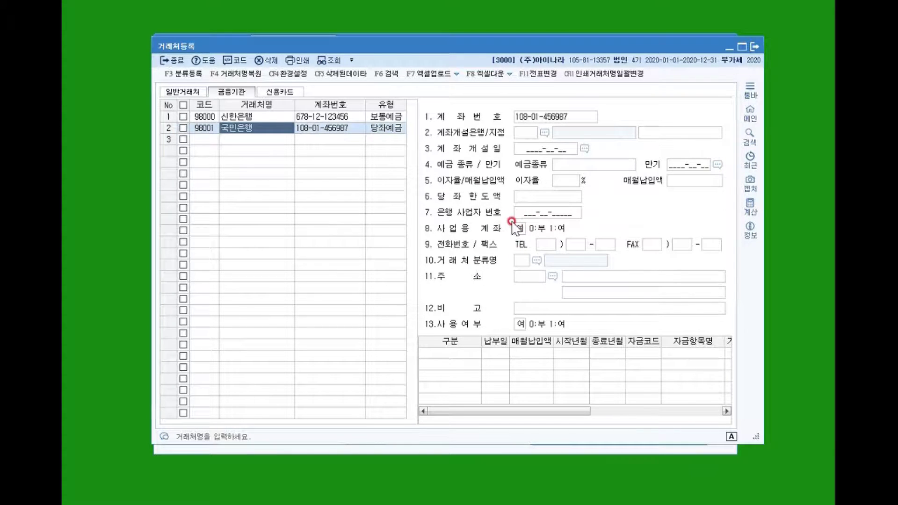
On the 신용카드 tab, add card 99600 신한카드 as type 2:매입 with its card number.
click(287, 92)
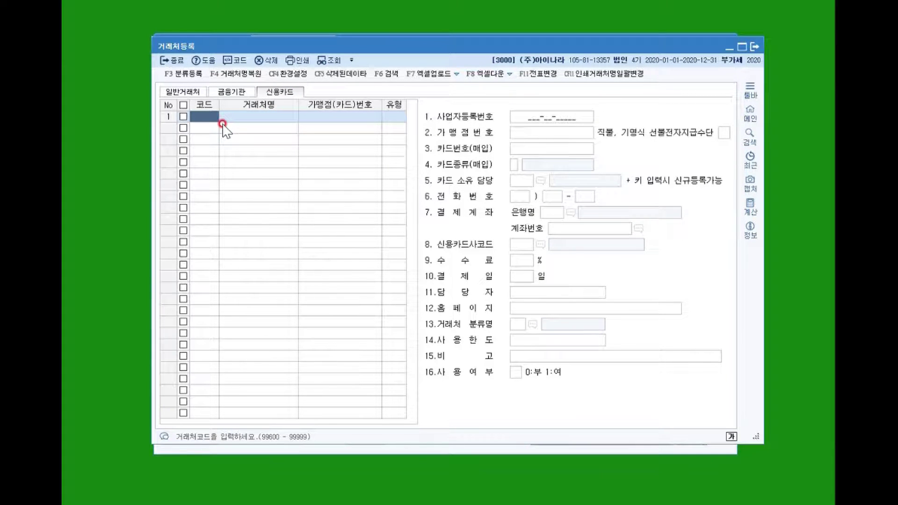
key(Return)
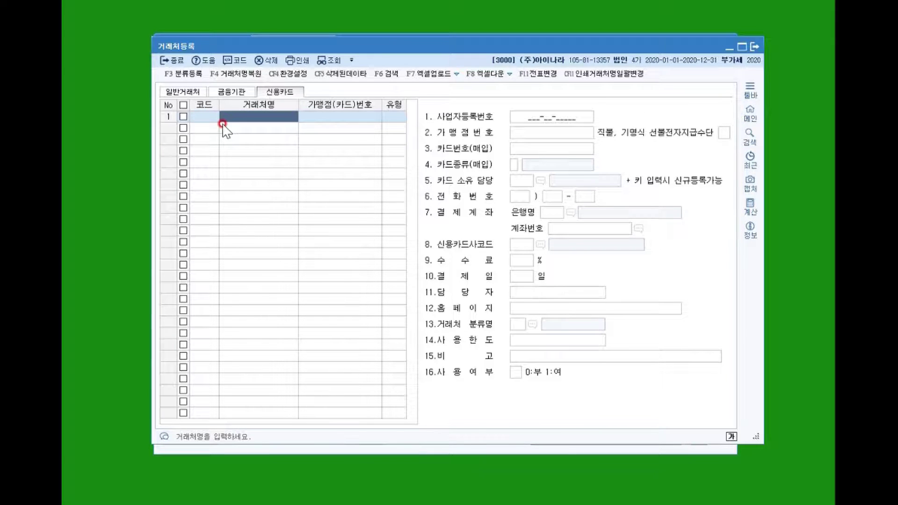
key(Hangul)
text(신한카드)
key(Return)
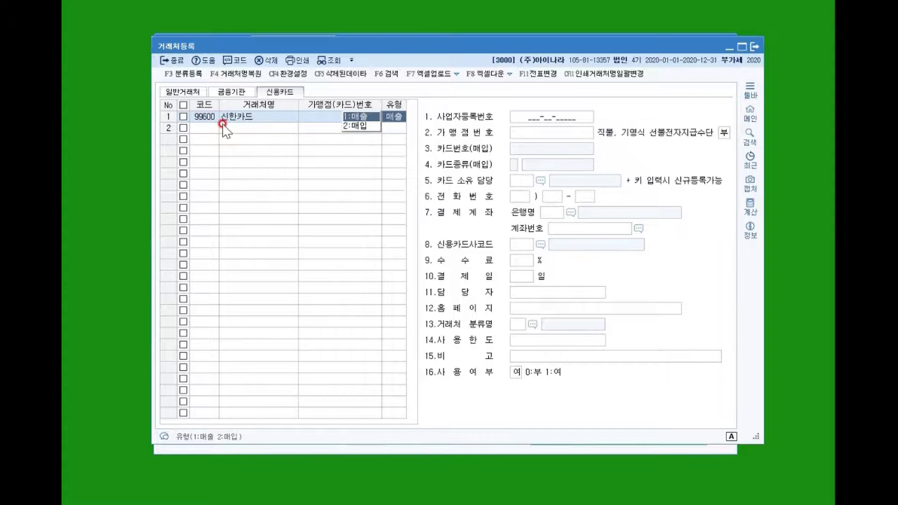
key(2)
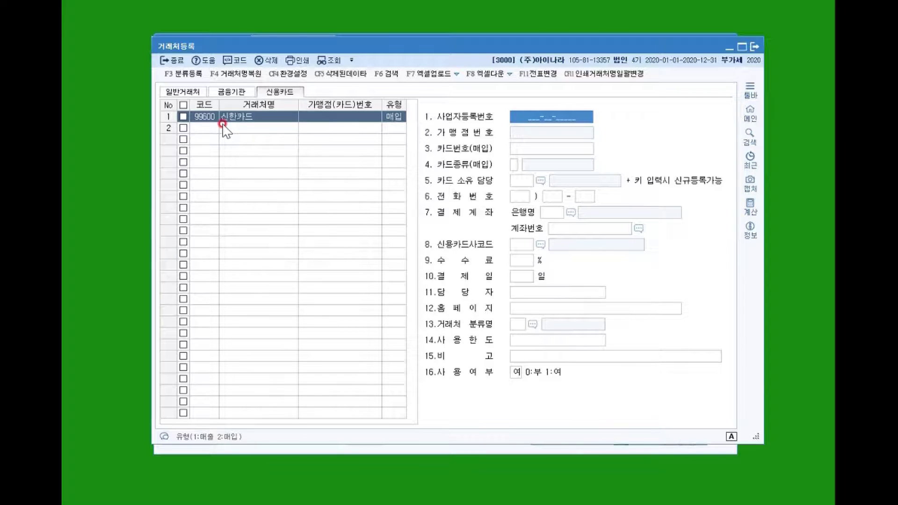
key(Return)
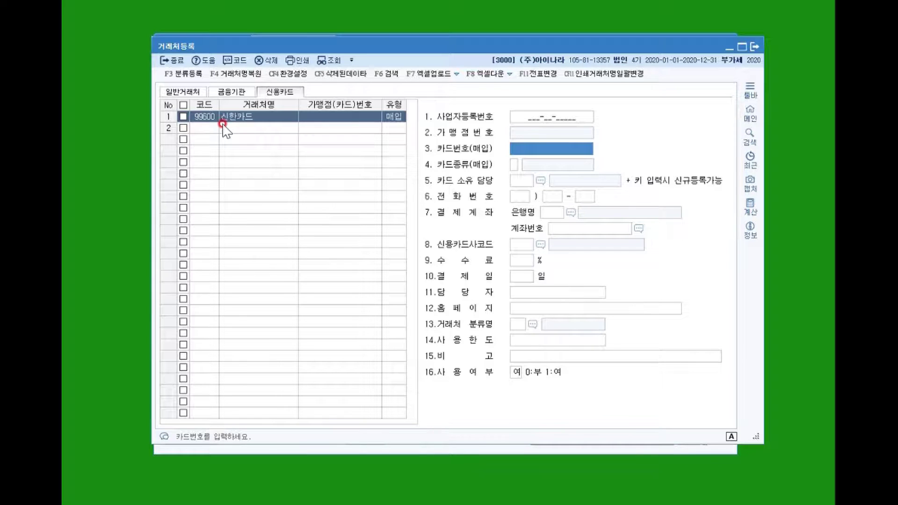
text(5555-)
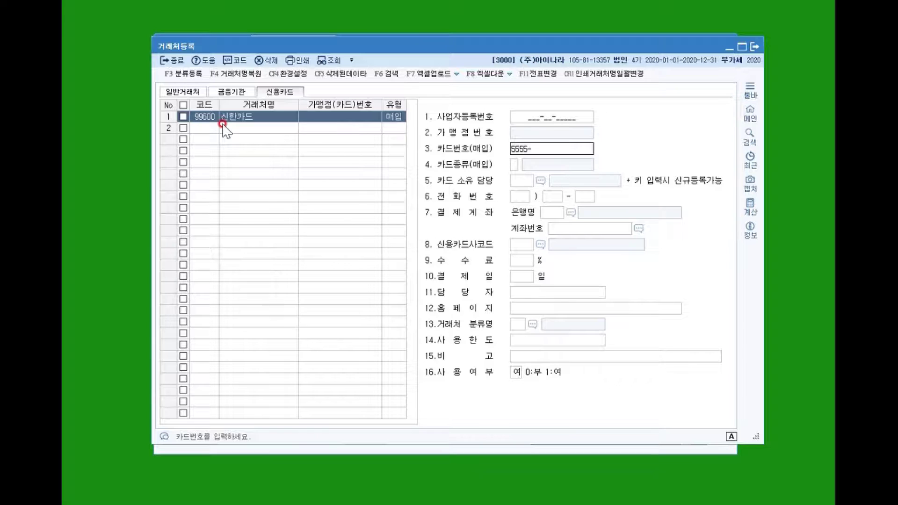
text(6666-5555-6666)
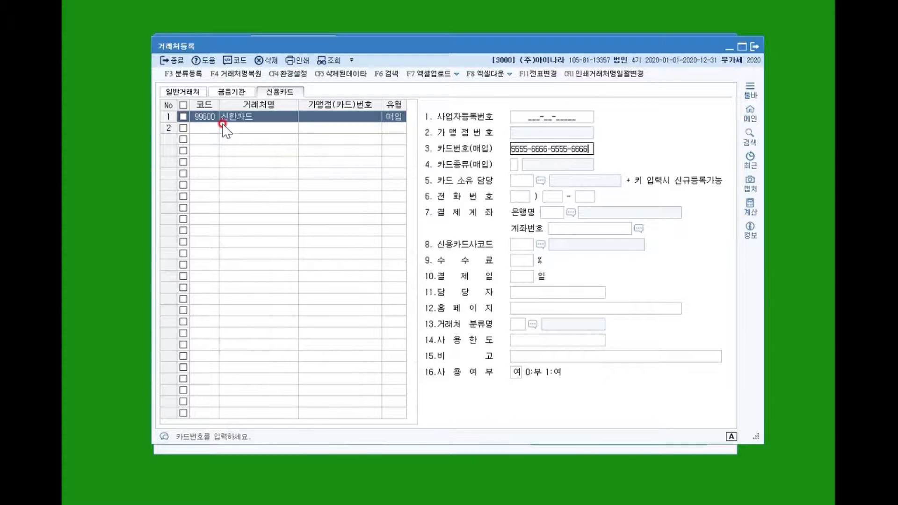
Make 신한카드 a 사업용카드 paid from 신한은행, filling the account number via F2 lookup.
click(513, 163)
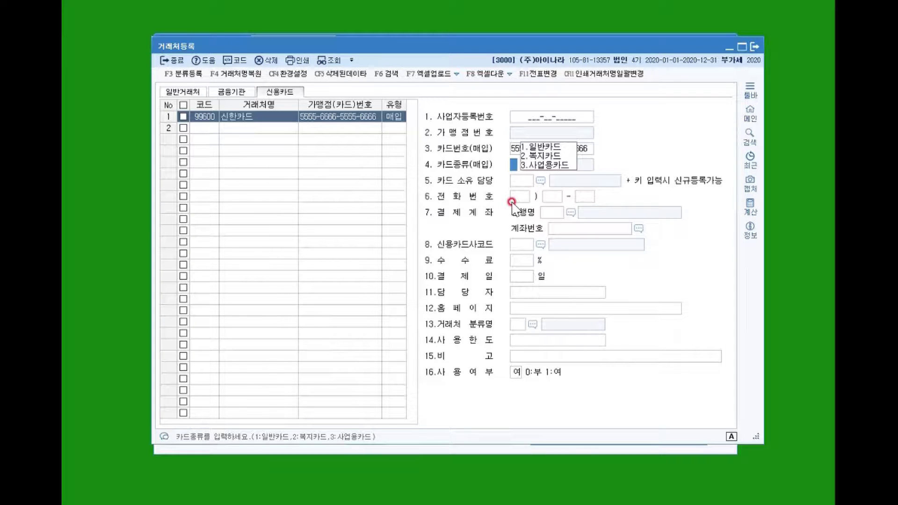
click(543, 166)
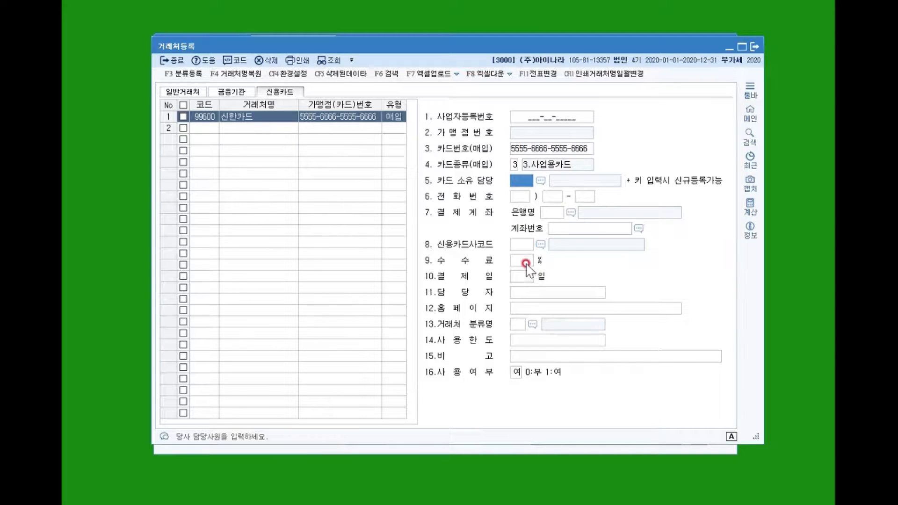
click(555, 214)
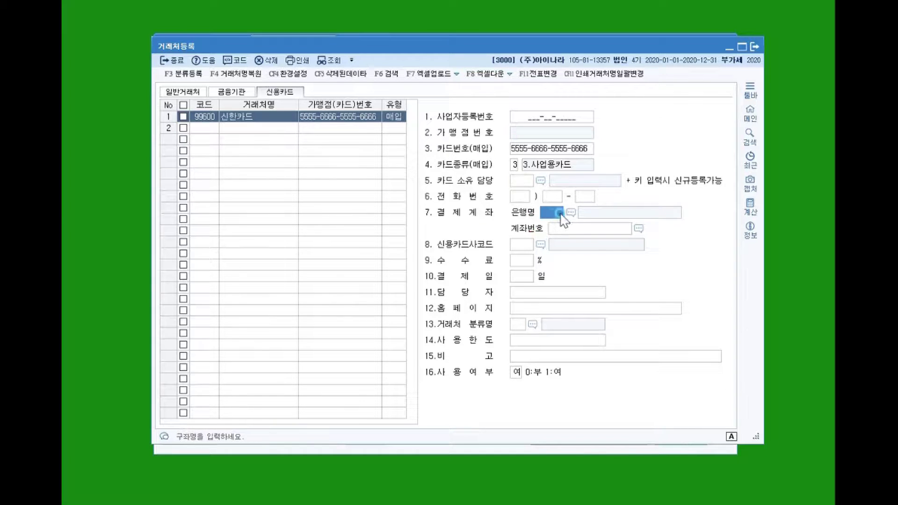
click(571, 213)
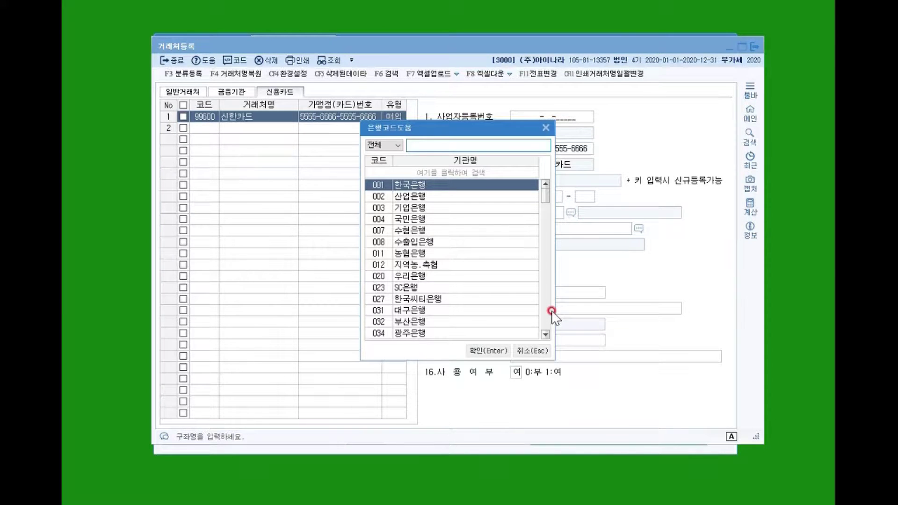
text(신한)
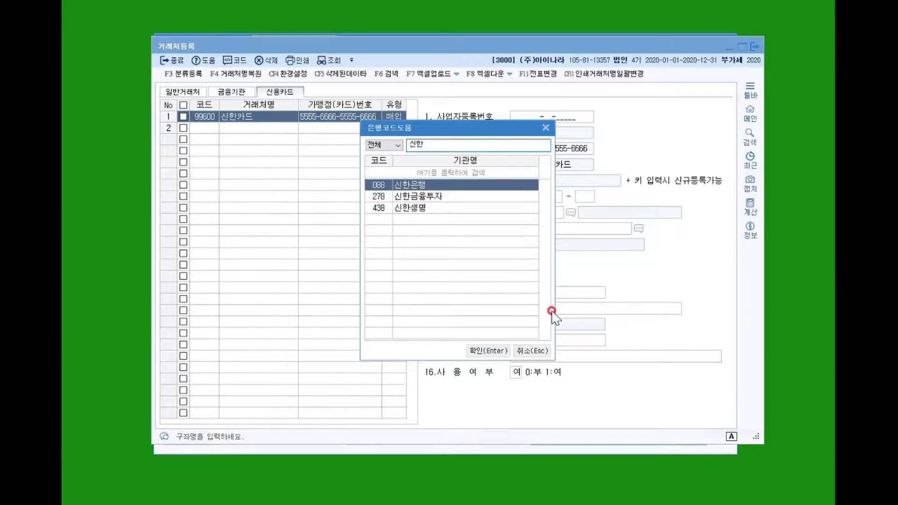
key(Return)
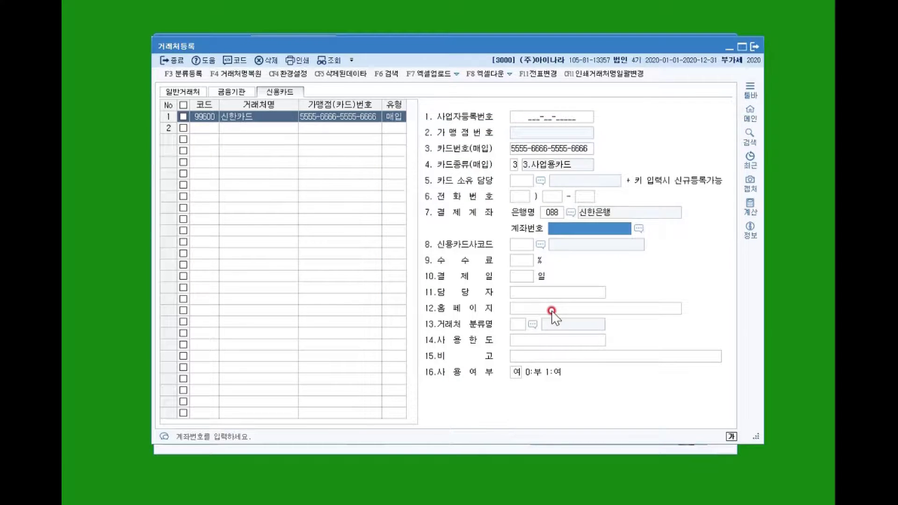
key(F2)
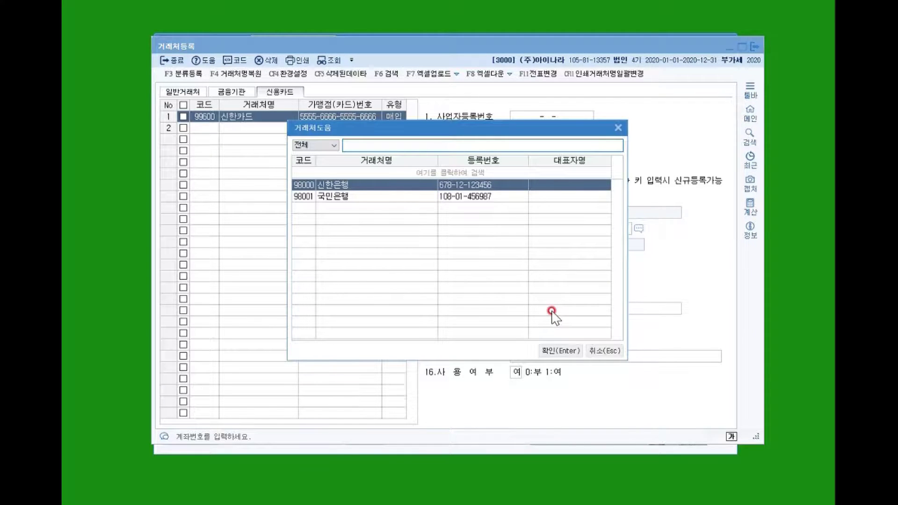
key(Return)
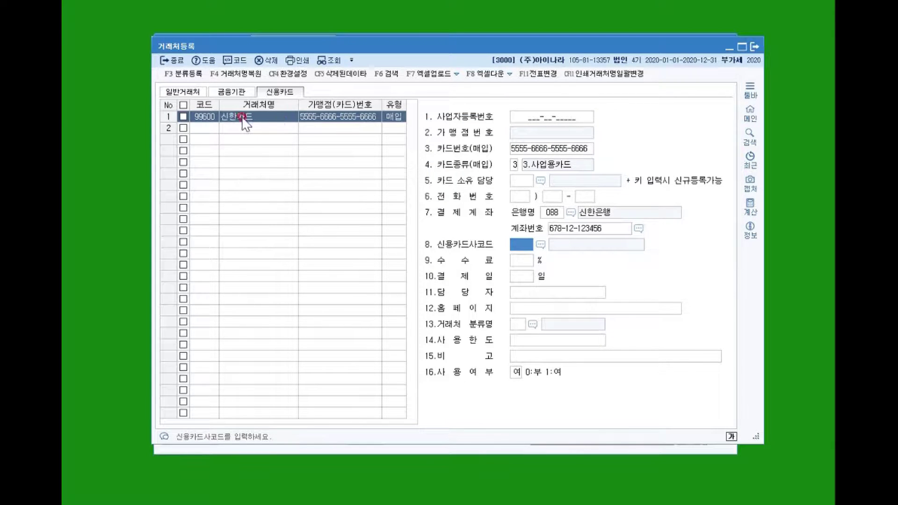
click(220, 128)
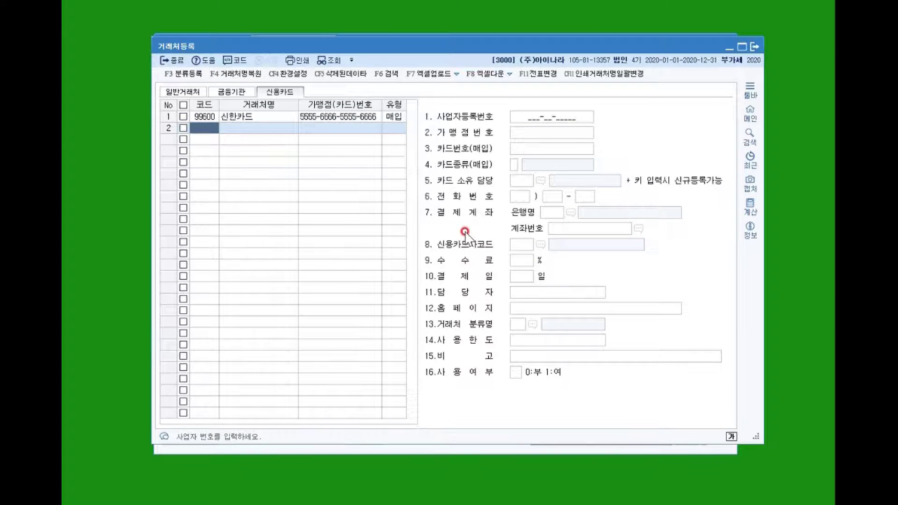
Add card 99601 우리카드 in row 2, keeping its type as 1:매출.
key(Return)
text(우리카드)
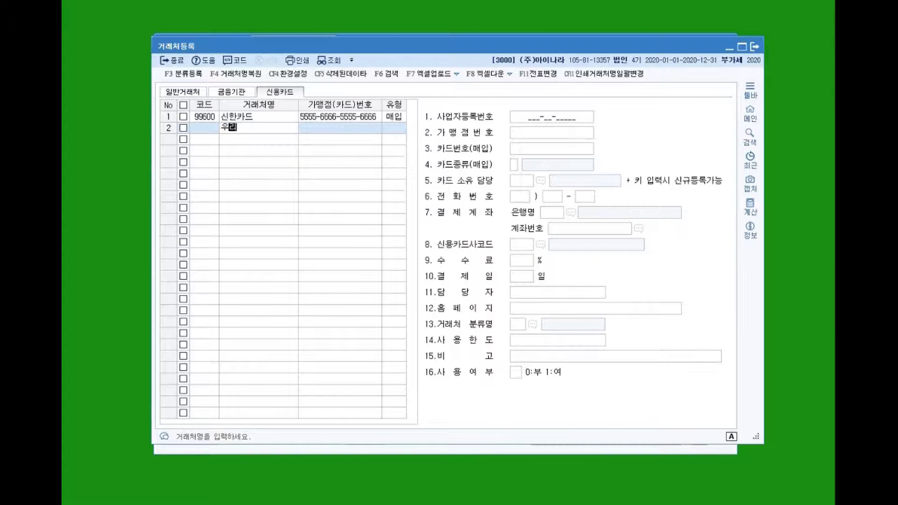
key(Return)
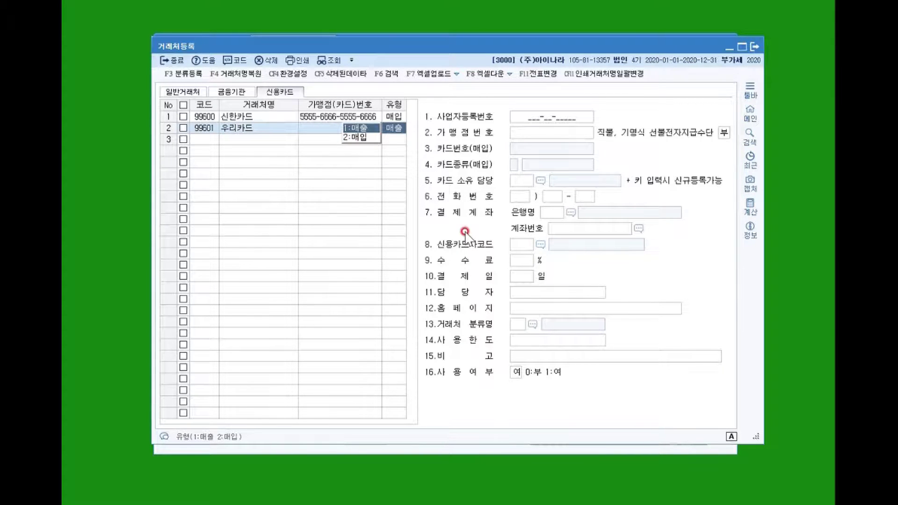
key(Return)
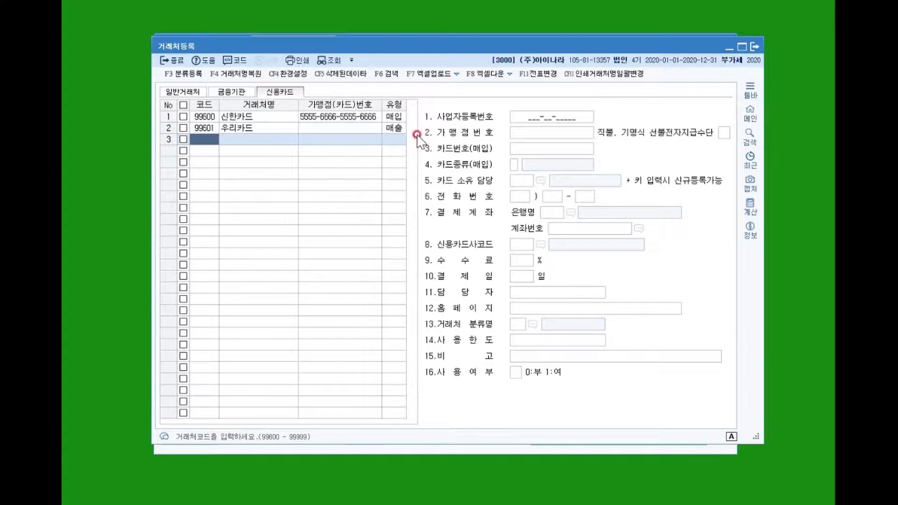
click(394, 117)
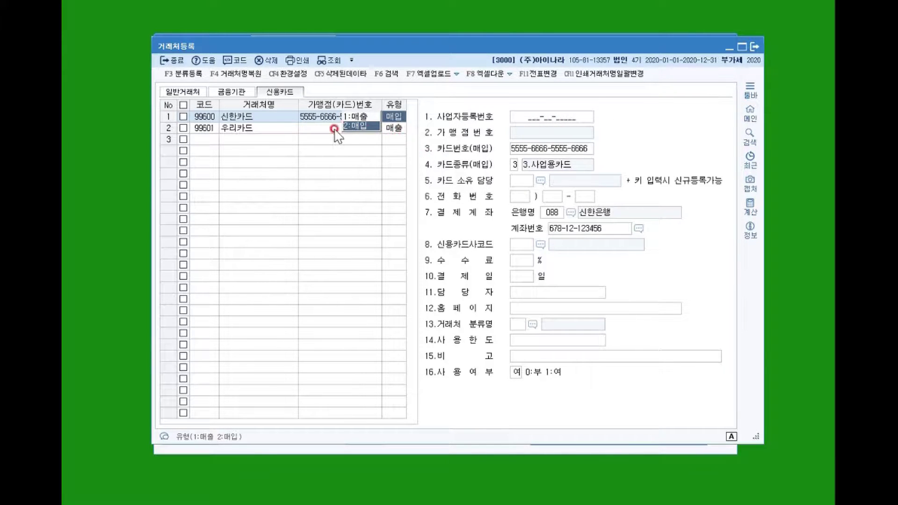
click(269, 128)
Enter 우리카드's merchant number and set its settlement bank and account to 신한은행.
click(538, 132)
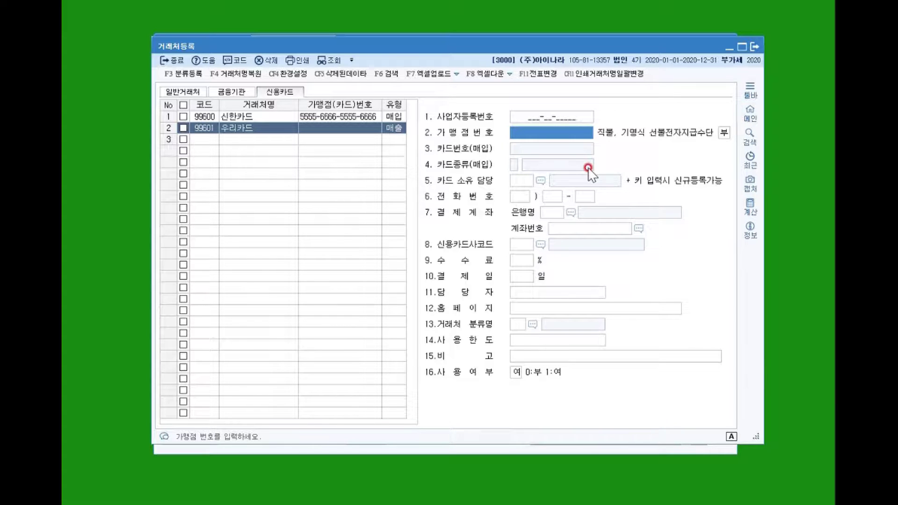
text(1)
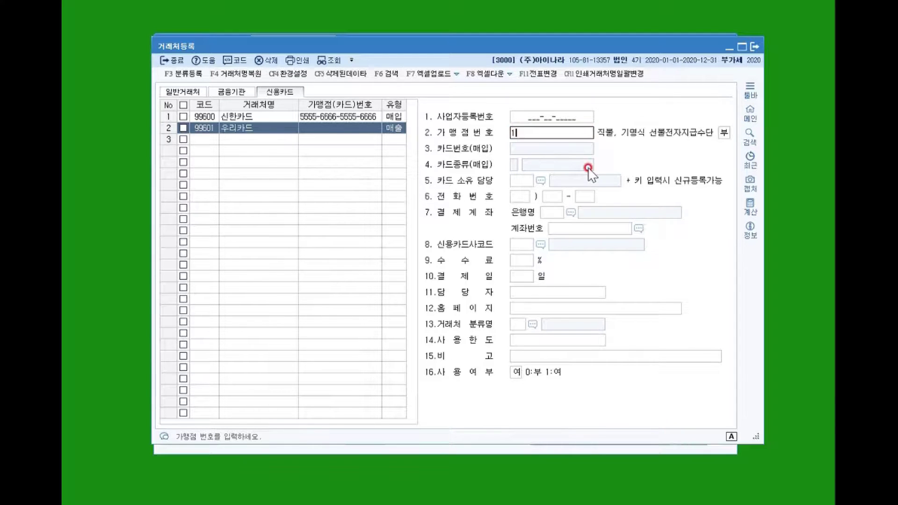
text(2345678)
key(Return)
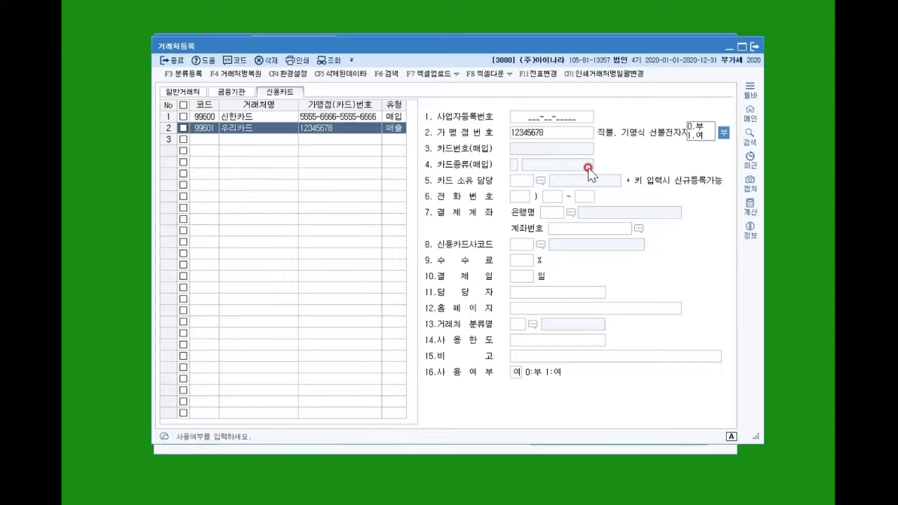
key(Return)
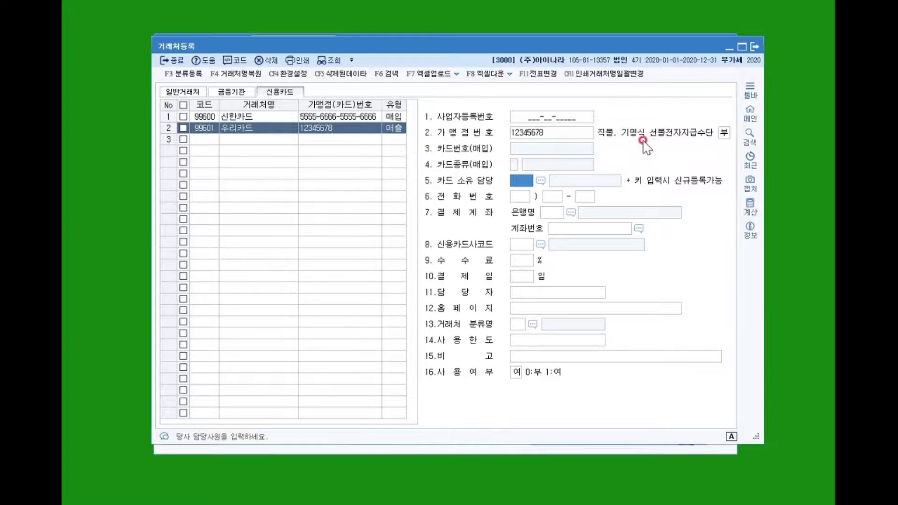
click(572, 212)
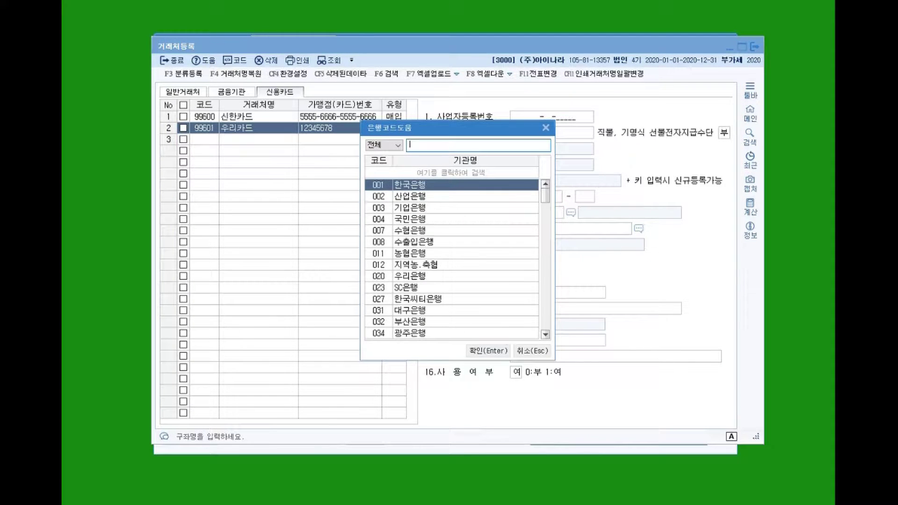
text(신한)
key(Return)
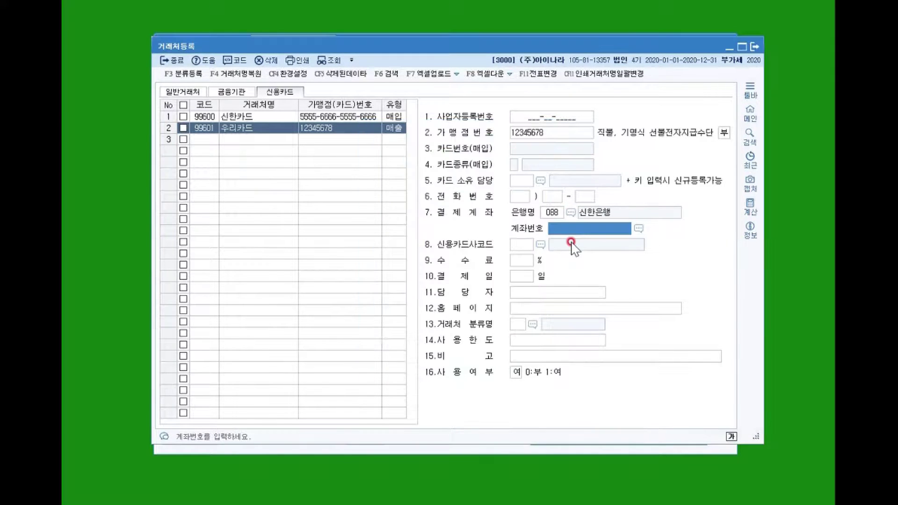
click(572, 243)
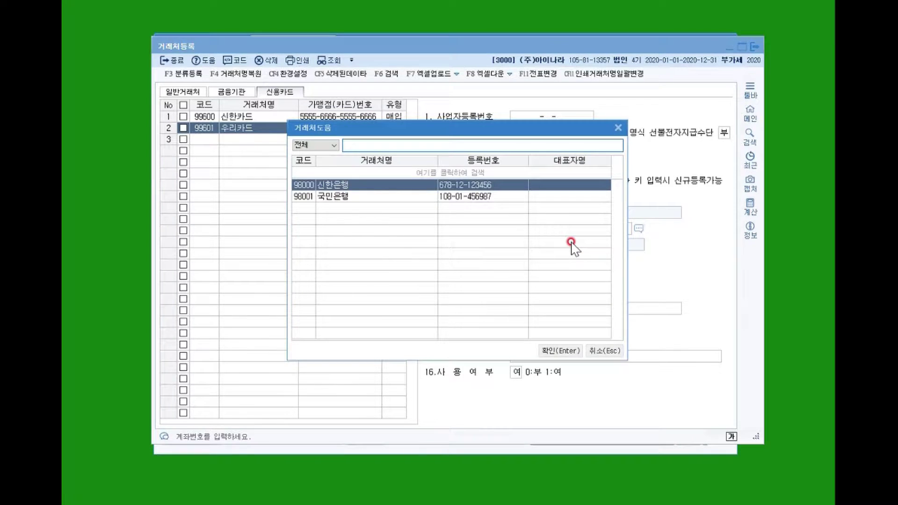
key(Return)
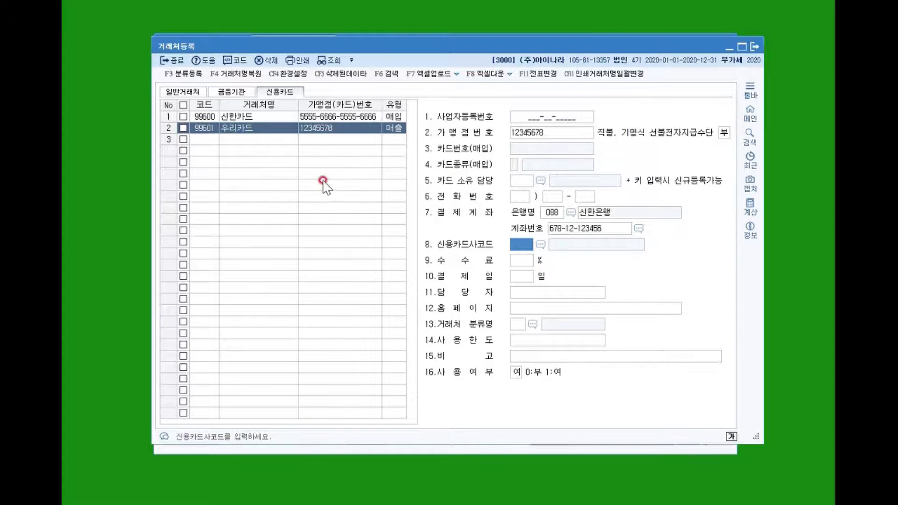
click(243, 138)
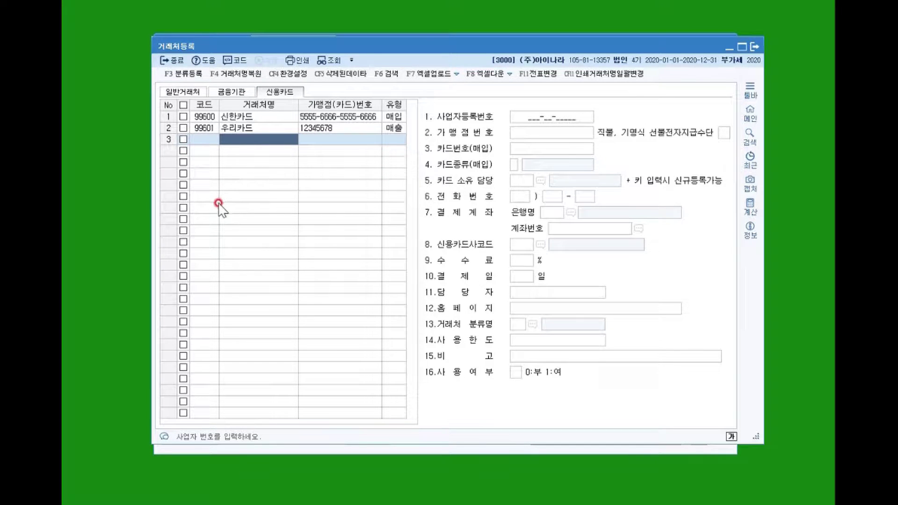
Review the card records and general partners like P&G사, 마포유통, (주)기아자동차, then close 거래처등록.
click(202, 130)
click(201, 117)
click(183, 91)
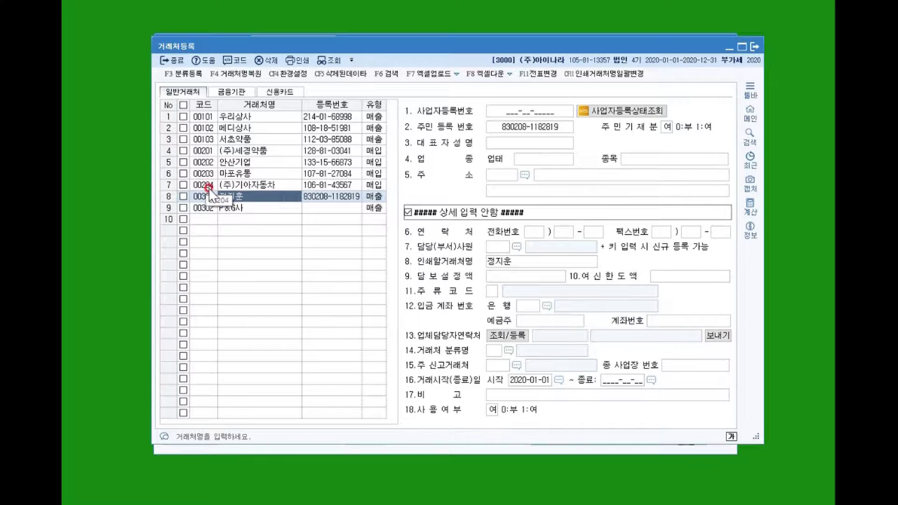
click(198, 208)
click(201, 174)
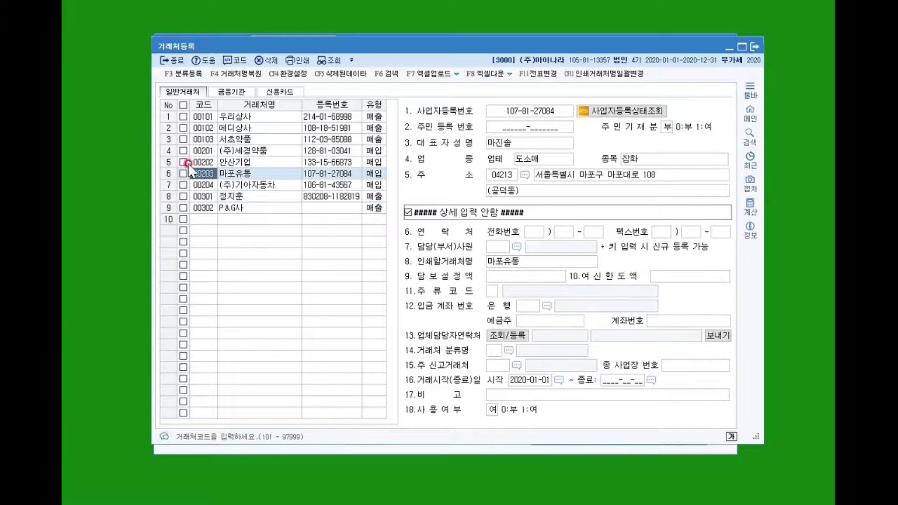
click(203, 186)
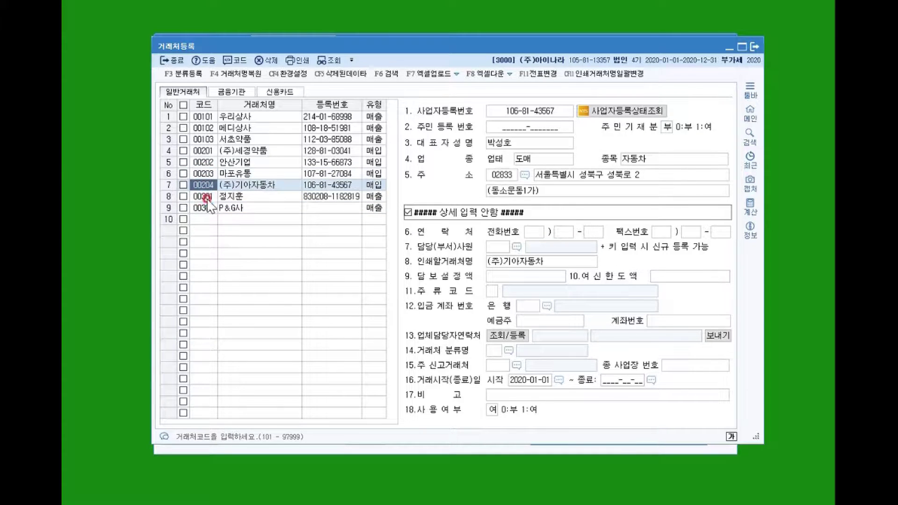
click(196, 175)
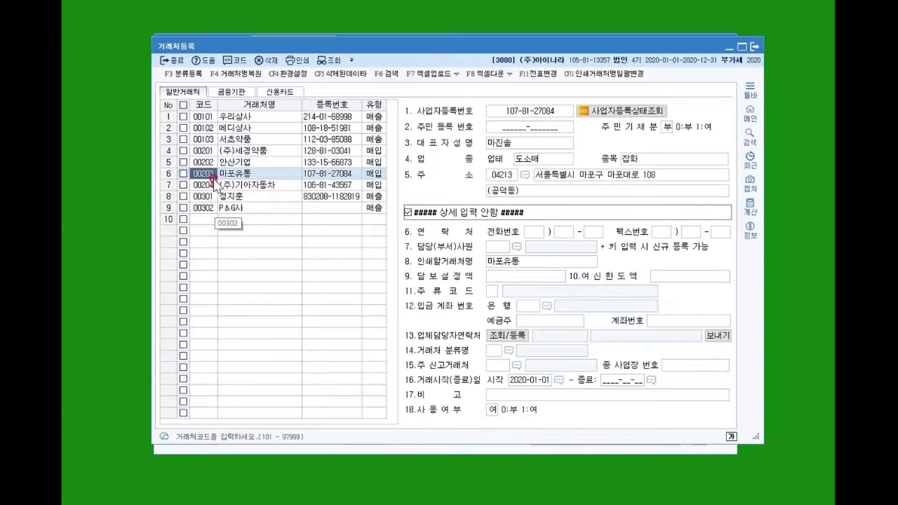
click(204, 230)
click(205, 243)
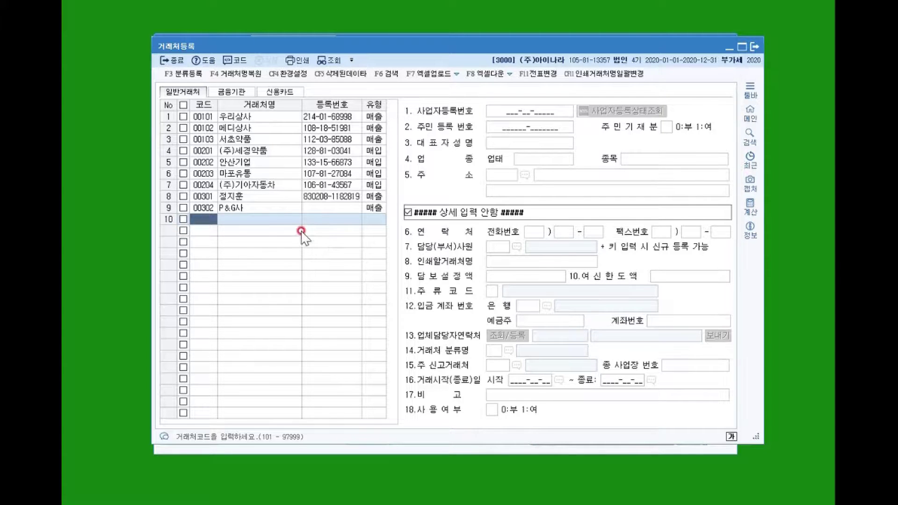
click(200, 176)
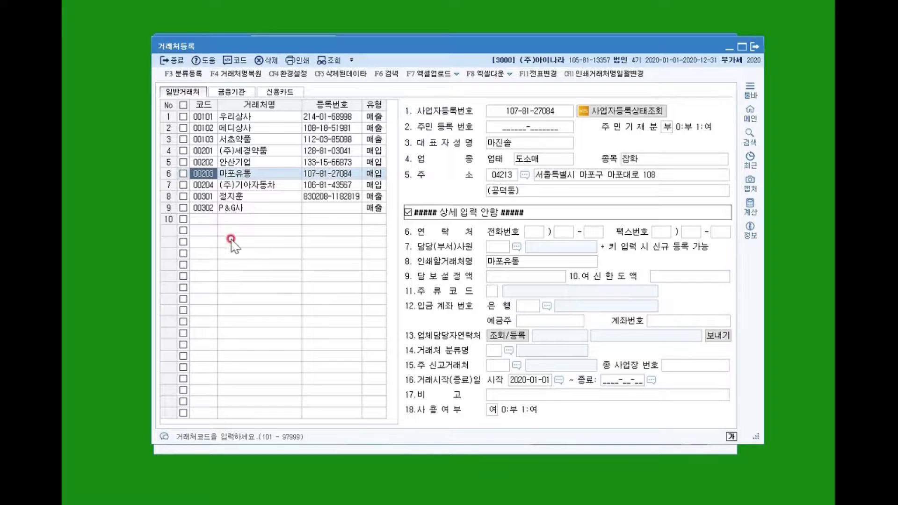
click(201, 219)
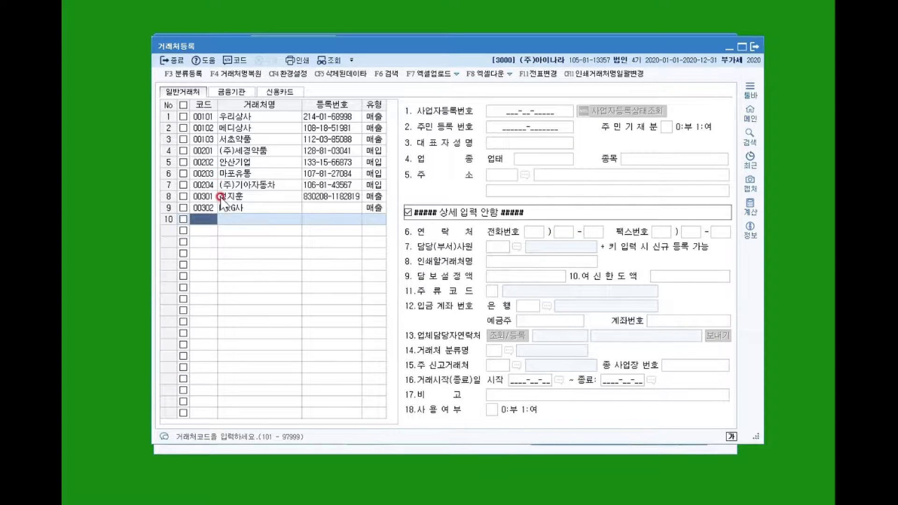
click(172, 60)
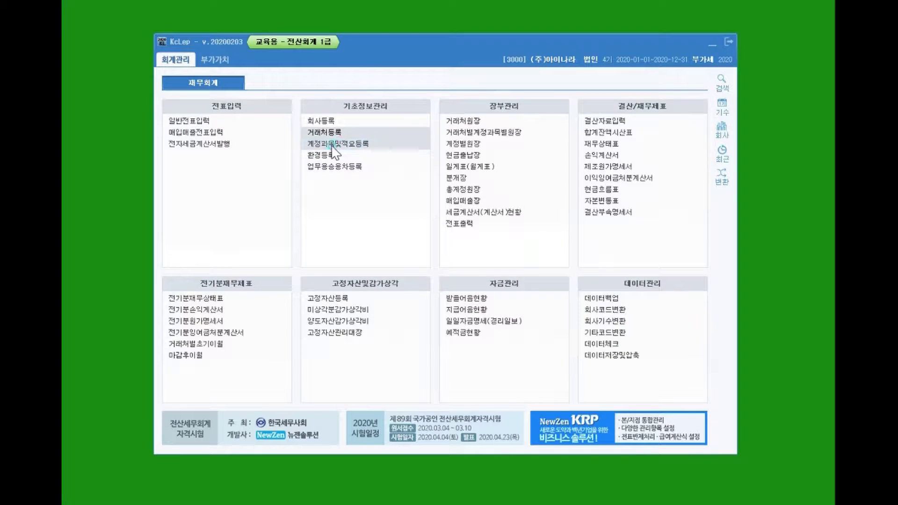
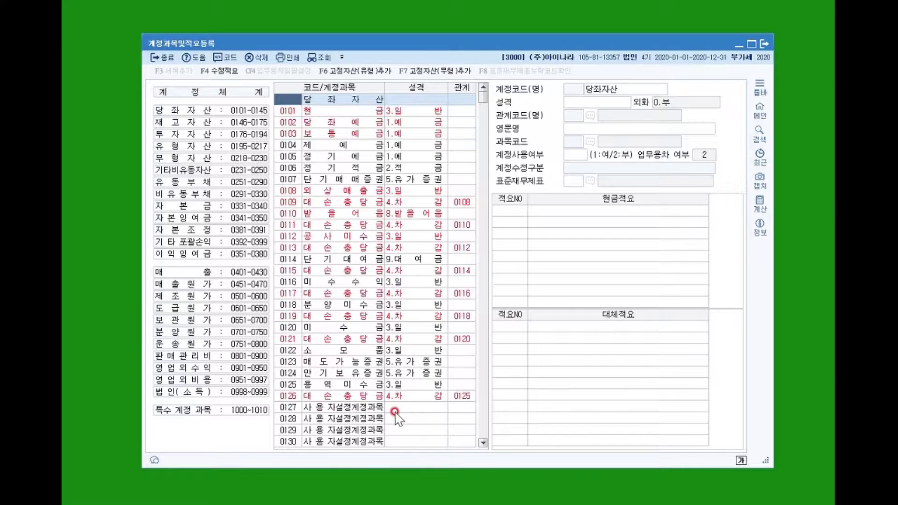
Show the details of user-defined account 0127 from the 당좌자산 list.
click(351, 408)
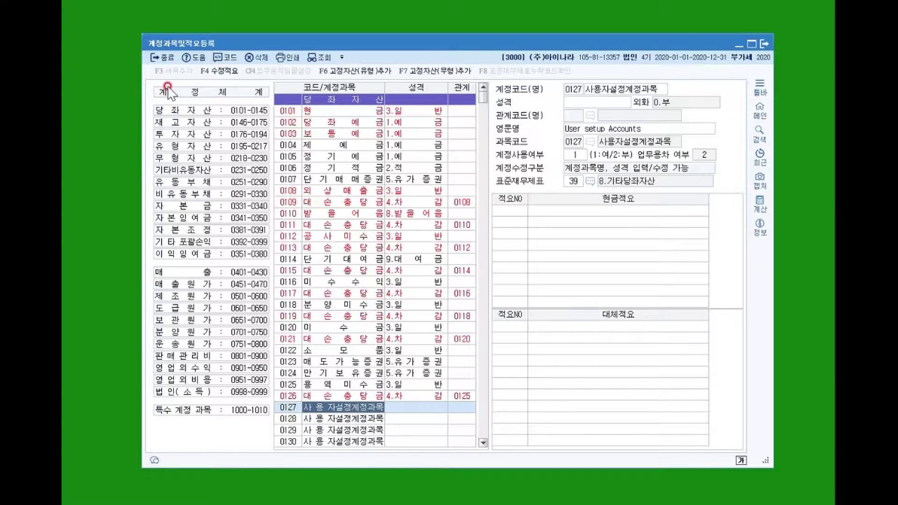
scroll(375, 402, down, 1)
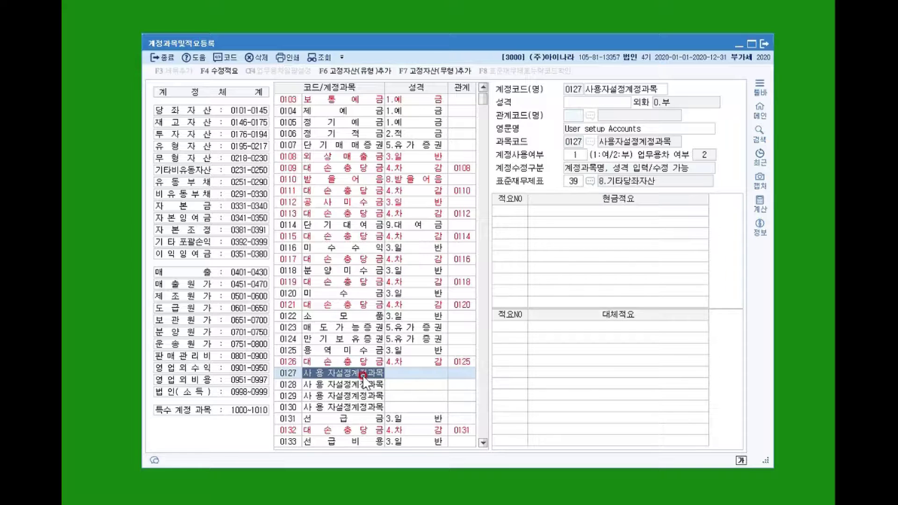
scroll(363, 379, up, 1)
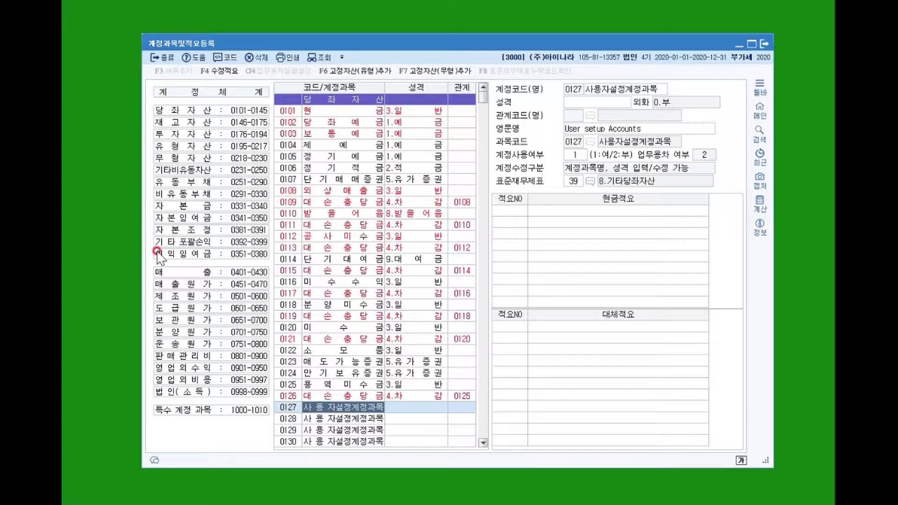
Look at accounts 0108 and 0105 정기예금, inspecting the 정기예금 name field.
click(326, 81)
click(336, 190)
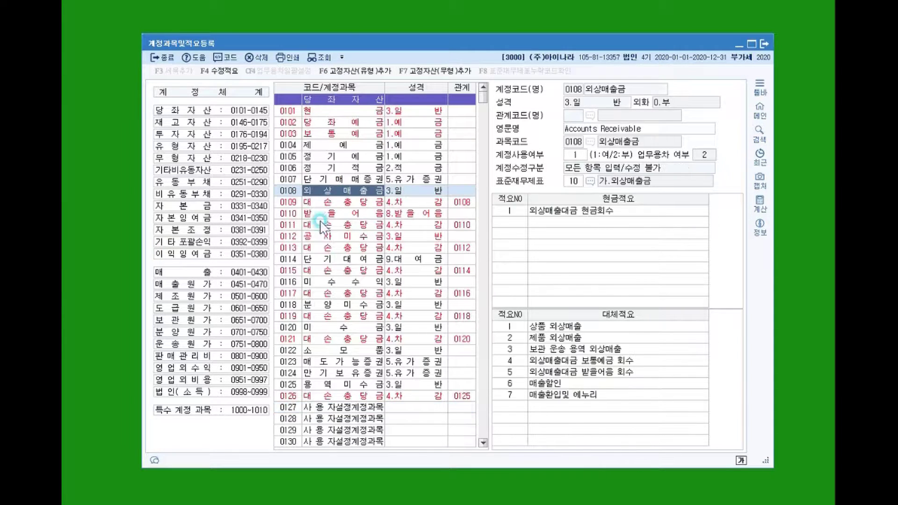
click(337, 255)
click(327, 157)
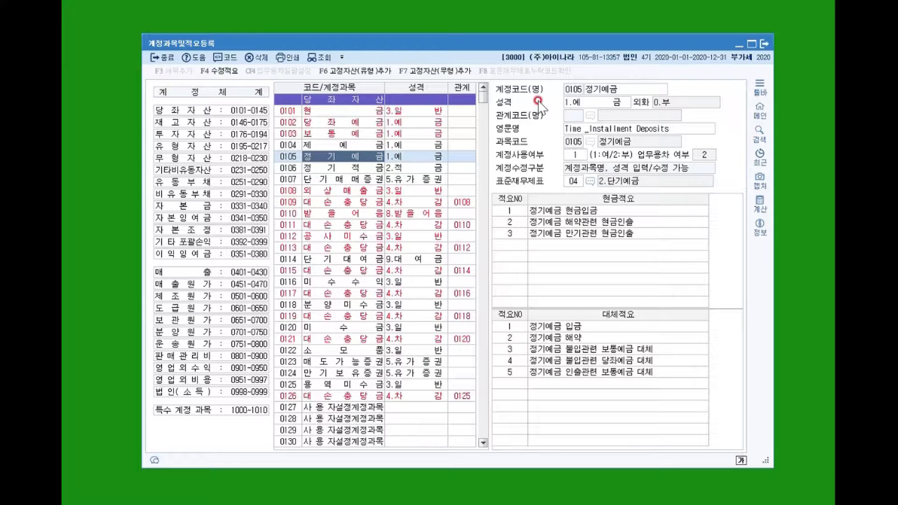
click(617, 77)
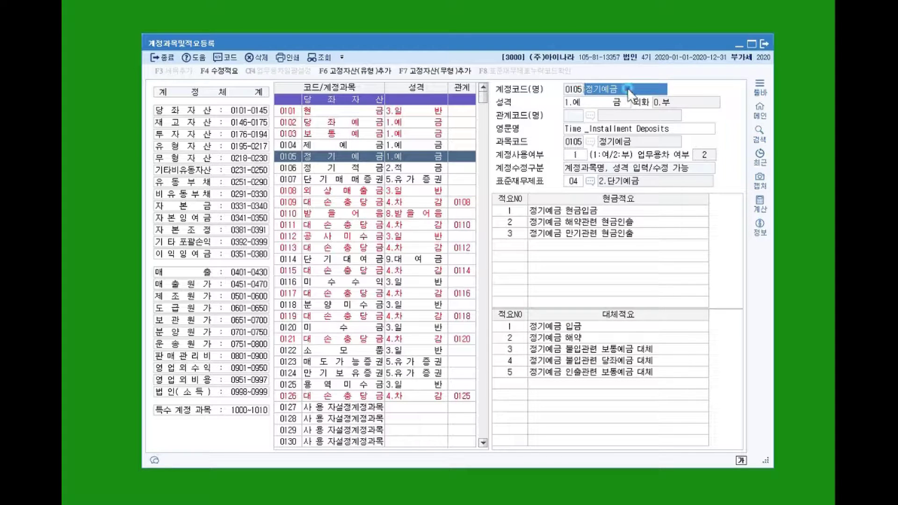
click(621, 89)
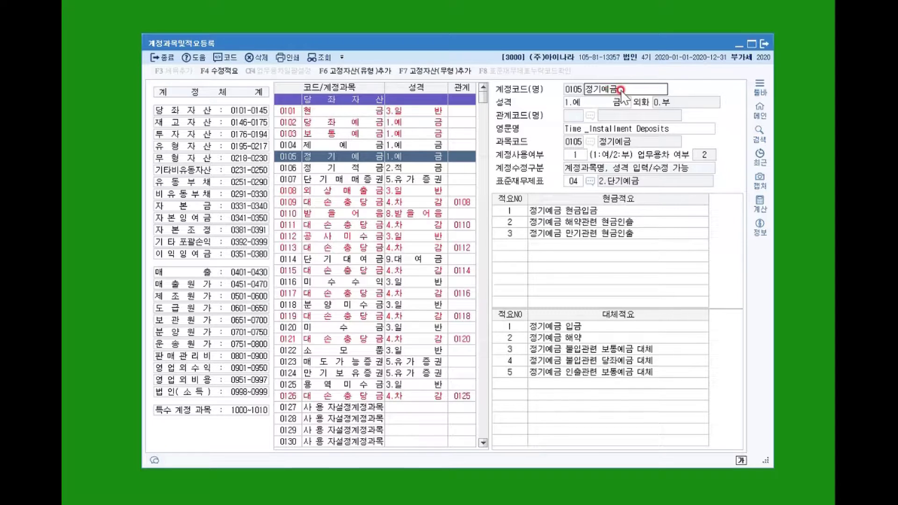
click(597, 88)
click(617, 89)
Return to 0108 외상매출금 and inspect its name, nature and summary entries.
click(347, 191)
click(637, 89)
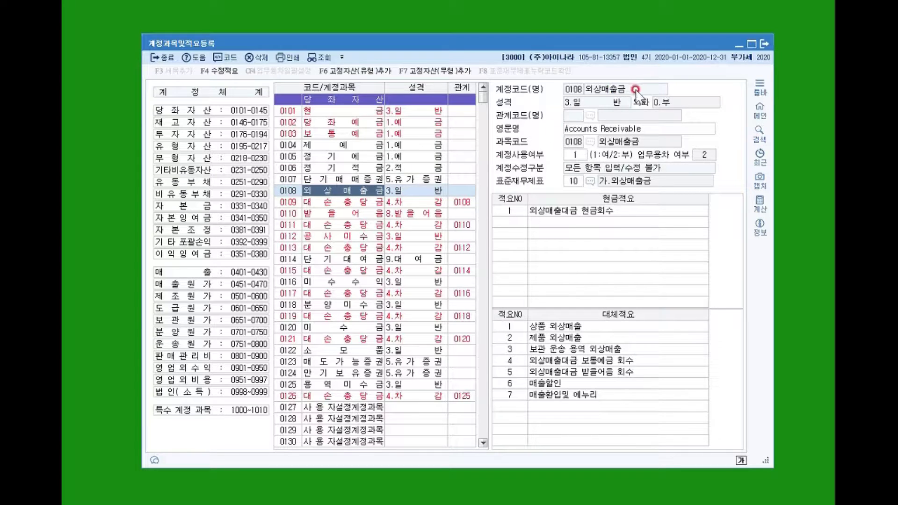
click(618, 89)
click(345, 222)
click(625, 90)
click(626, 89)
click(578, 197)
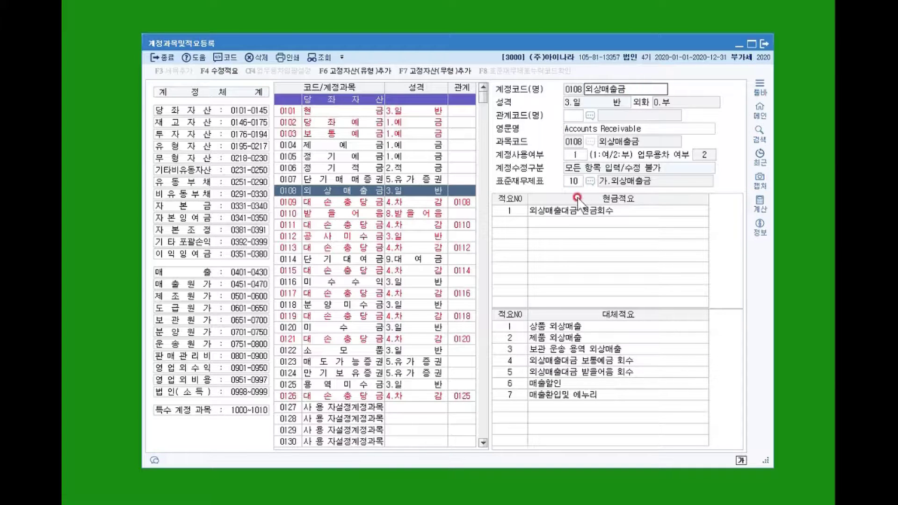
click(345, 208)
click(347, 190)
click(594, 104)
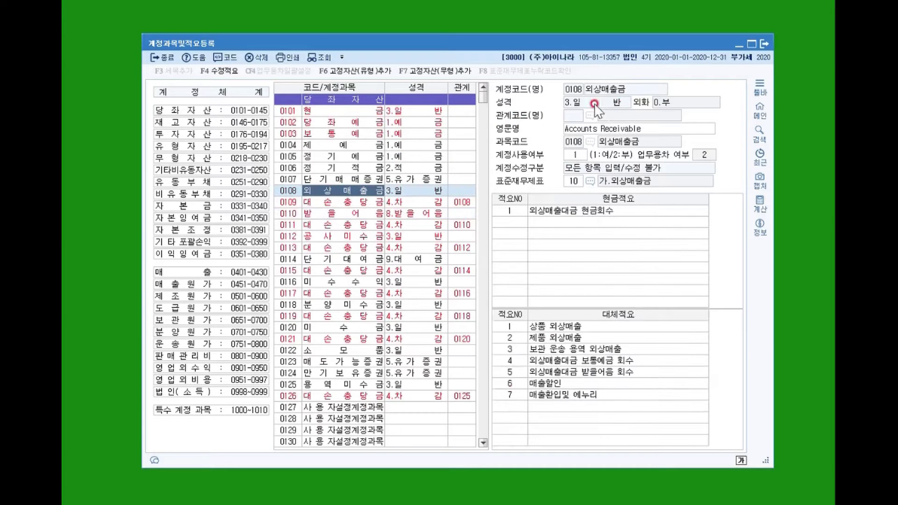
click(241, 330)
Check that 대손충당금 0109 is linked to 외상매출금 0108.
click(338, 197)
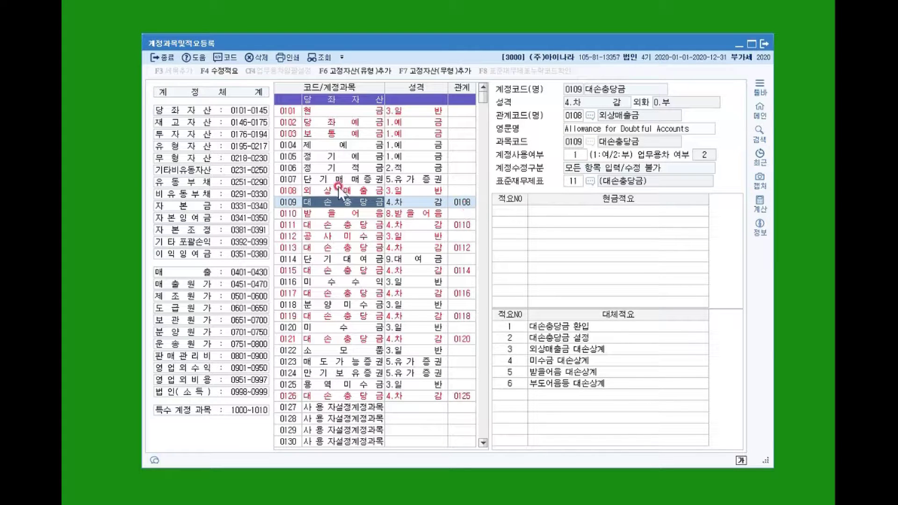
click(280, 194)
click(435, 203)
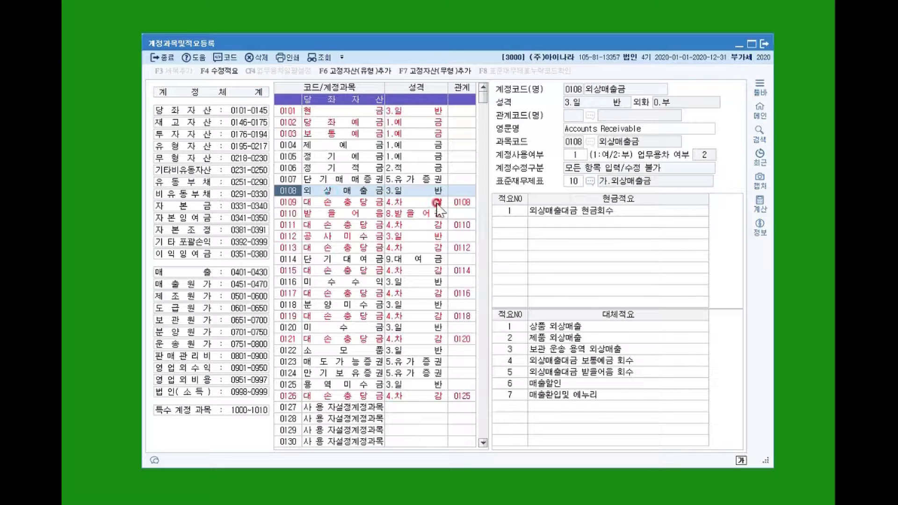
click(463, 204)
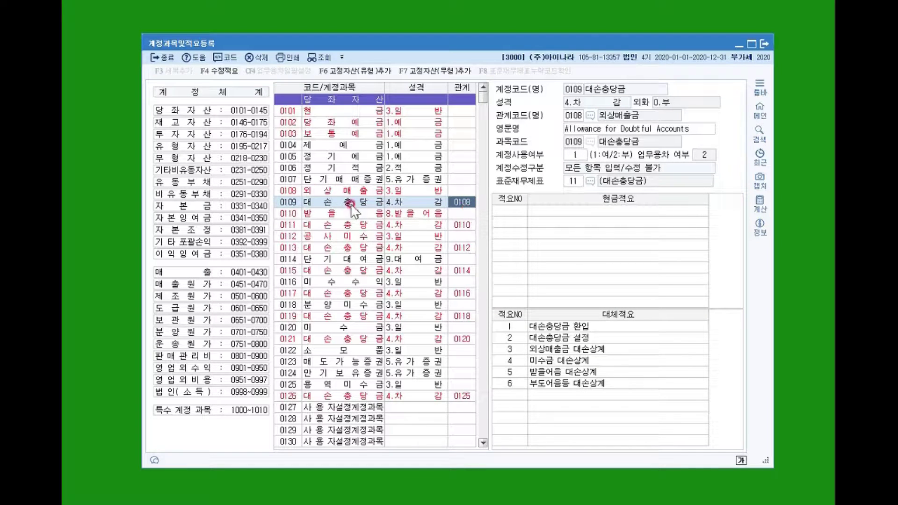
click(310, 192)
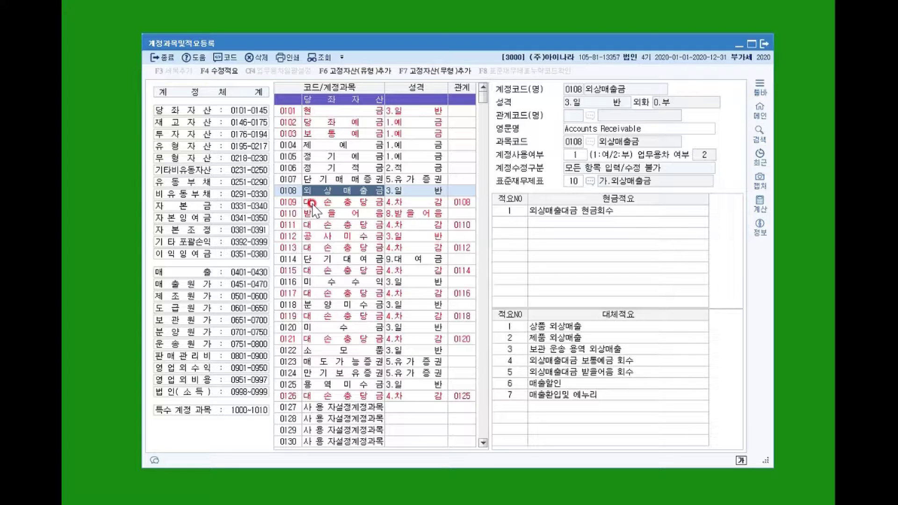
In 재고자산, view 0147 매입환출및에누리, 0146 상품, then 0149 관세환급금.
scroll(435, 328, down, 3)
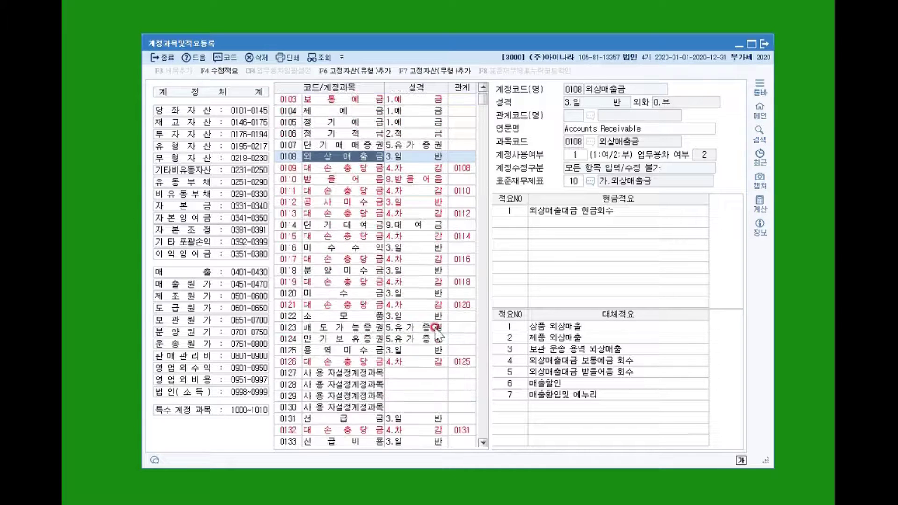
scroll(438, 342, down, 6)
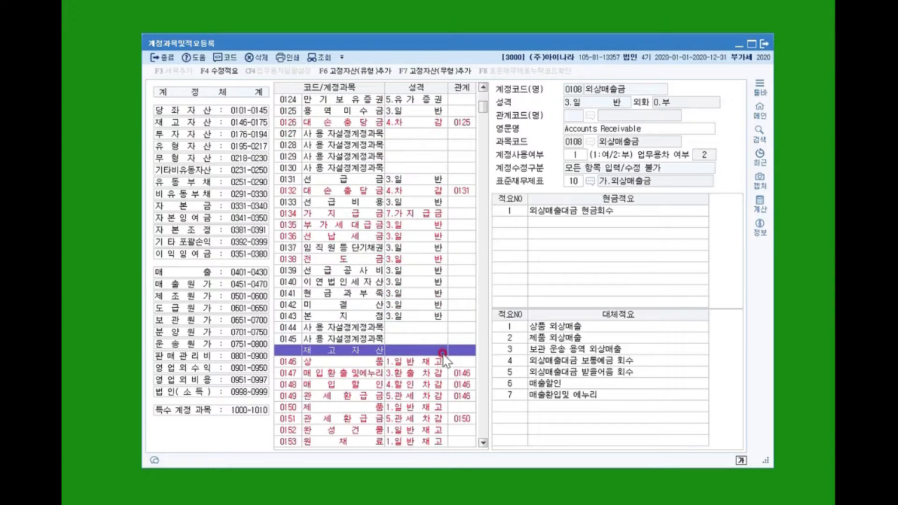
scroll(439, 359, down, 5)
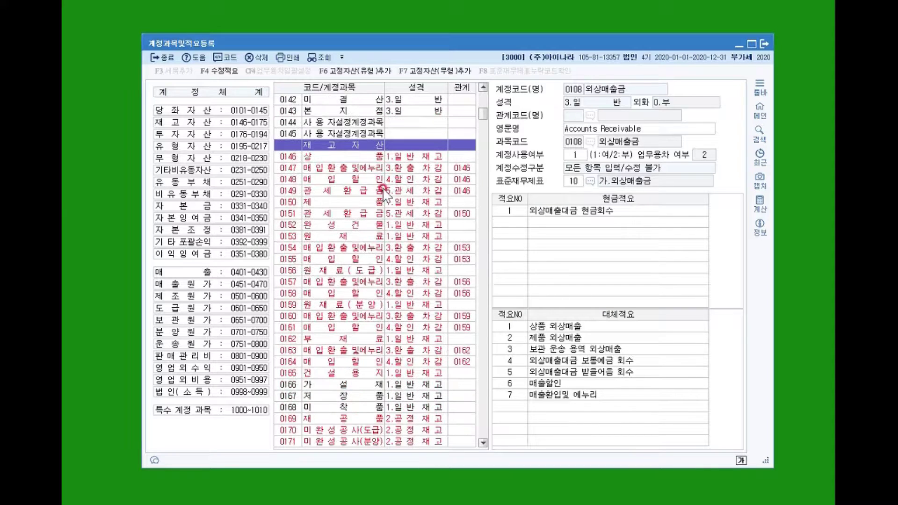
click(474, 168)
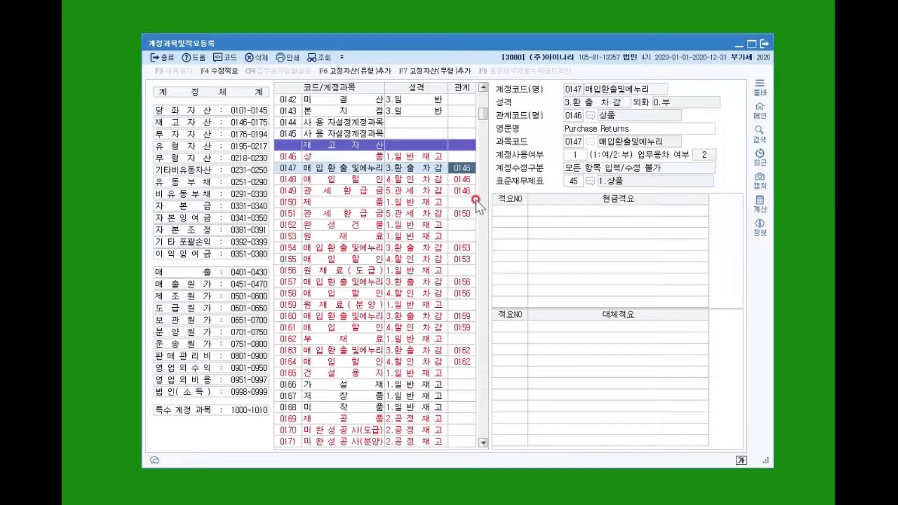
click(328, 156)
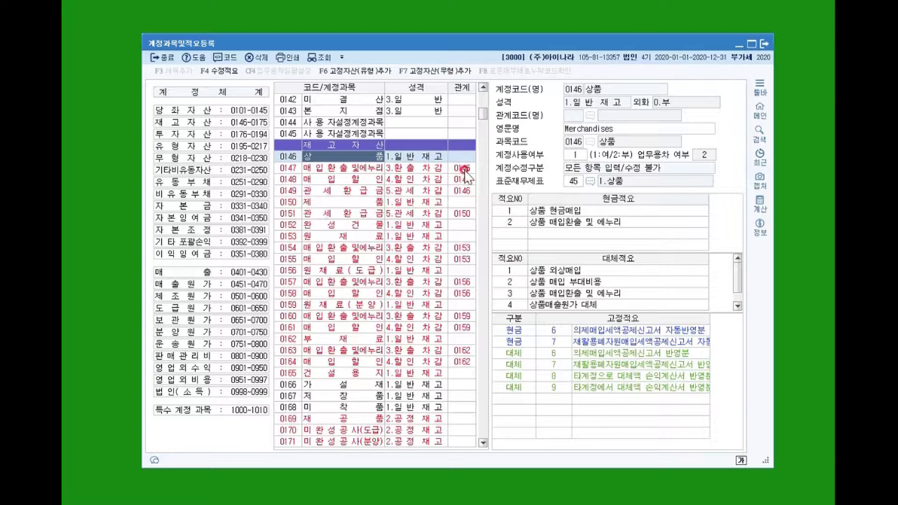
click(466, 191)
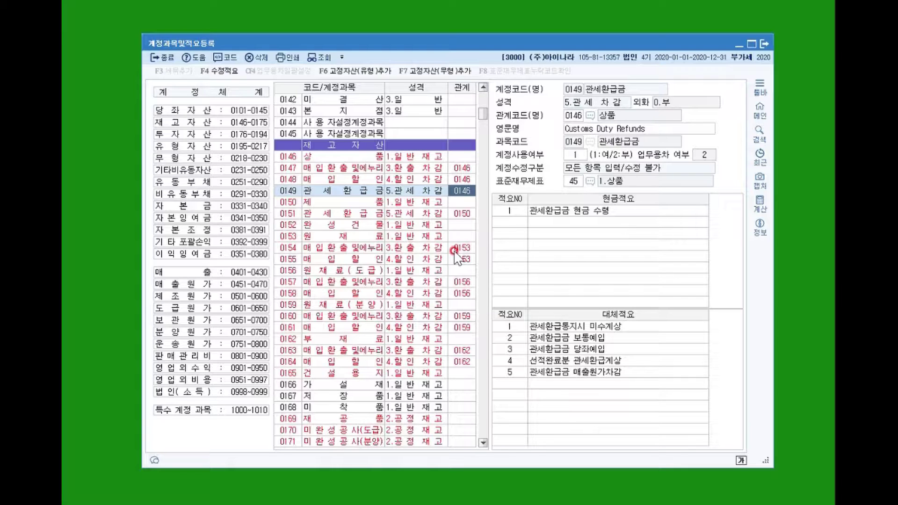
Compare 0186 퇴직연금운용자산 (linked 0329) with 0196 감가상각누계액 (linked 0195), ending on 0186.
scroll(454, 255, down, 10)
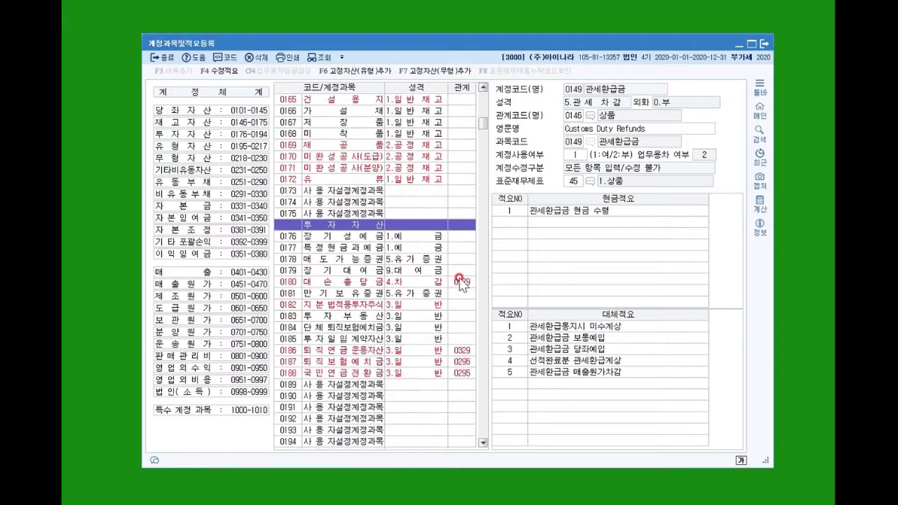
click(468, 282)
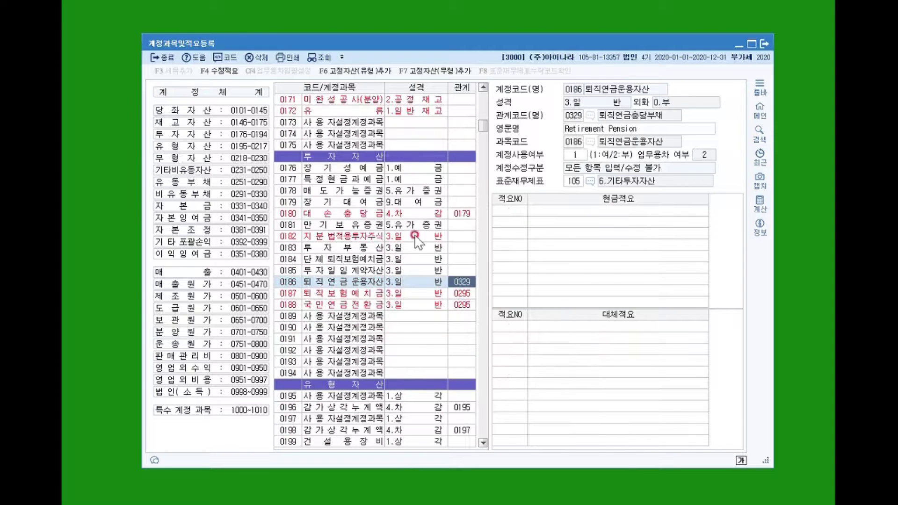
scroll(459, 321, down, 7)
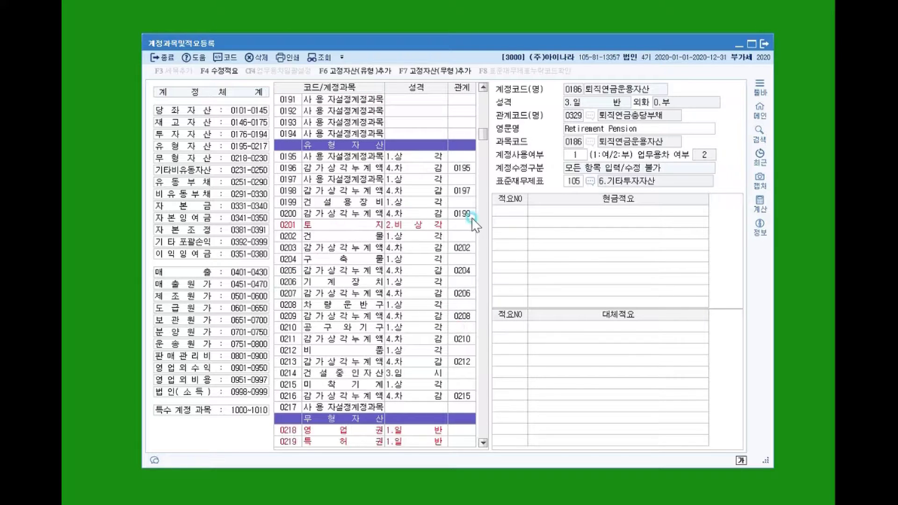
click(468, 216)
click(463, 169)
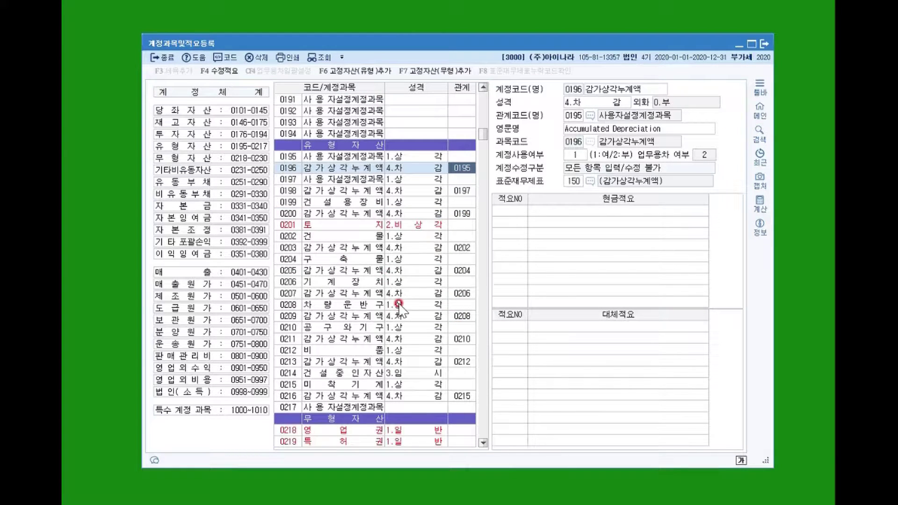
scroll(398, 304, up, 5)
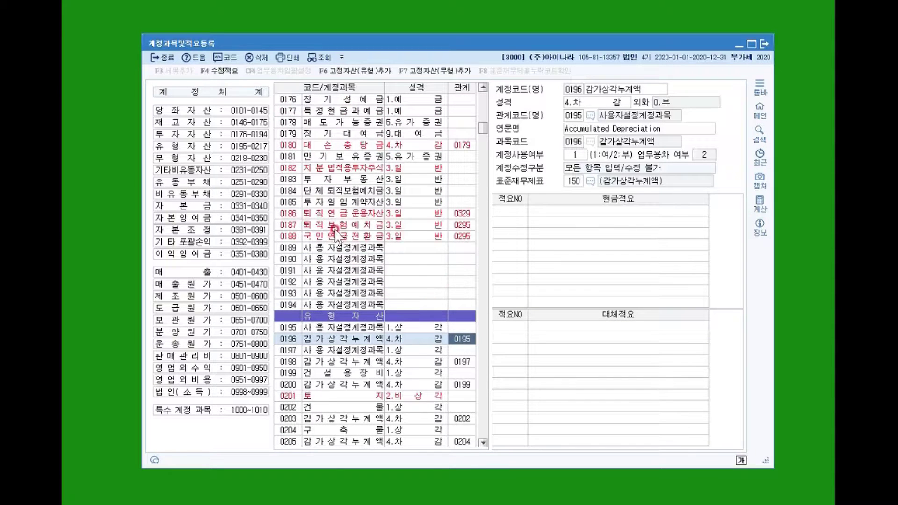
click(460, 215)
scroll(456, 297, up, 1)
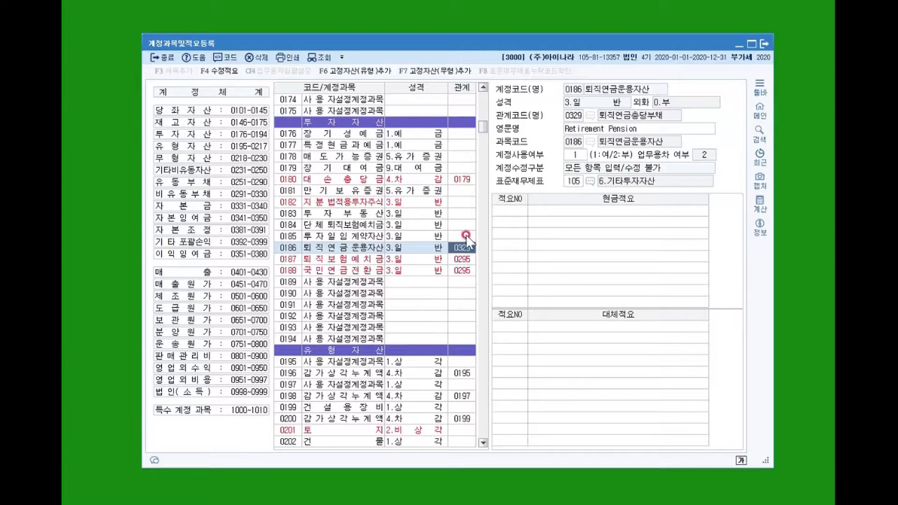
Search the account list for 329 to show 0329 퇴직연금충당부채 and its summaries.
click(310, 295)
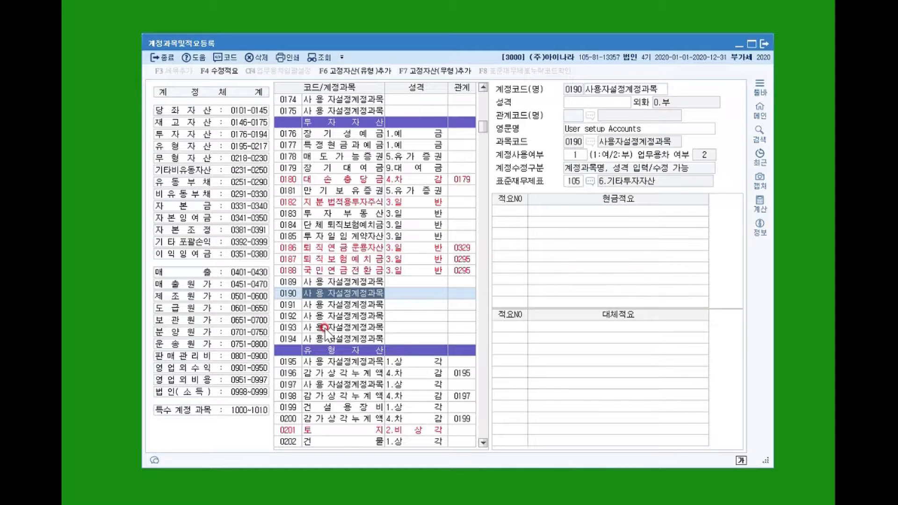
key(ctrl+f)
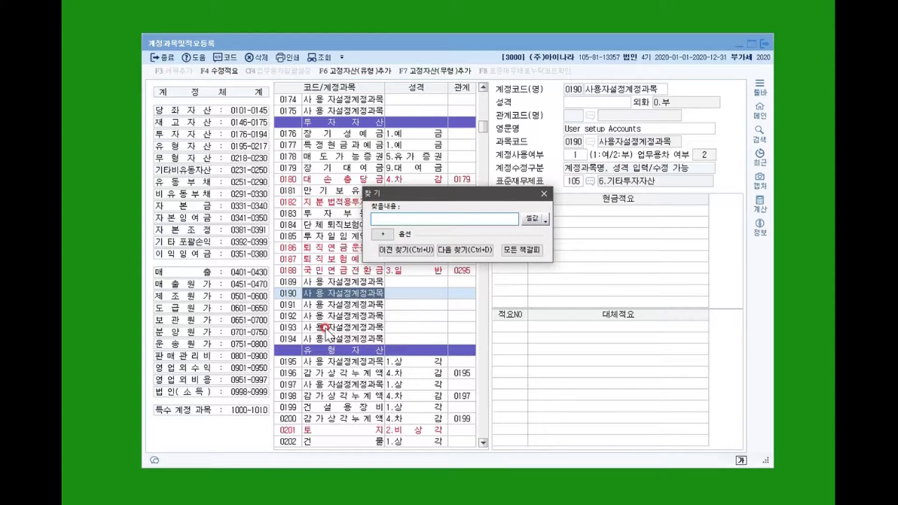
text(329)
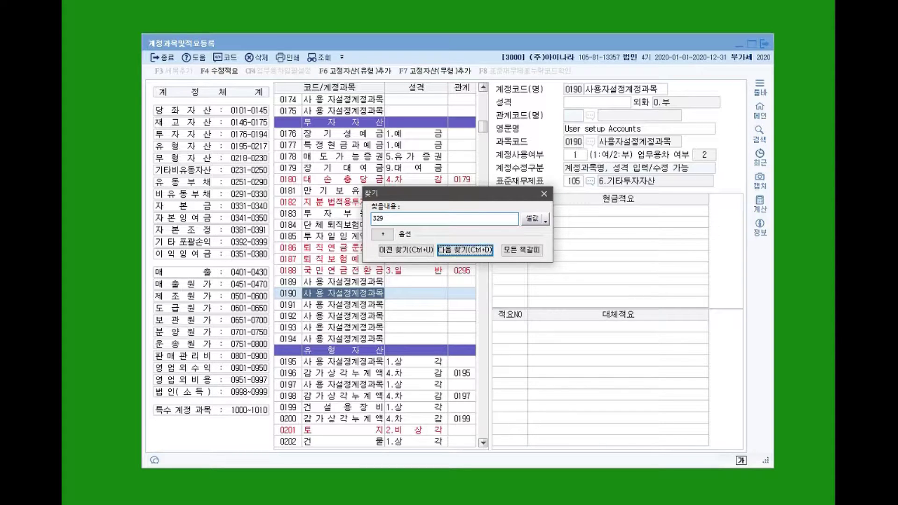
key(Return)
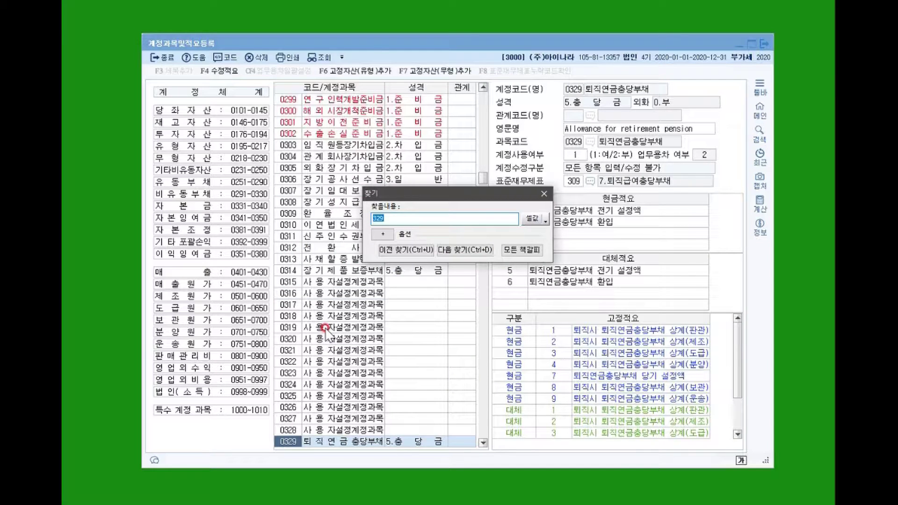
click(543, 193)
click(400, 441)
click(429, 441)
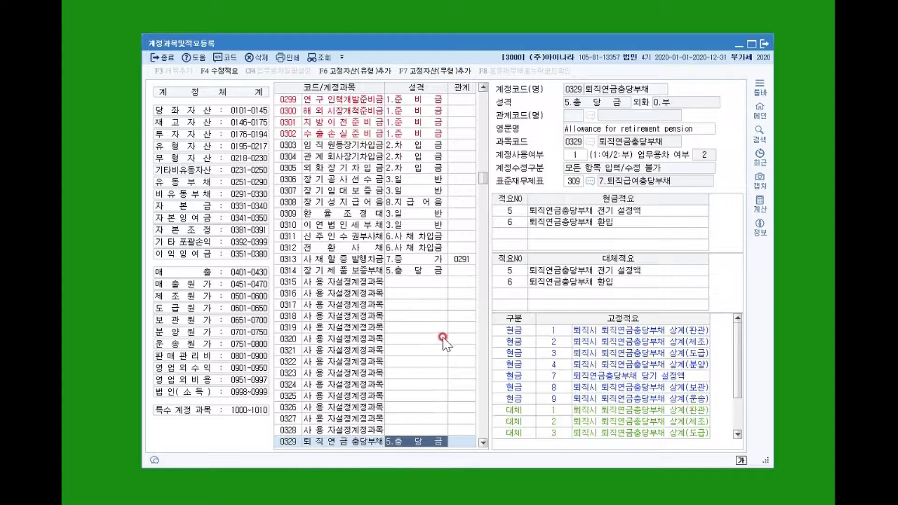
Scroll up to 투자자산 and reopen 0186 퇴직연금운용자산, linked to 0329.
scroll(402, 381, up, 1)
scroll(408, 350, up, 18)
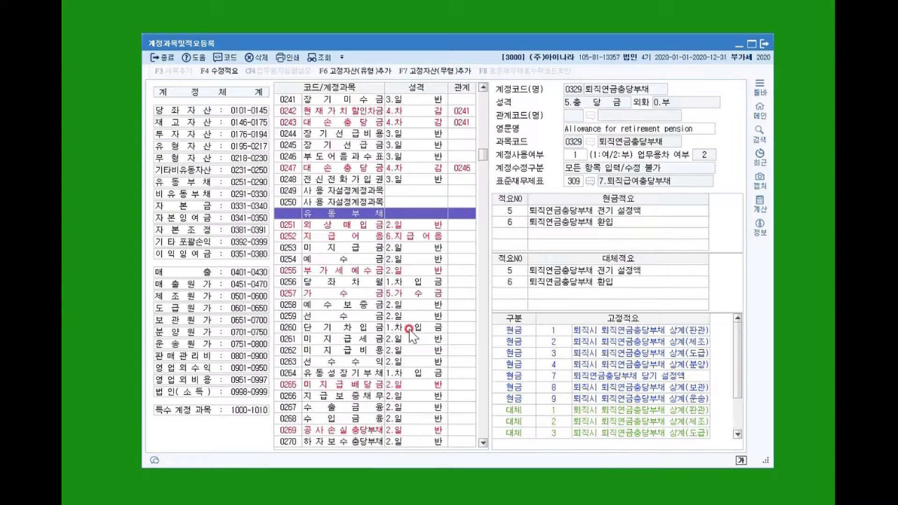
scroll(410, 330, up, 11)
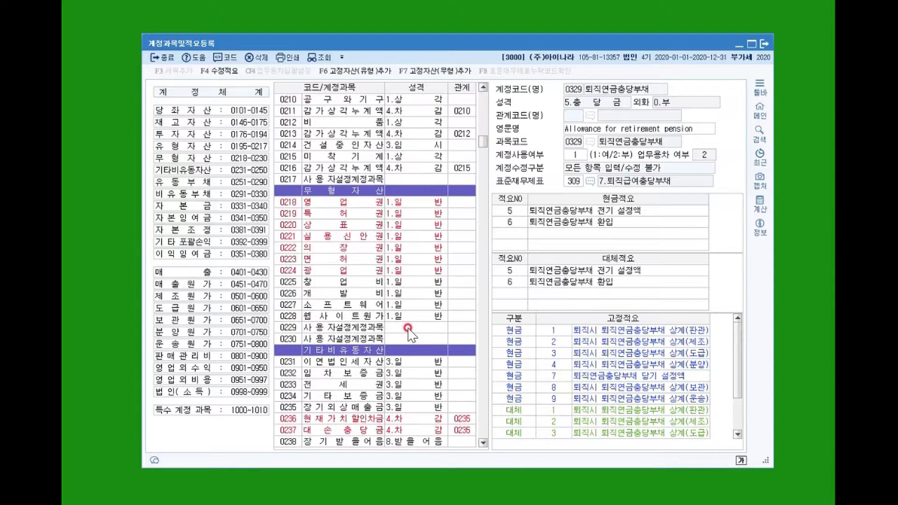
scroll(408, 330, up, 12)
click(389, 226)
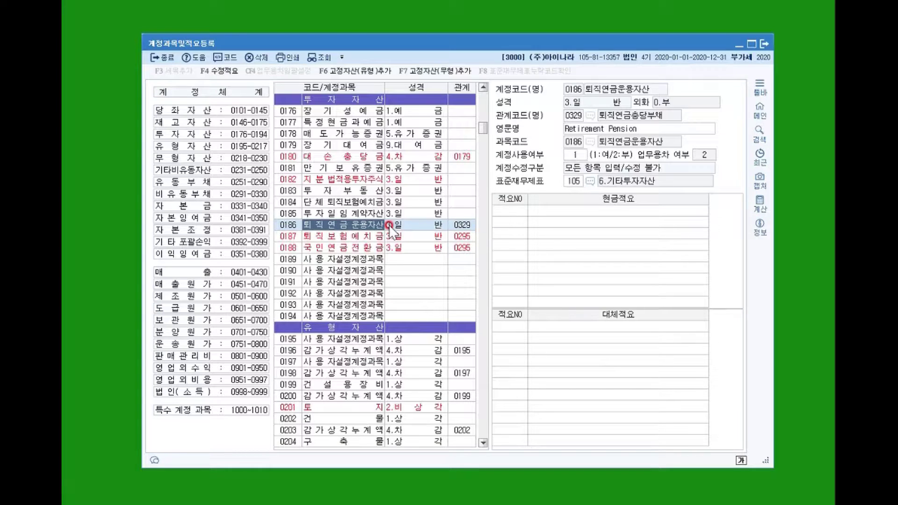
click(645, 207)
click(469, 228)
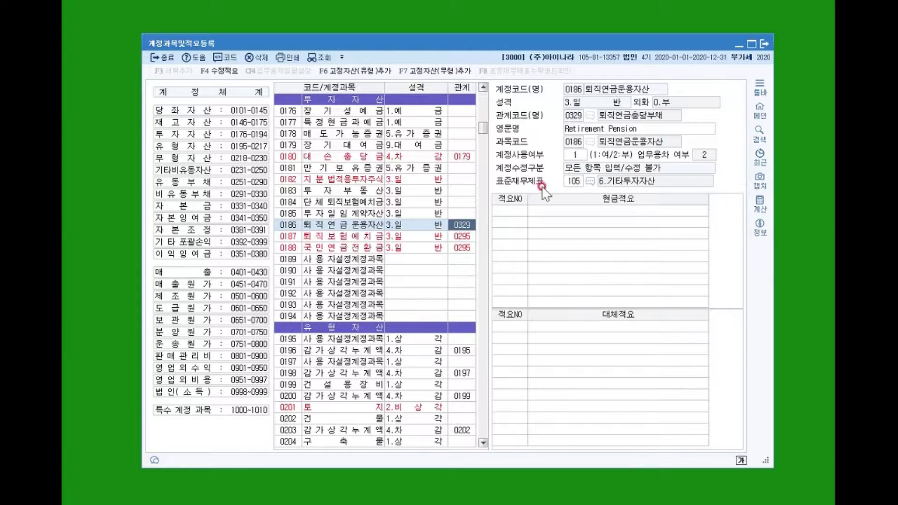
click(560, 224)
After viewing 0184 and 0170, search 108 to jump to 0108 외상매출금.
click(354, 202)
scroll(356, 182, up, 6)
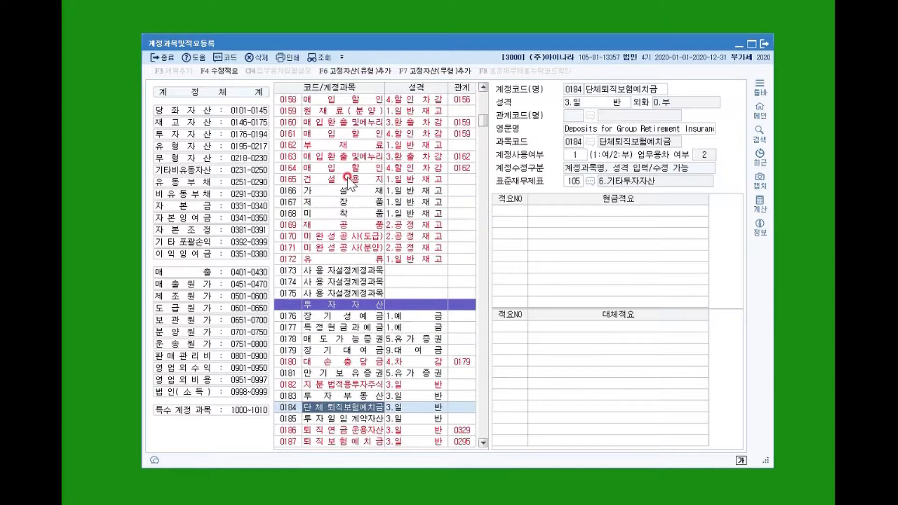
click(358, 236)
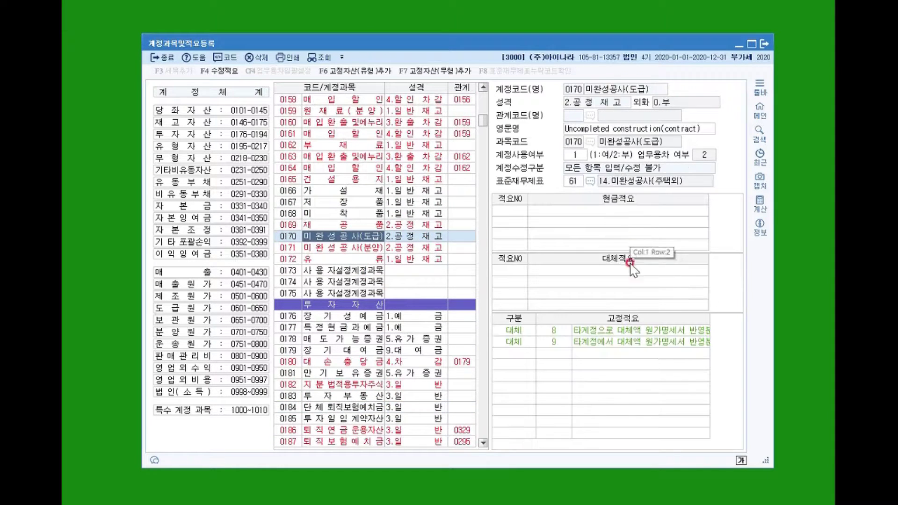
scroll(373, 189, up, 10)
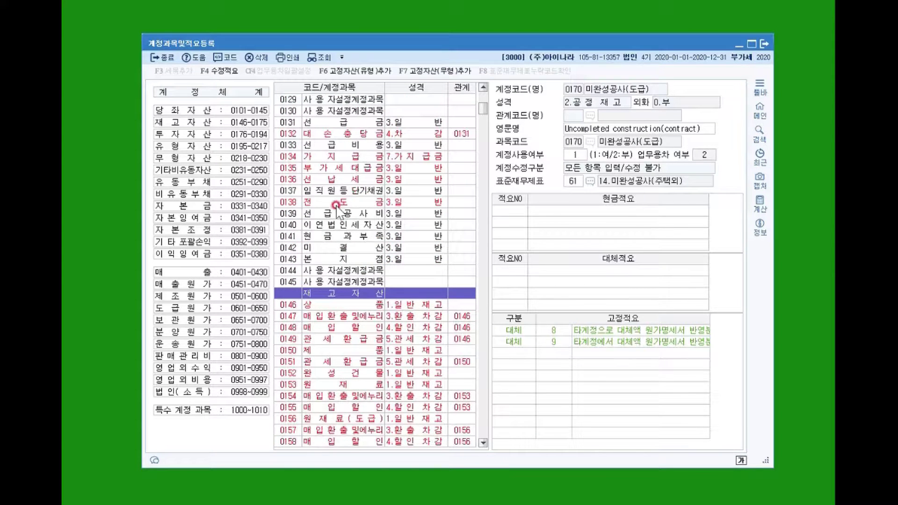
key(ctrl+f)
text(108)
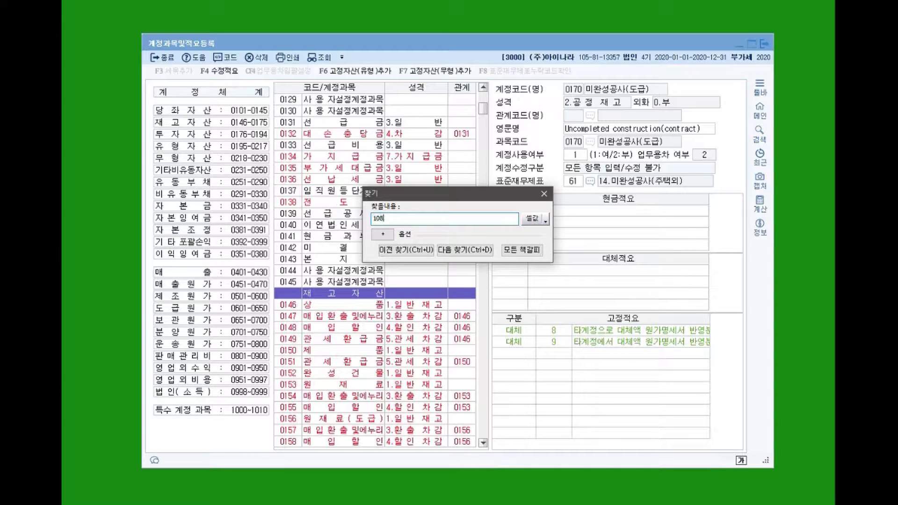
key(Tab)
key(Return)
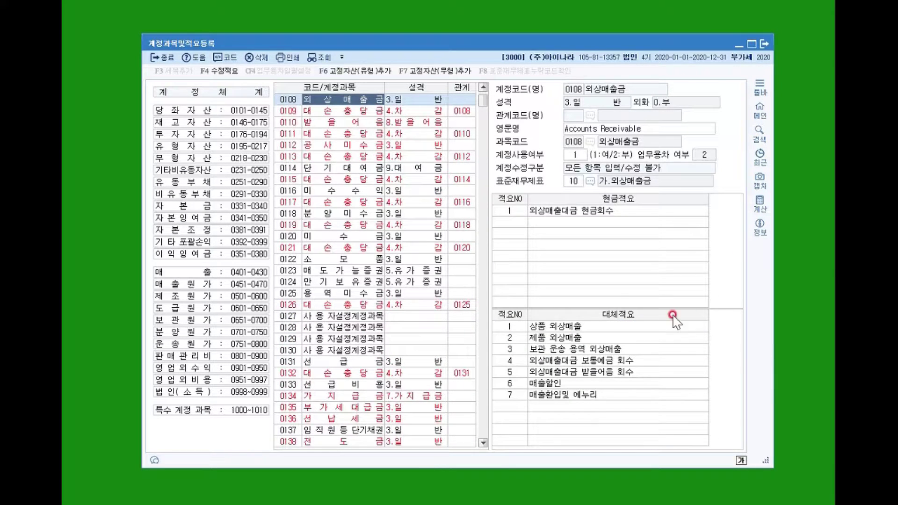
click(542, 210)
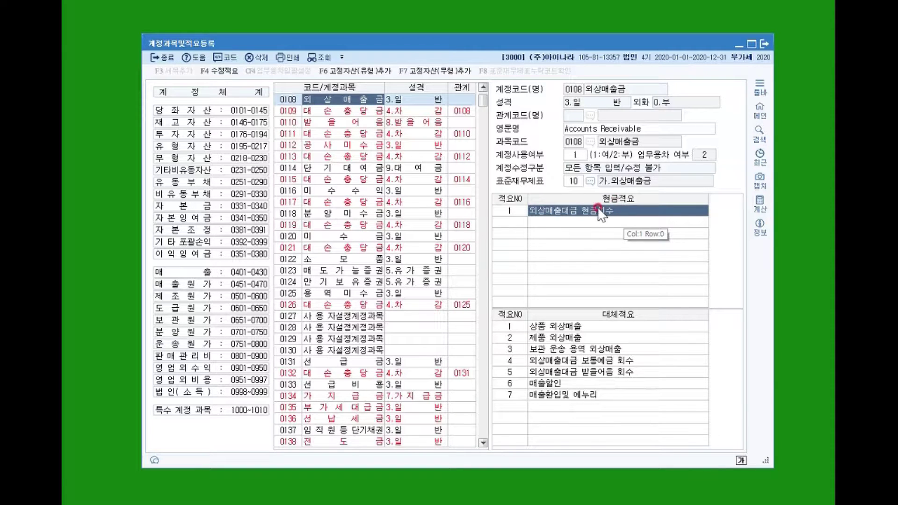
click(603, 345)
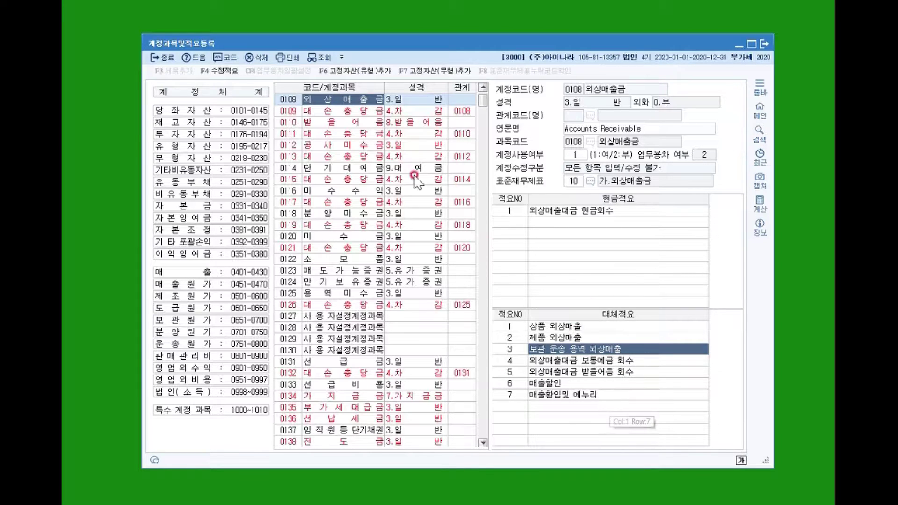
click(581, 328)
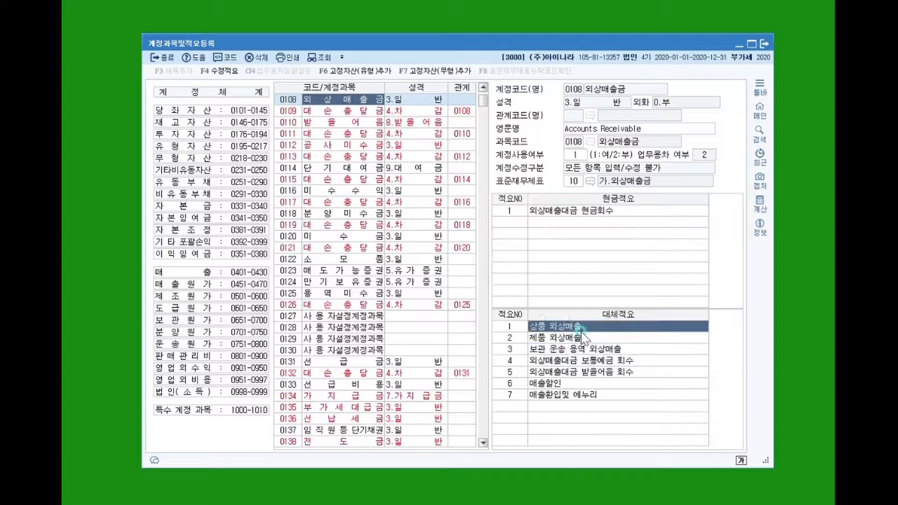
click(582, 337)
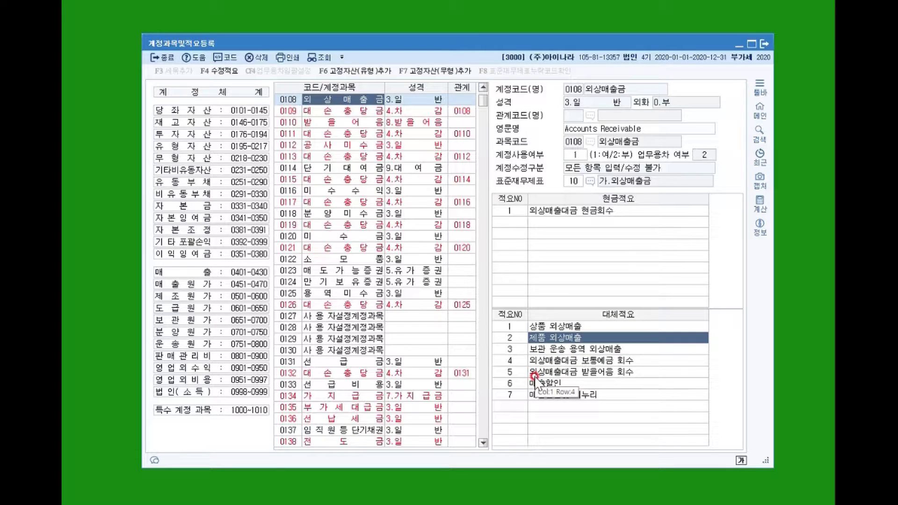
click(517, 223)
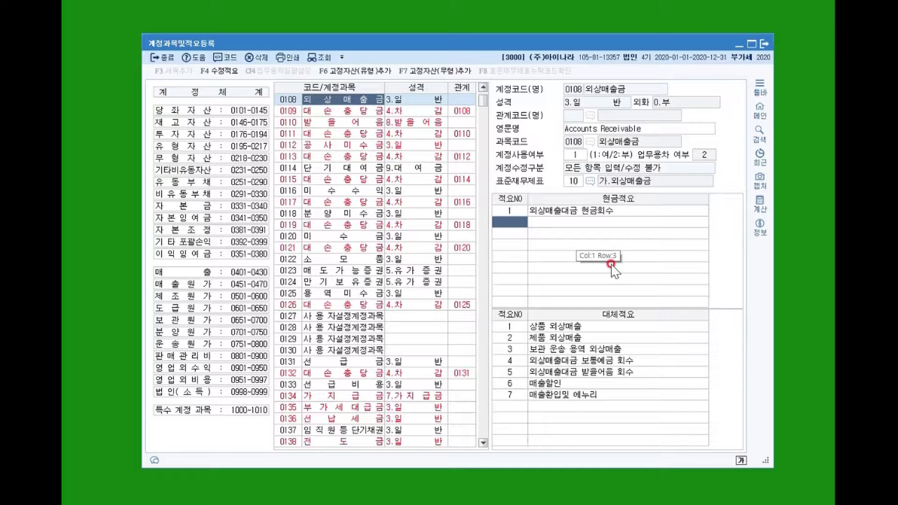
scroll(351, 362, down, 5)
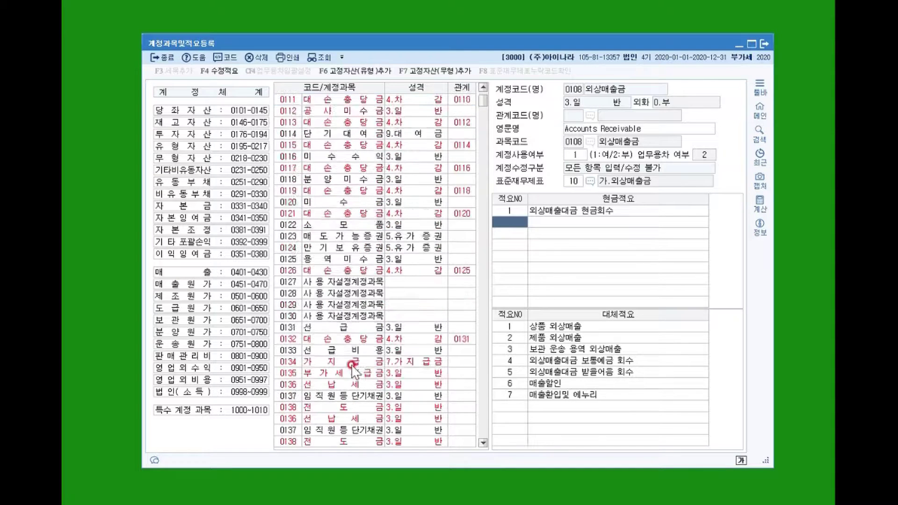
click(346, 375)
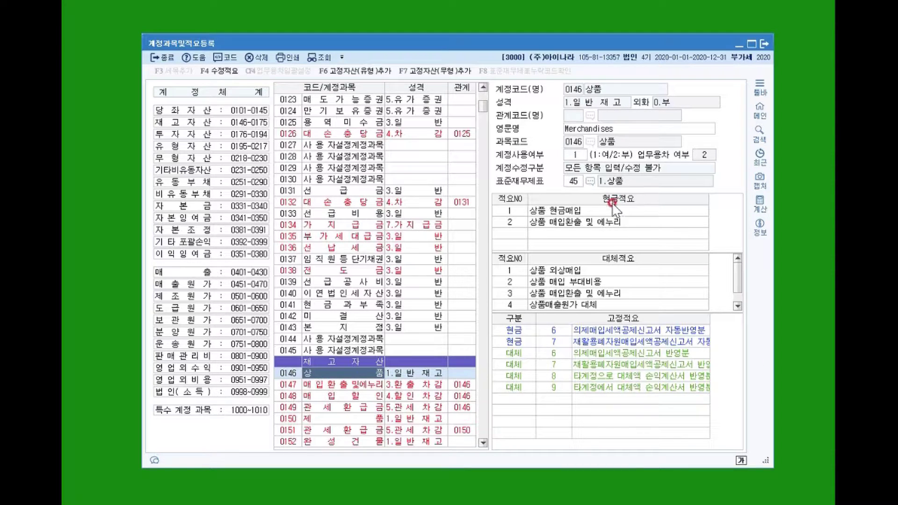
click(605, 223)
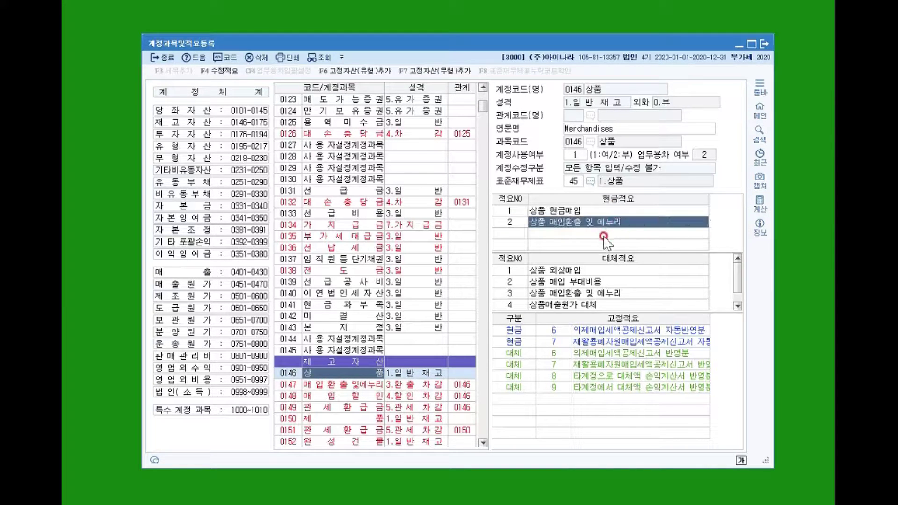
click(739, 285)
drag(738, 285, 737, 264)
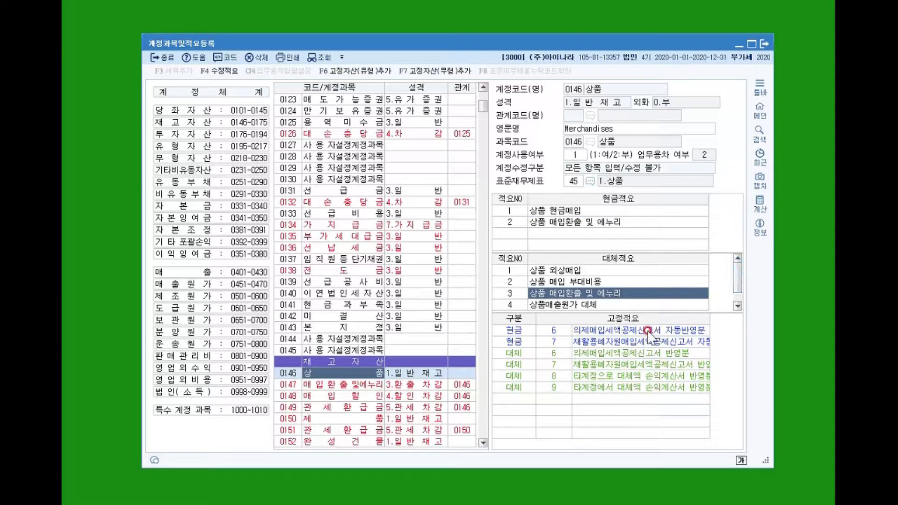
click(534, 330)
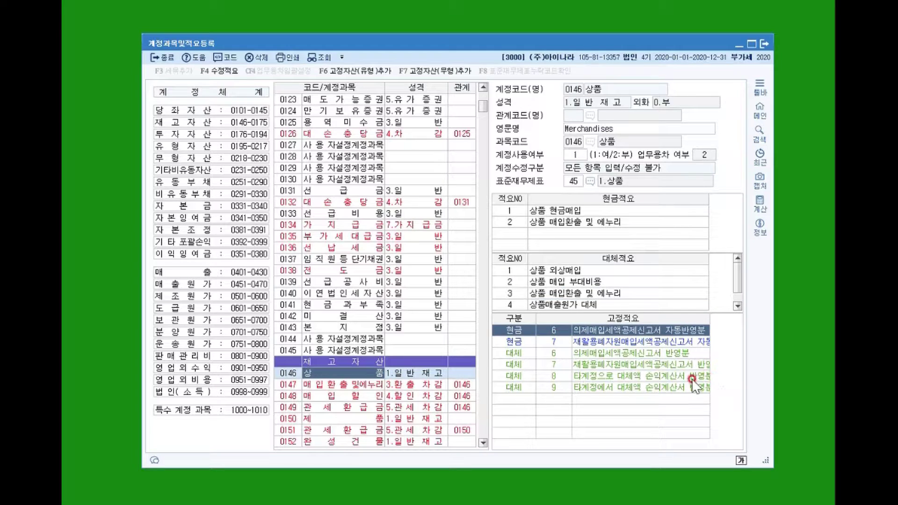
click(557, 342)
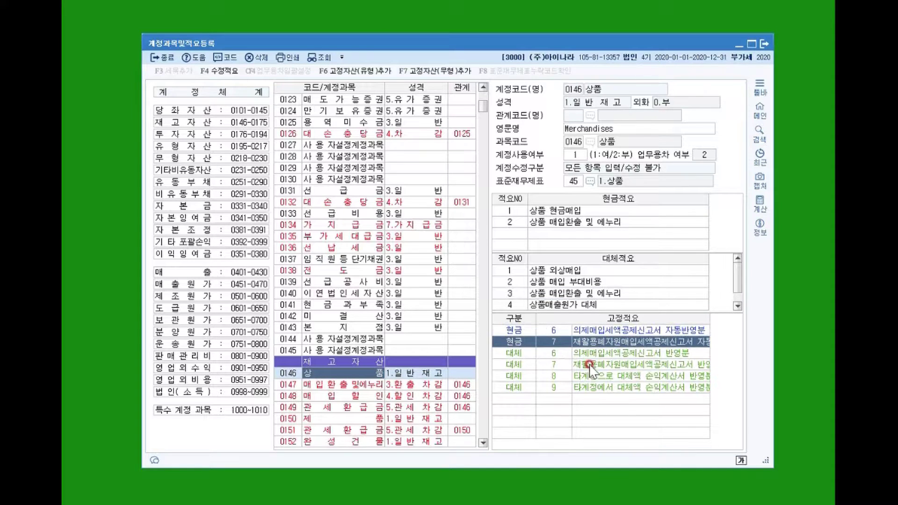
click(554, 353)
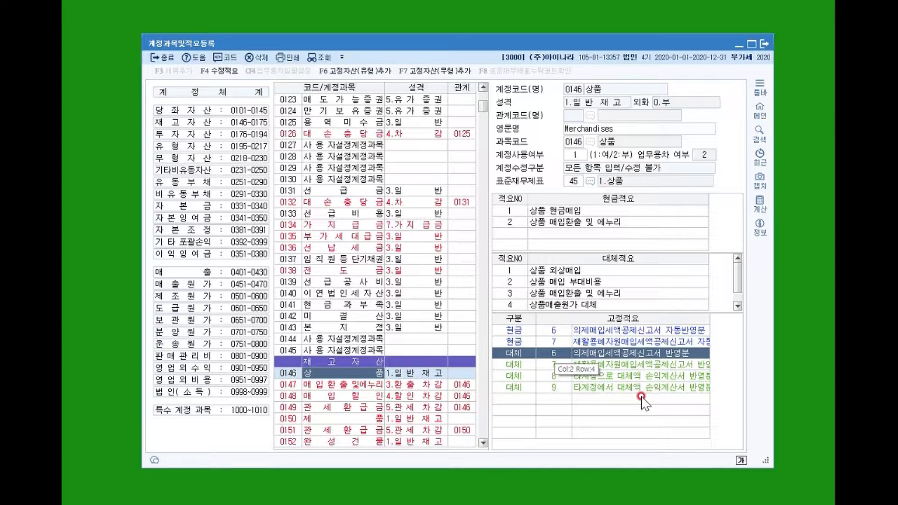
click(558, 330)
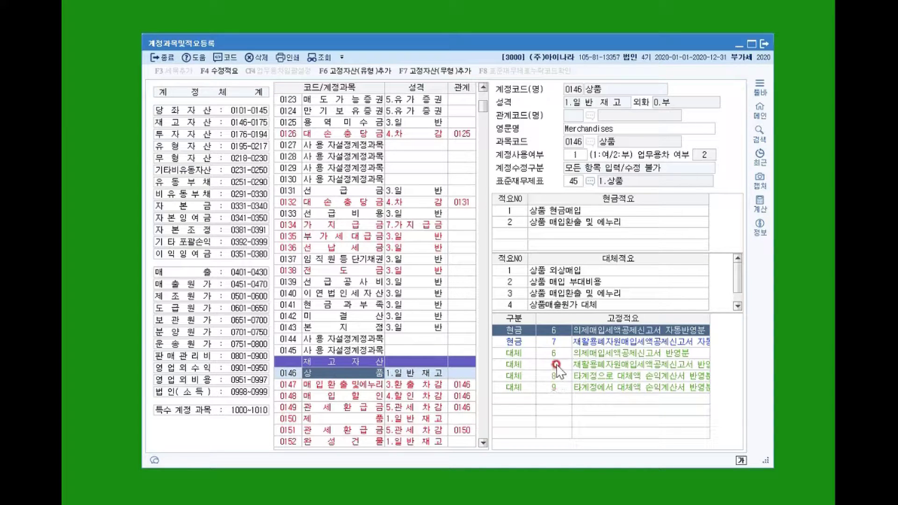
click(553, 342)
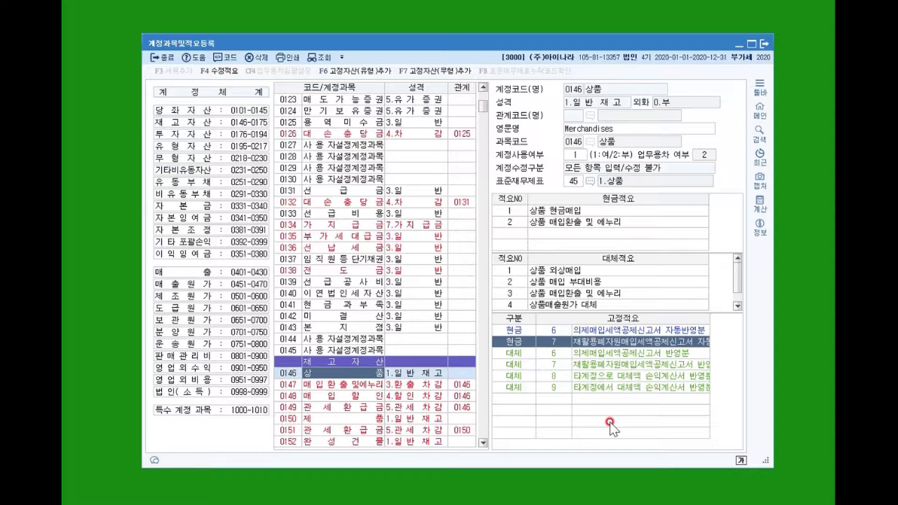
click(595, 375)
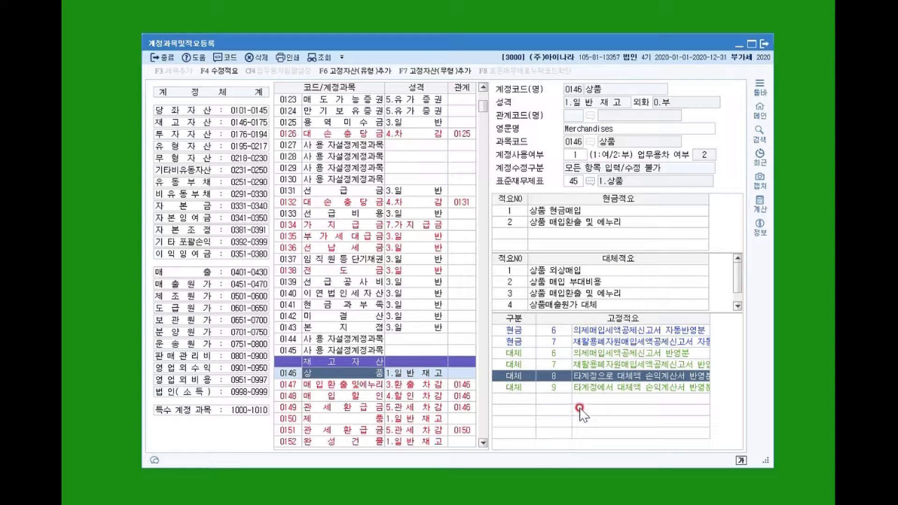
click(608, 387)
click(605, 374)
click(608, 388)
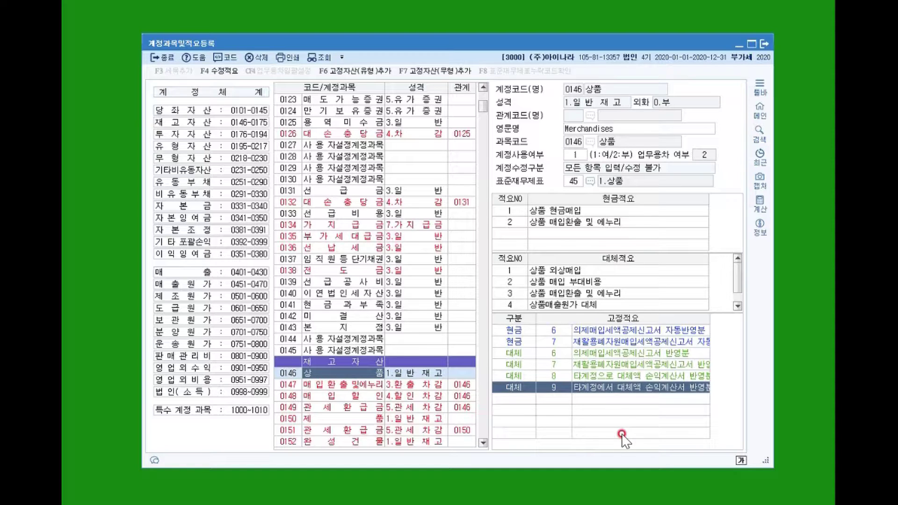
click(568, 375)
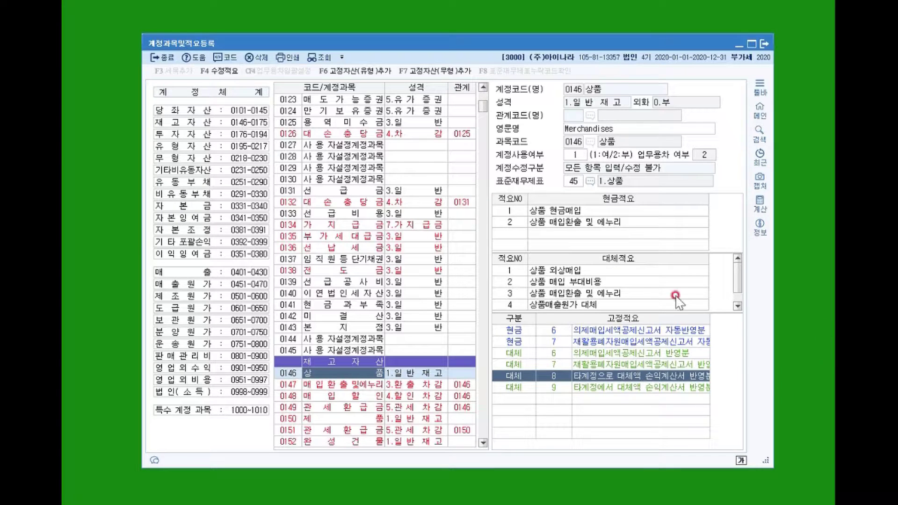
click(557, 222)
click(554, 283)
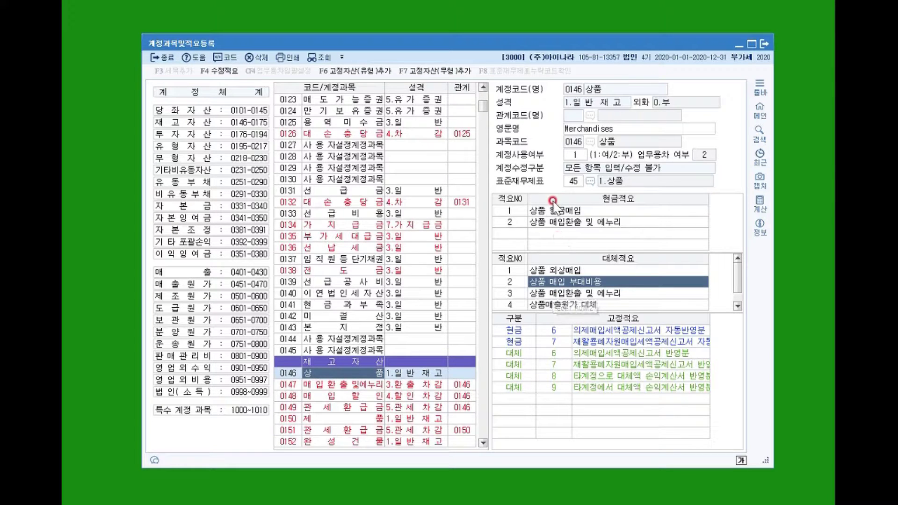
click(554, 365)
click(555, 387)
click(555, 375)
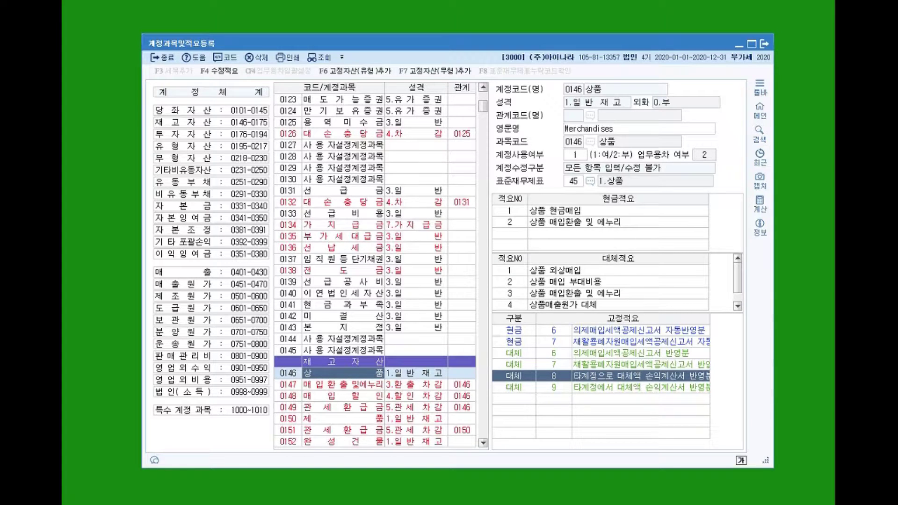
Search for account code 853 to jump to user-defined account 0853.
click(310, 193)
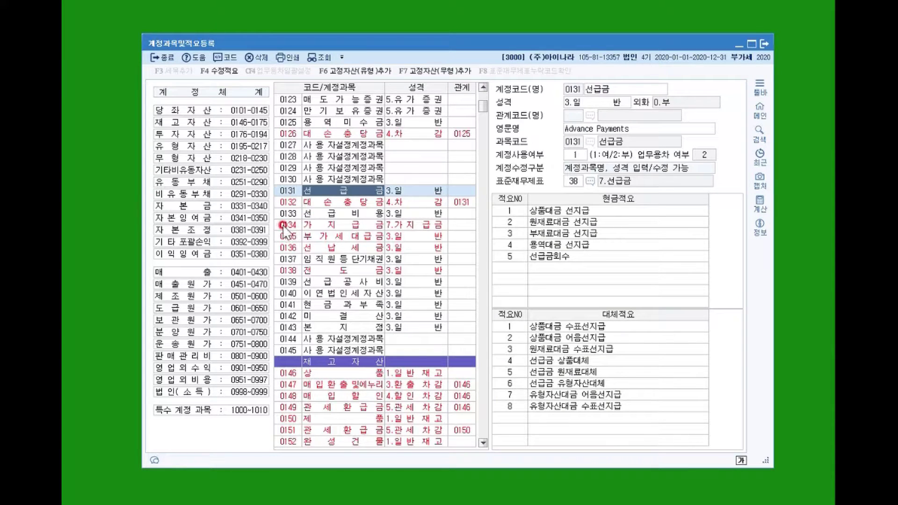
key(ctrl+f)
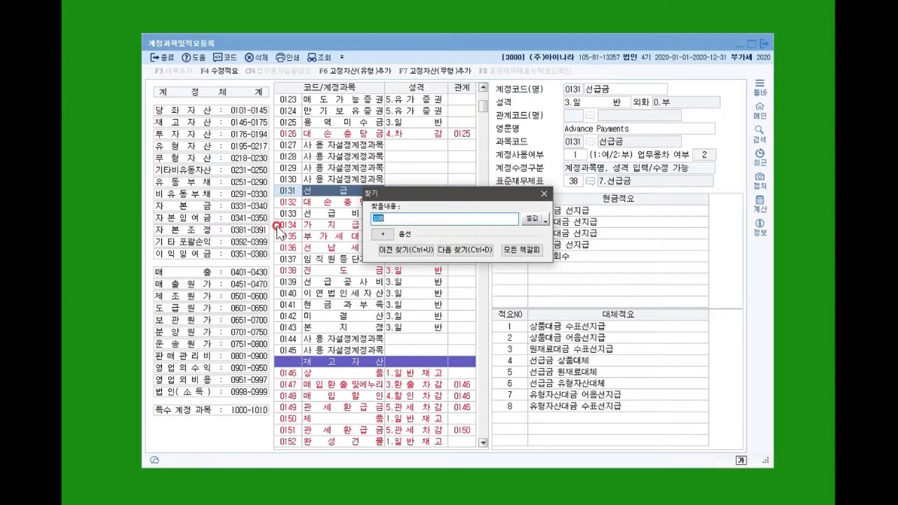
text(853)
key(Return)
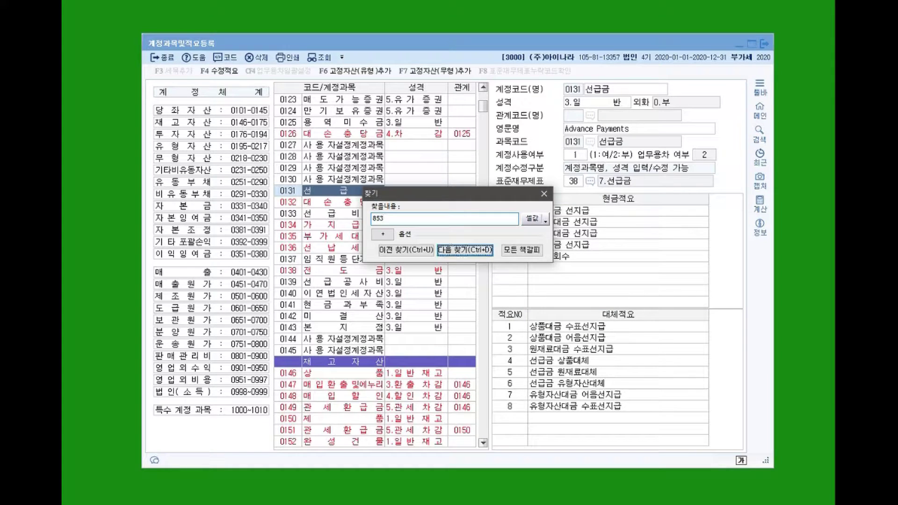
key(Return)
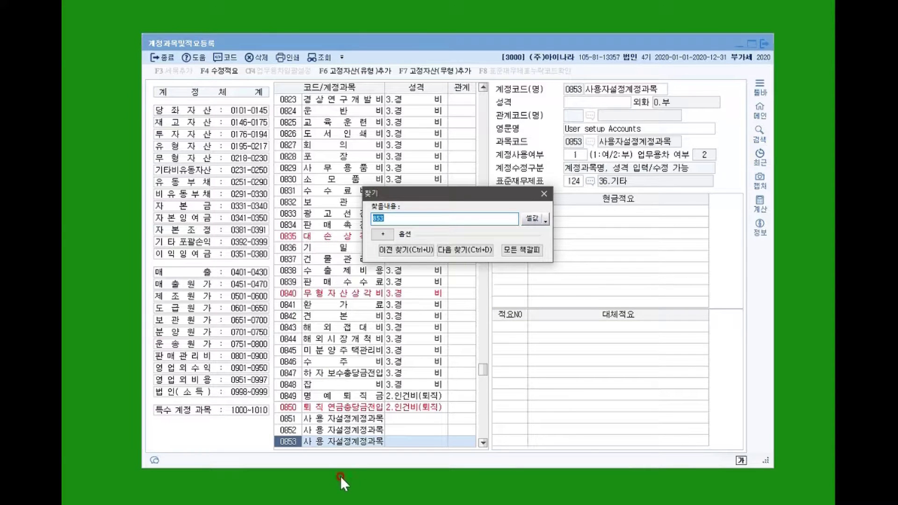
scroll(313, 423, down, 1)
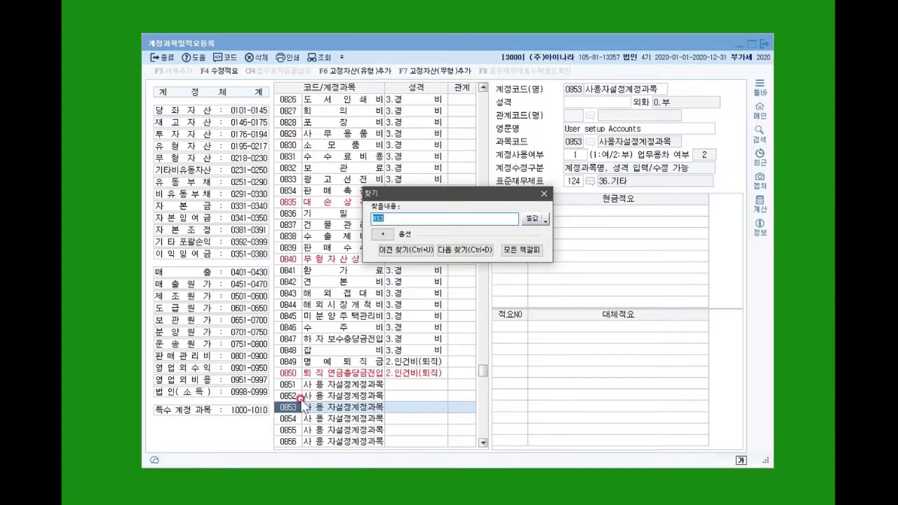
scroll(371, 363, down, 8)
scroll(370, 358, down, 1)
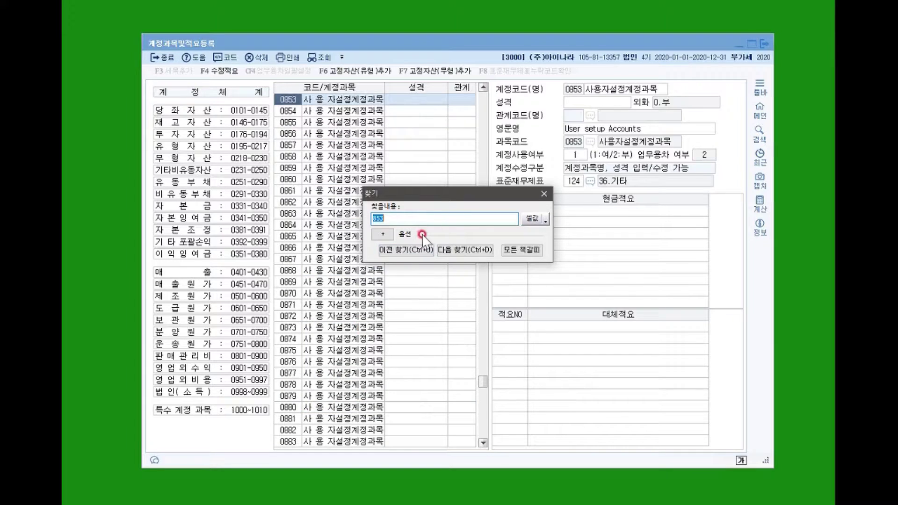
click(544, 195)
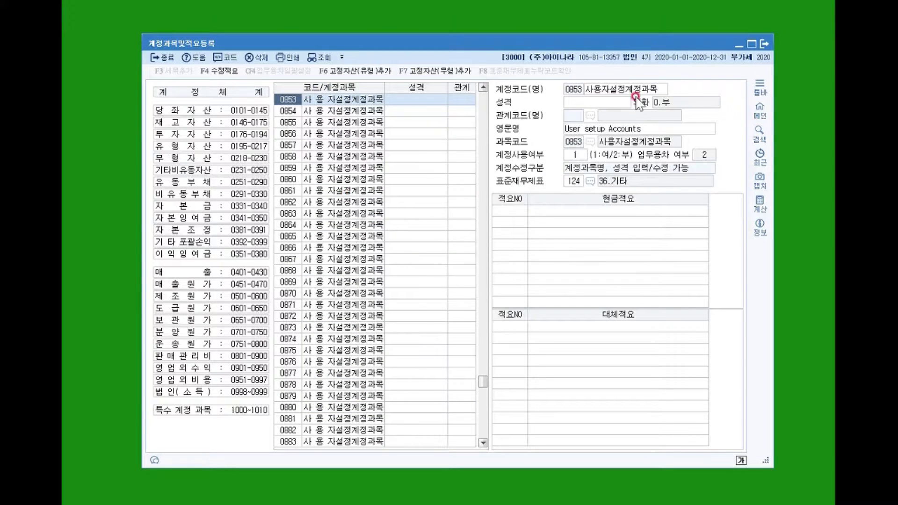
Erase the old name 사용자설정계정과목 from account 0853's name field.
click(670, 93)
click(651, 84)
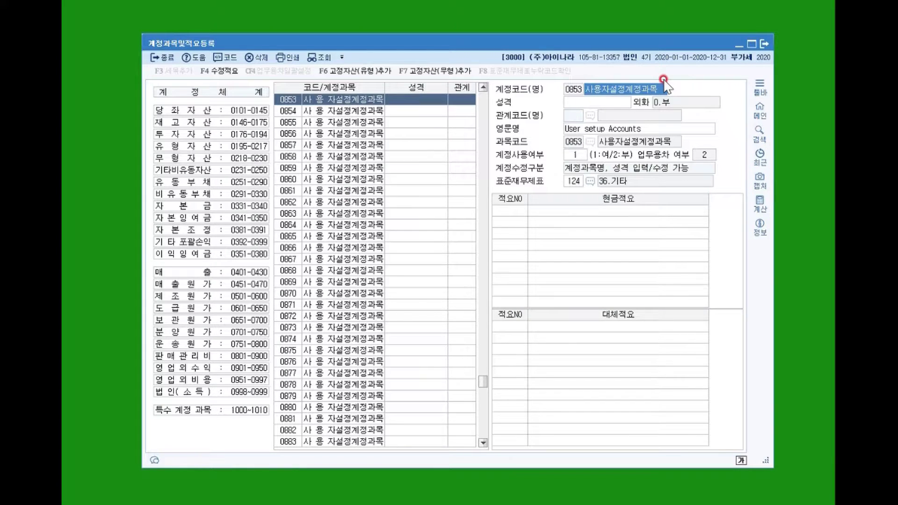
key(BackSpace)
key(BackSpace)
key(BackSpace)
key(BackSpace)
key(BackSpace)
key(BackSpace)
key(BackSpace)
key(BackSpace)
key(BackSpace)
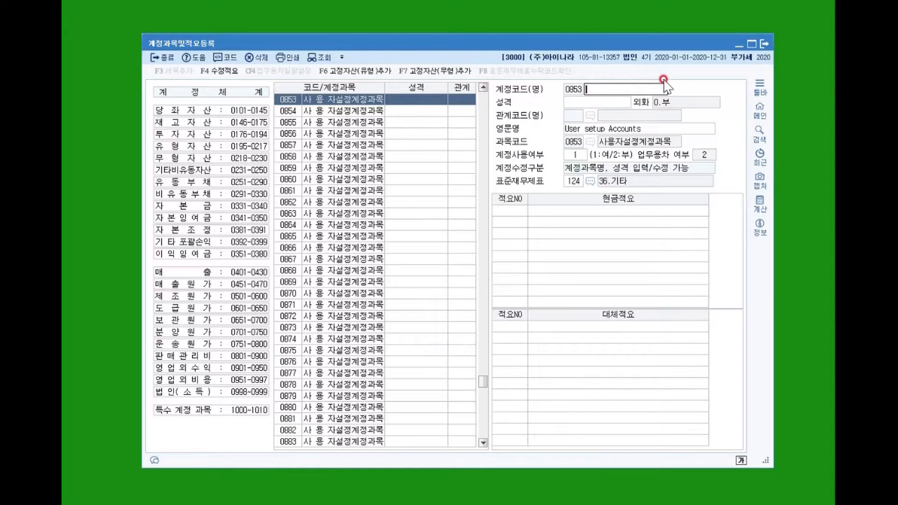
Name account 0853 차량리스료.
text(차량리스료)
key(Return)
click(664, 81)
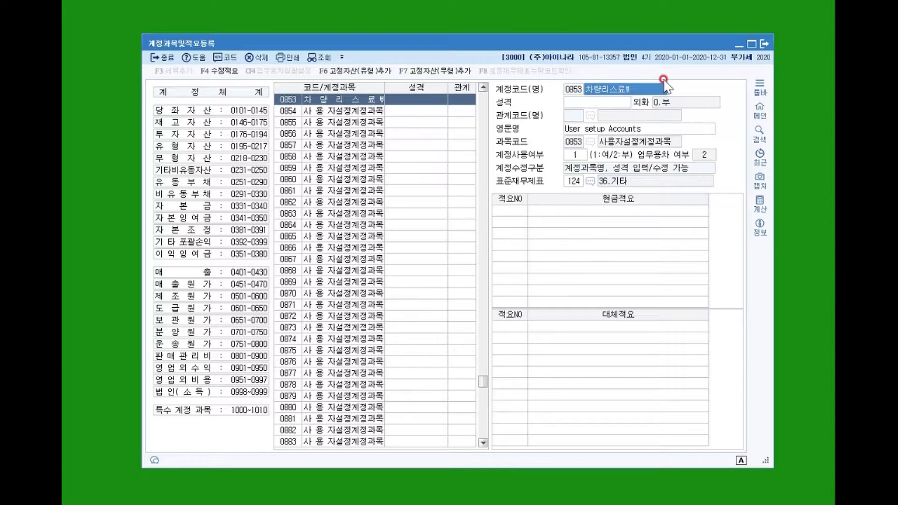
Set the 차량리스료 account's nature to 3.경비.
click(647, 90)
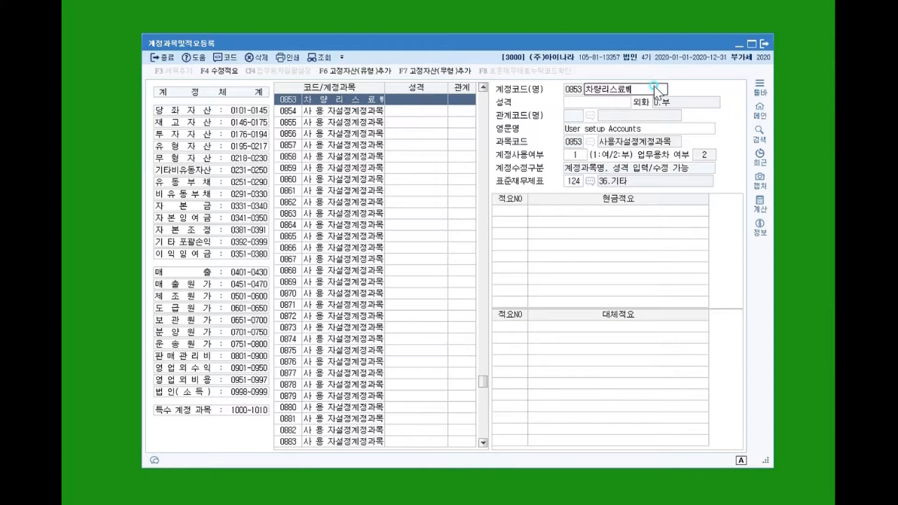
click(605, 103)
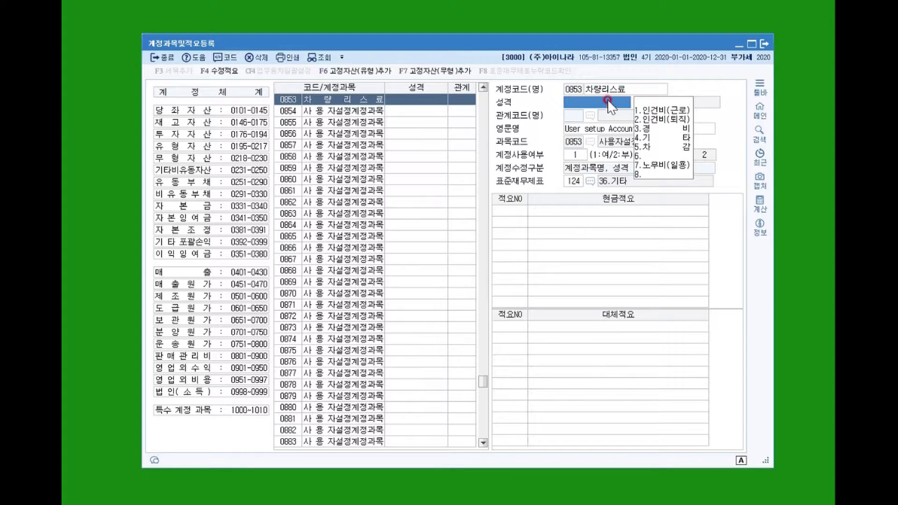
click(664, 128)
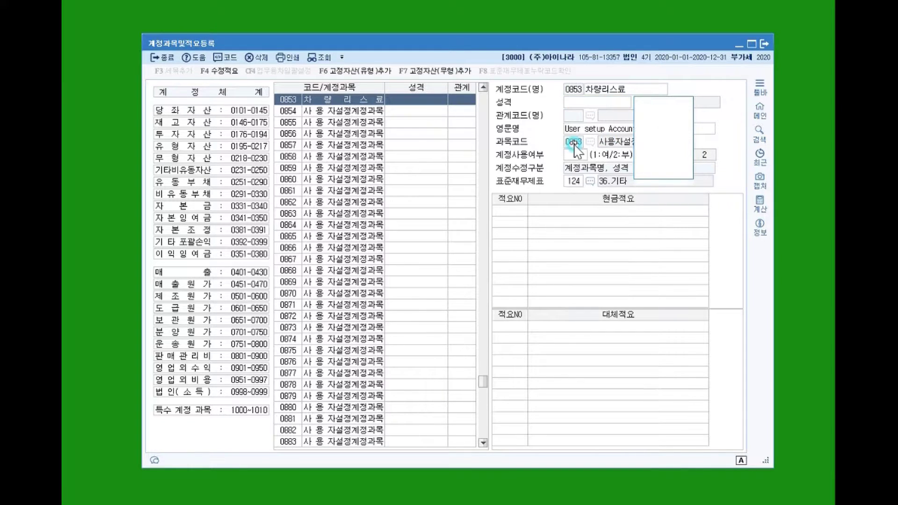
click(600, 138)
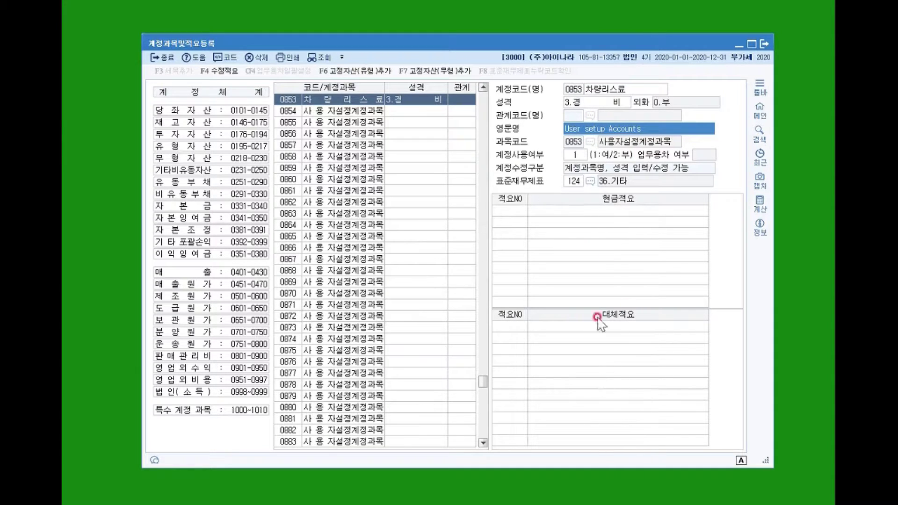
click(521, 210)
Add cash summary 1 '업무용승용차 리스료' to account 0853 차량리스료.
text(1)
key(Return)
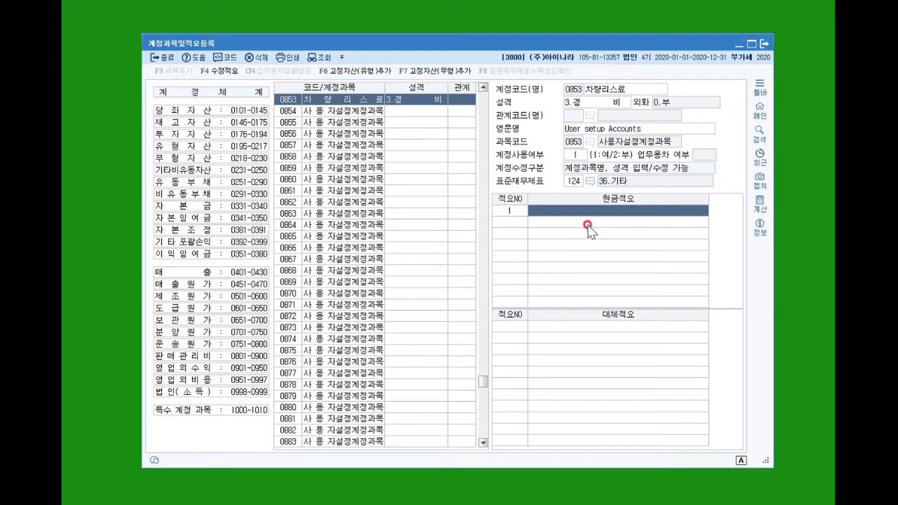
text(어)
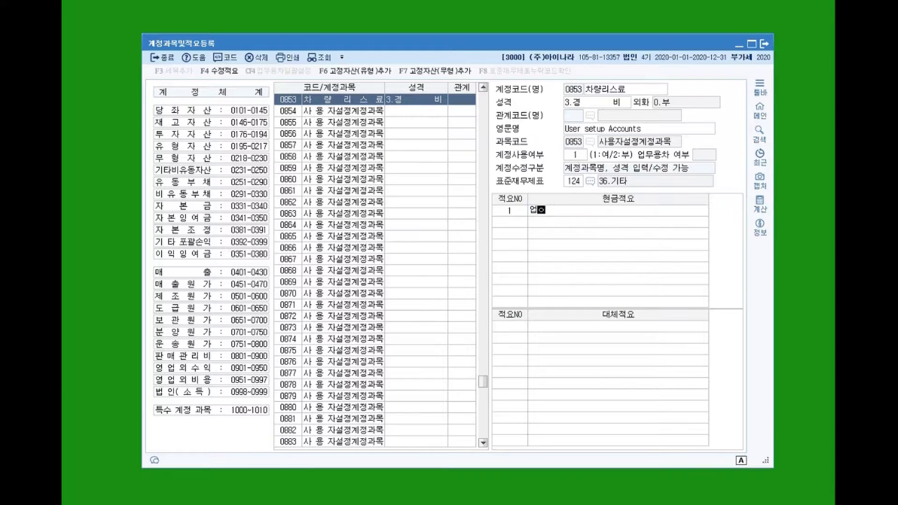
text(ㅂ무용승용ㅊㅏ 리스료)
click(588, 225)
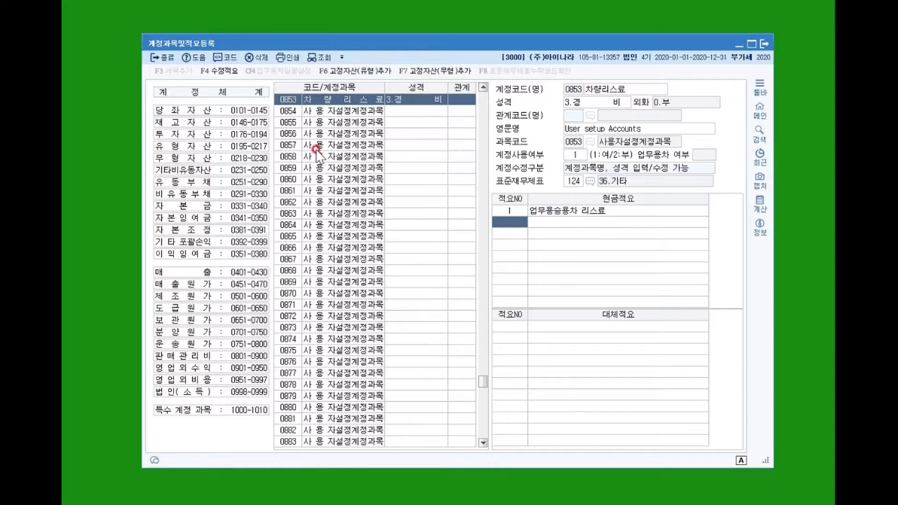
click(317, 149)
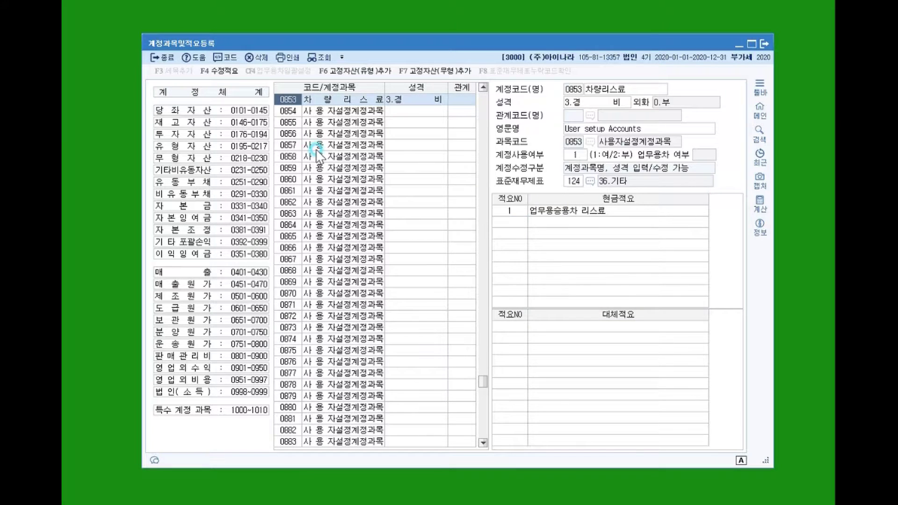
Search for account code 138 and select the 0138 전도금 row.
key(ctrl+f)
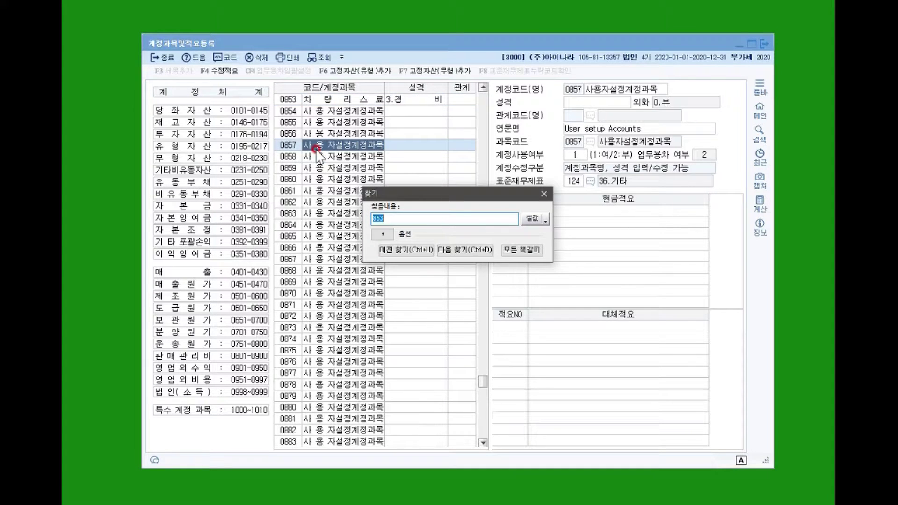
text(138)
key(Return)
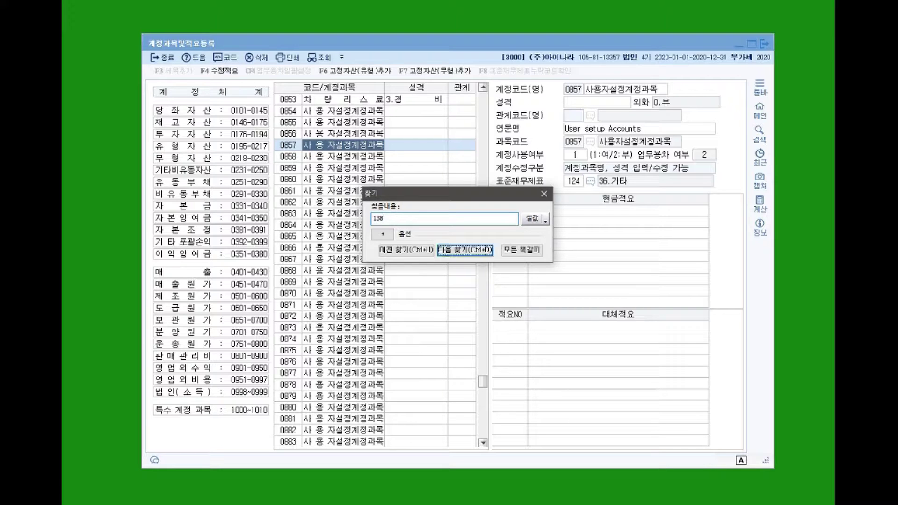
key(Return)
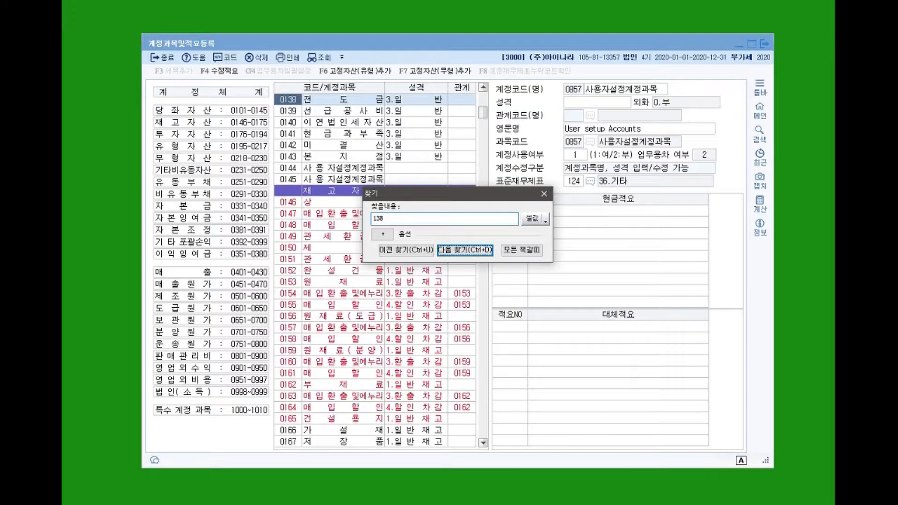
key(Escape)
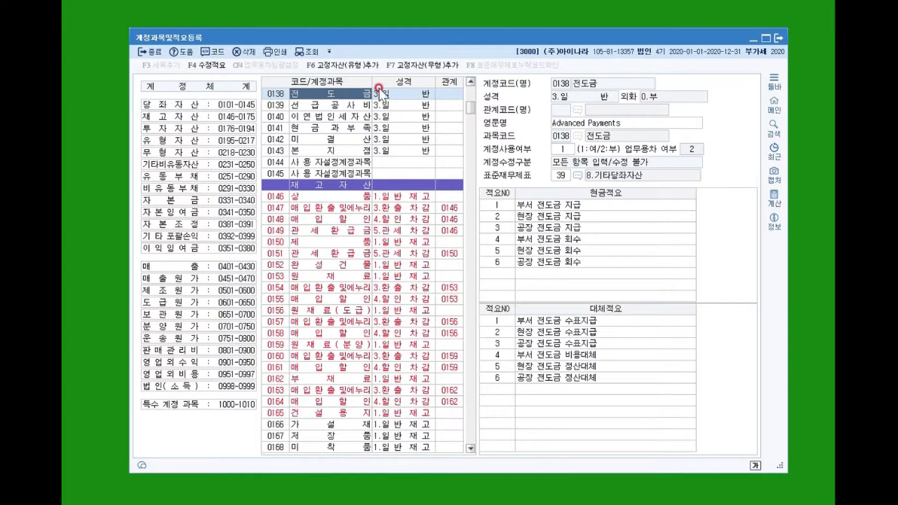
click(345, 117)
click(330, 94)
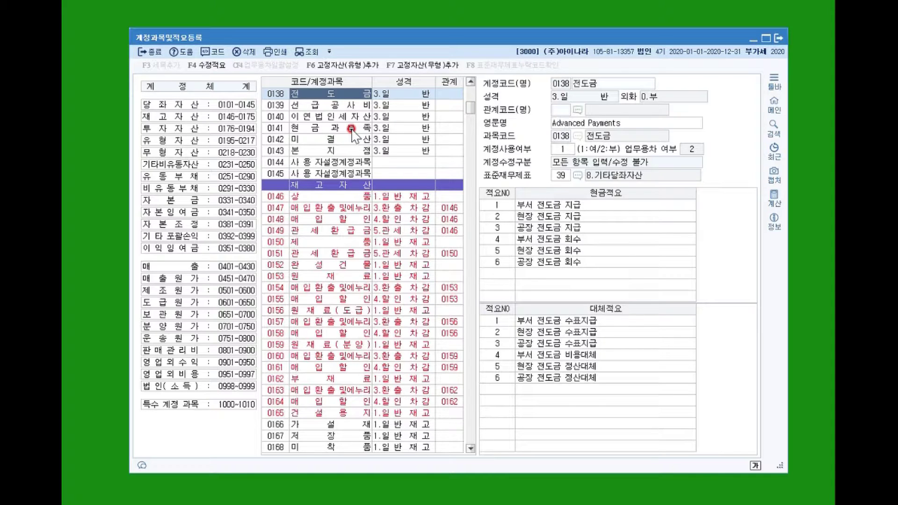
Rename account 0138 to 소액현금 with English name 'Petty Cash', then select account 0141 현금과부족.
click(592, 84)
text(소)
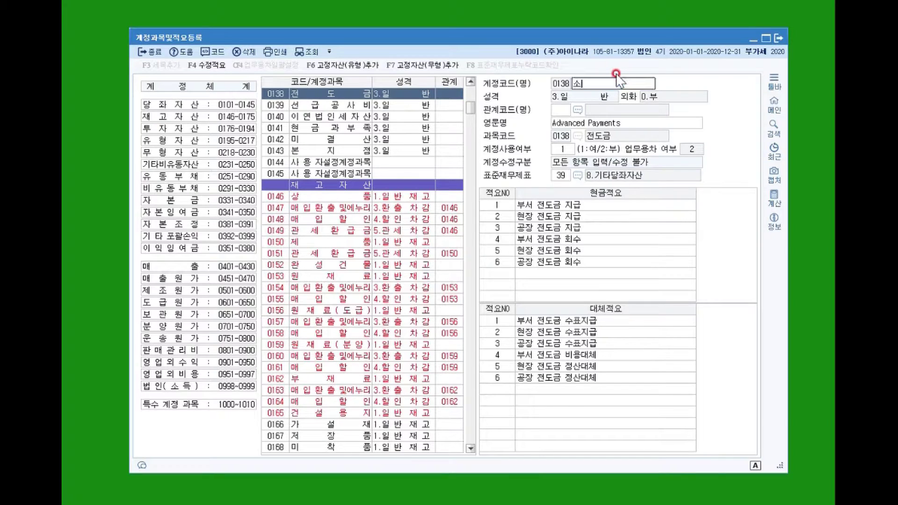
text(액현금)
key(Return)
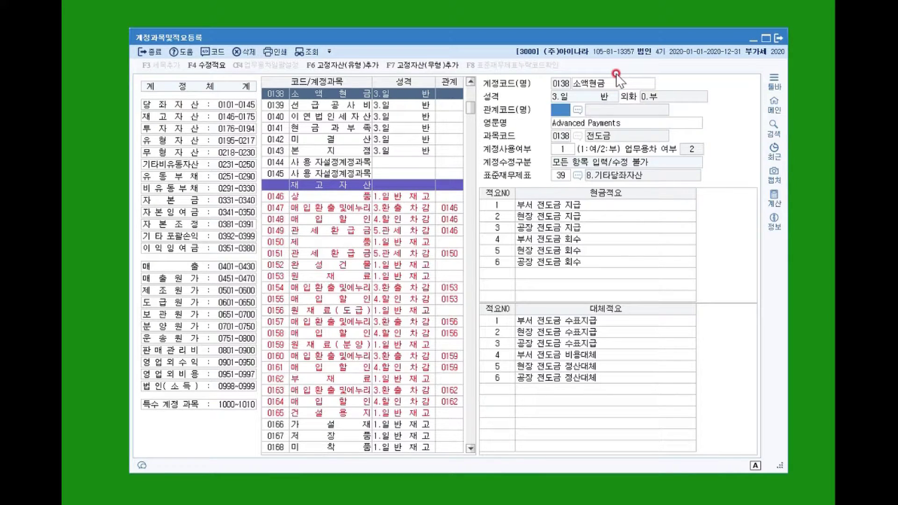
key(Return)
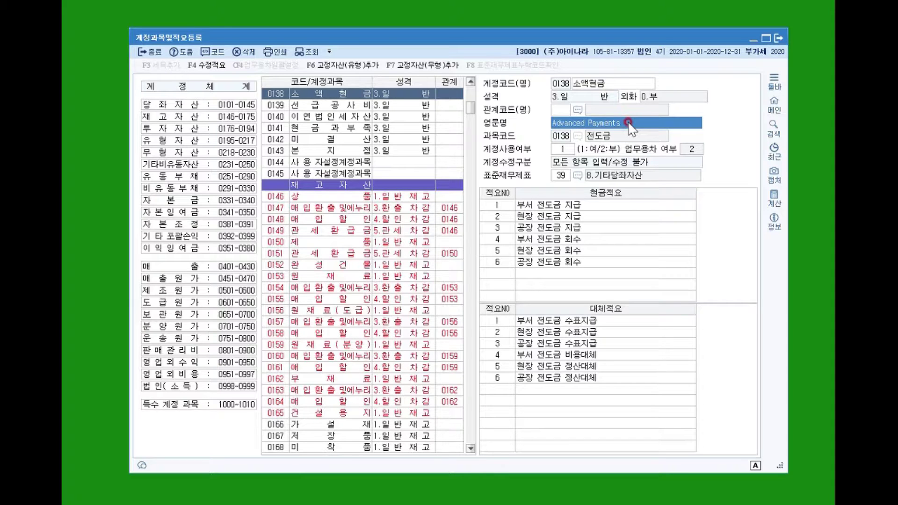
text(Pett)
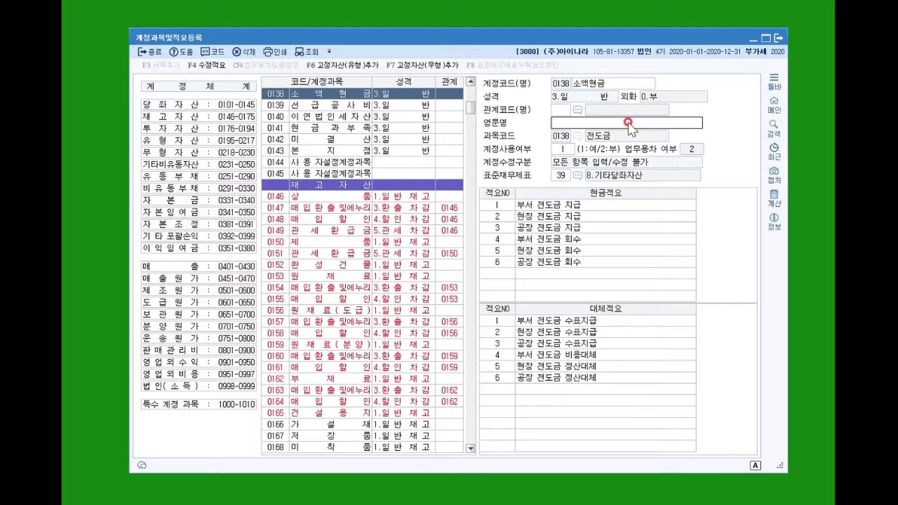
text(y Cash)
click(329, 133)
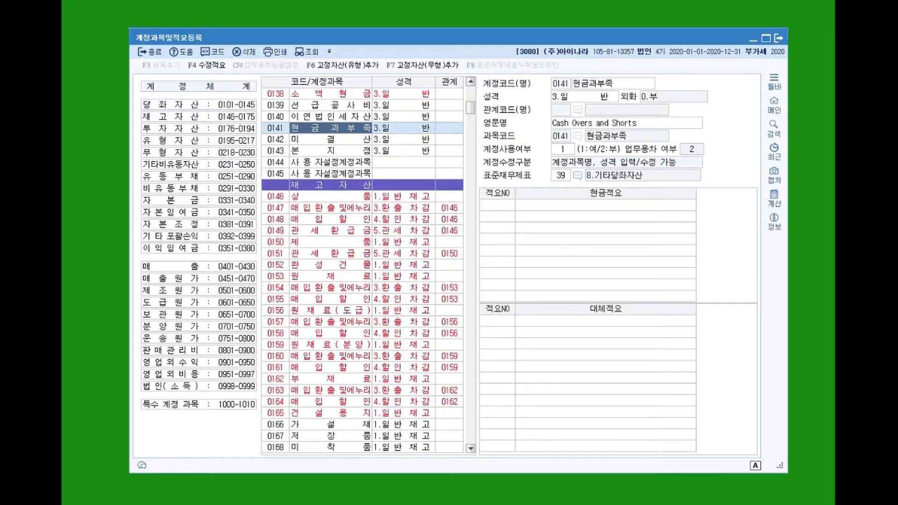
Show the 제조원가 account group, codes 0501–0600, starting with 0501 원재료비.
click(195, 291)
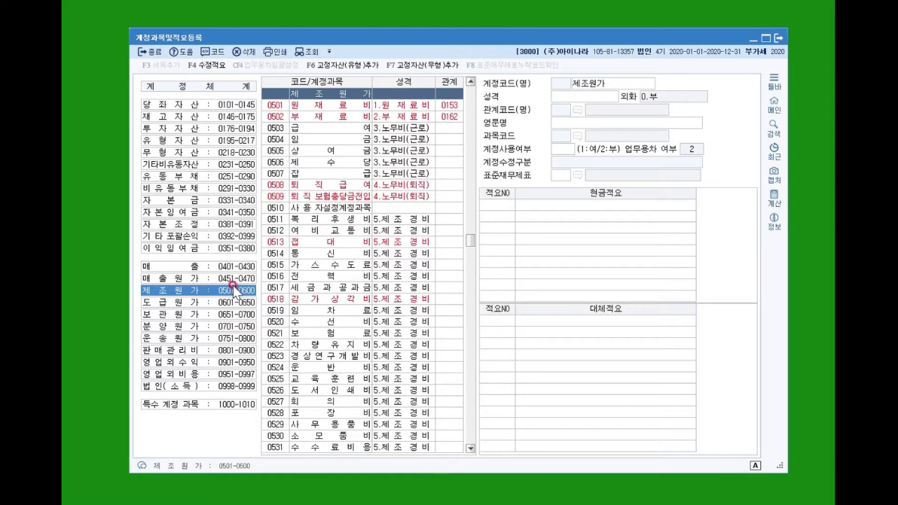
Select account 0536 잡비 and add cash memo 6 '폐기물처리비 지급'.
click(332, 386)
scroll(332, 387, down, 5)
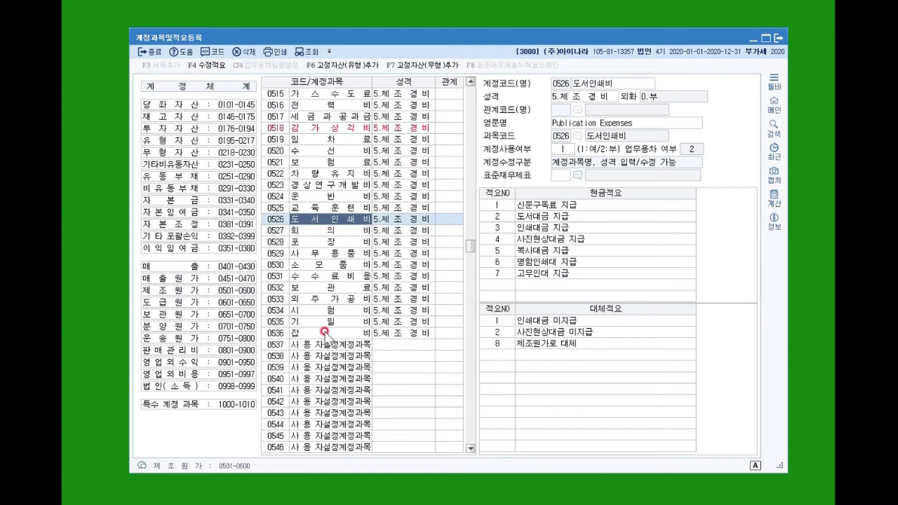
click(303, 336)
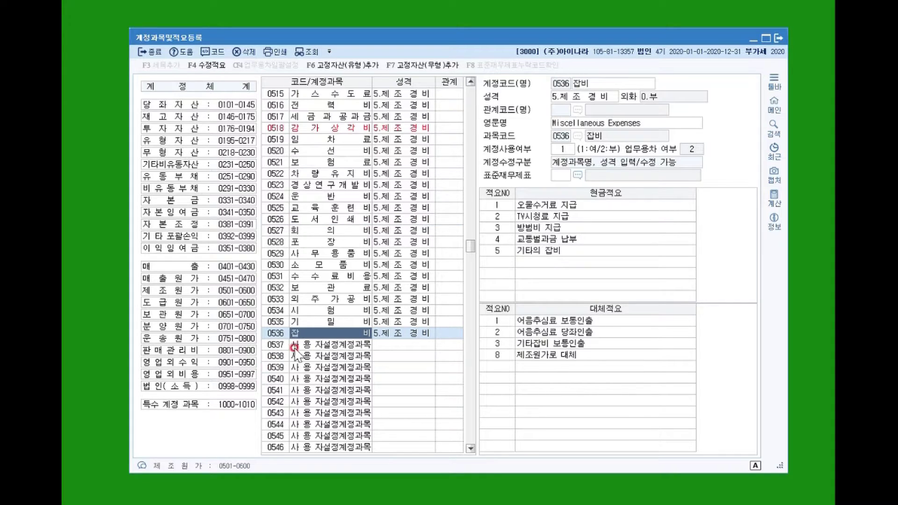
click(348, 337)
click(506, 268)
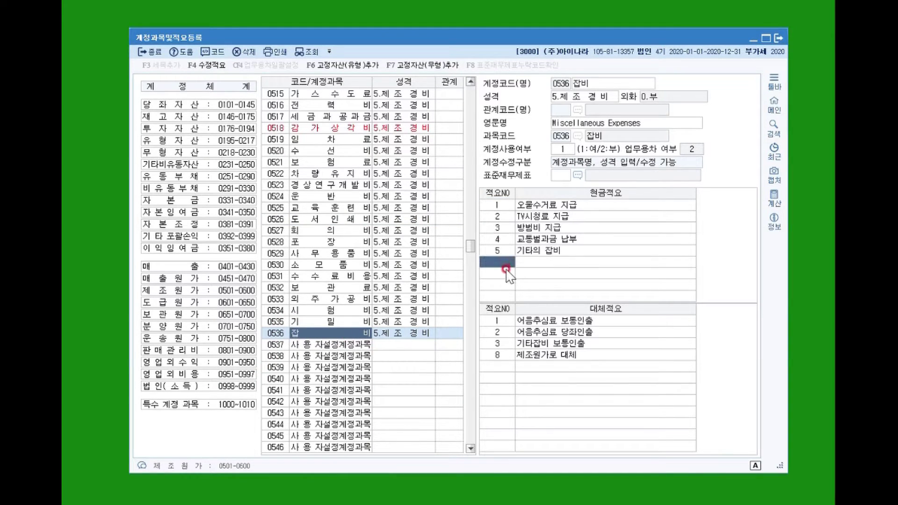
key(Return)
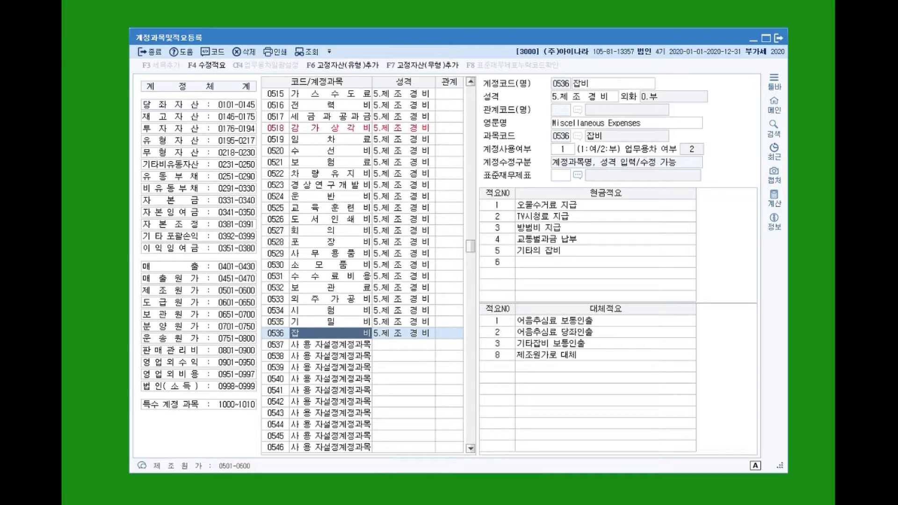
text(폐기물처리)
key(BackSpace)
key(BackSpace)
key(BackSpace)
text(처리비 지급)
key(Return)
Add transfer memo 9 '폐기물처리비 보통인출' to 잡비, removing the stray space.
click(498, 365)
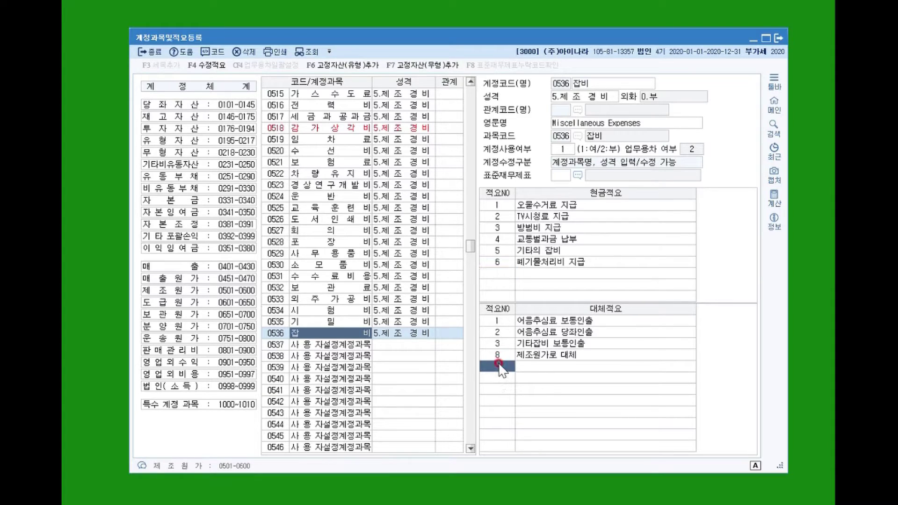
text(9)
key(Return)
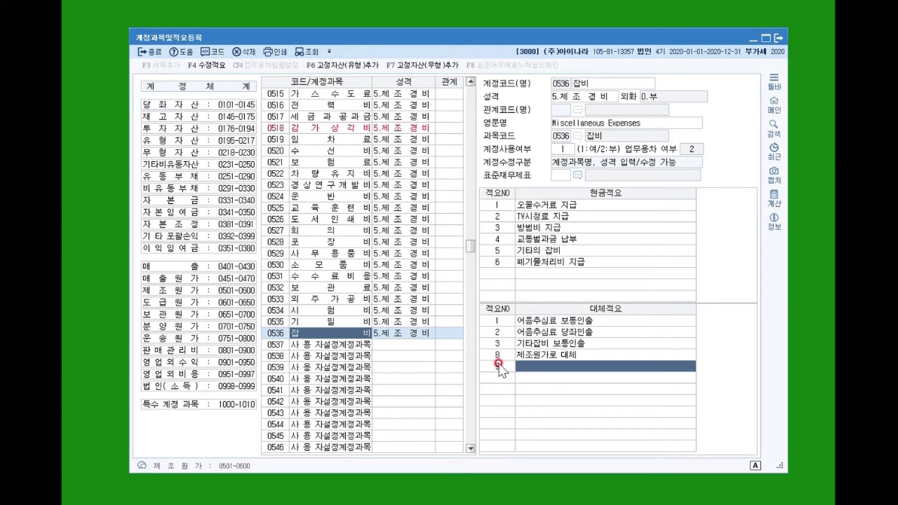
text(폐기)
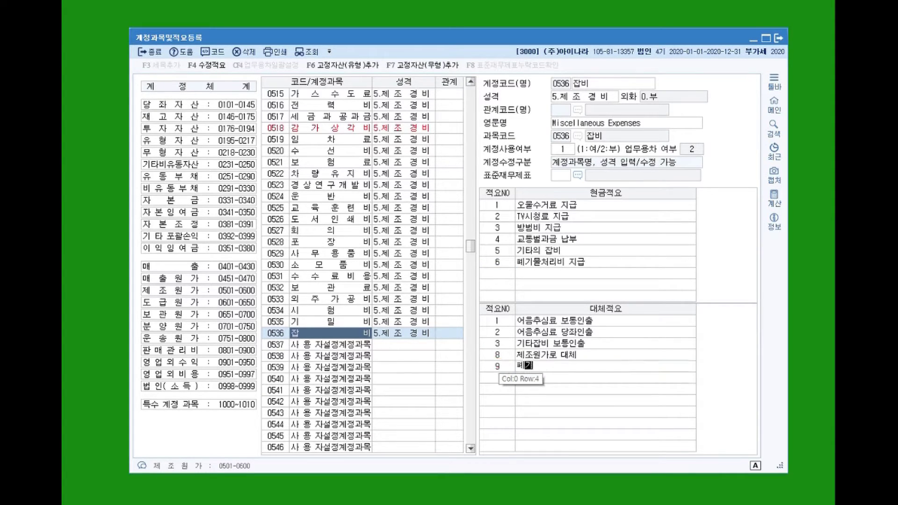
text(물 처리비)
text( 보통인)
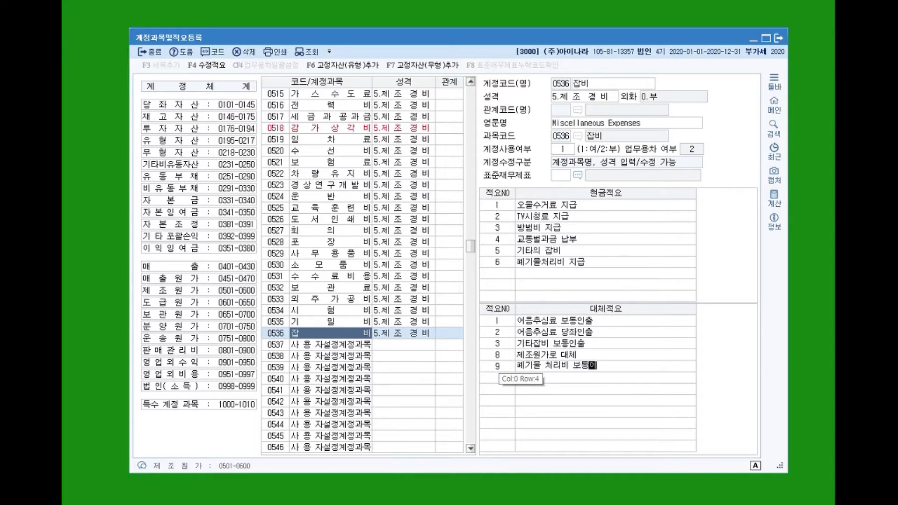
text(출)
key(Return)
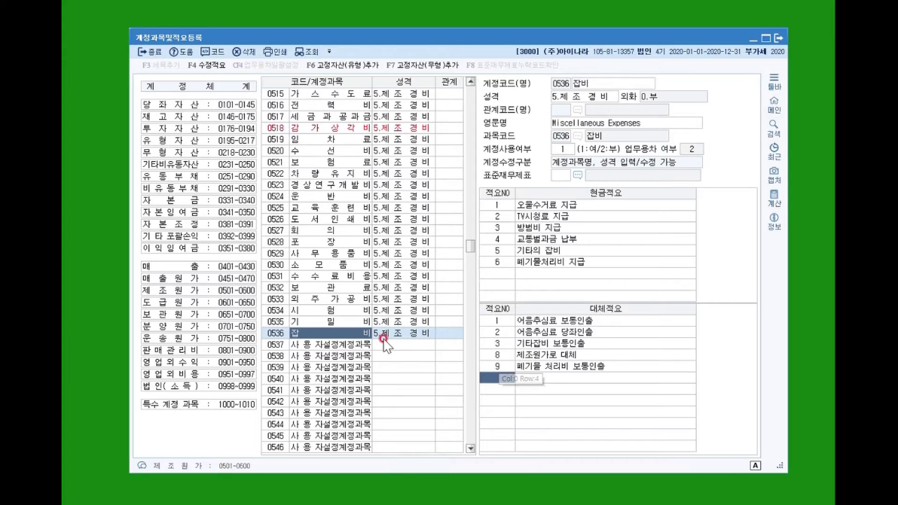
click(545, 366)
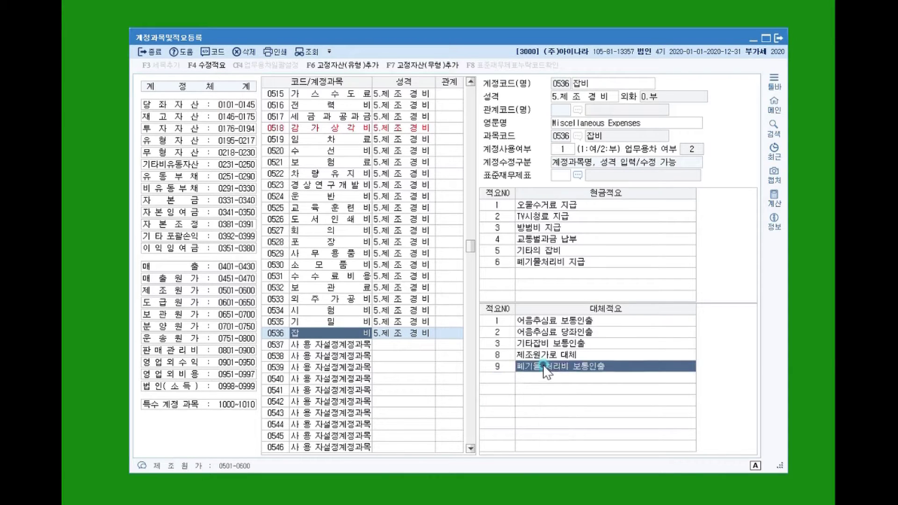
click(547, 366)
click(545, 366)
key(BackSpace)
key(Return)
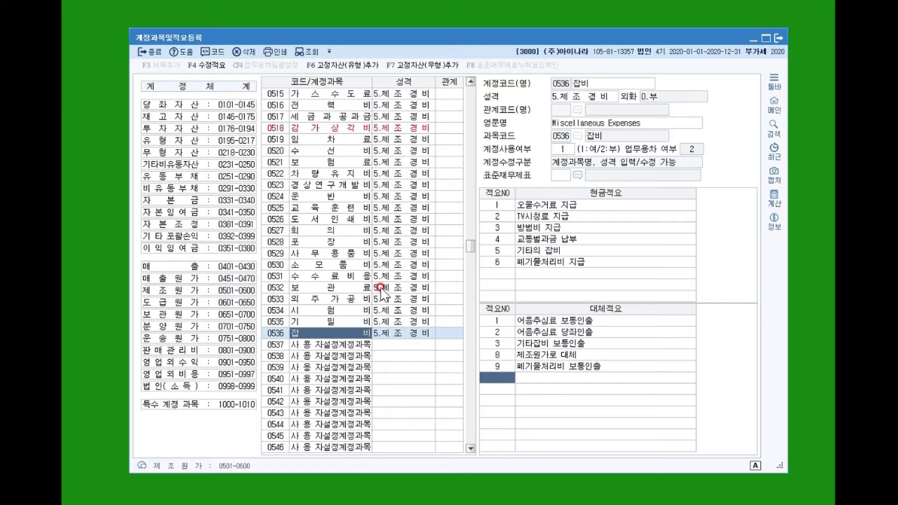
Open account 0519 임차료 to show its four cash and eight transfer memos.
click(310, 128)
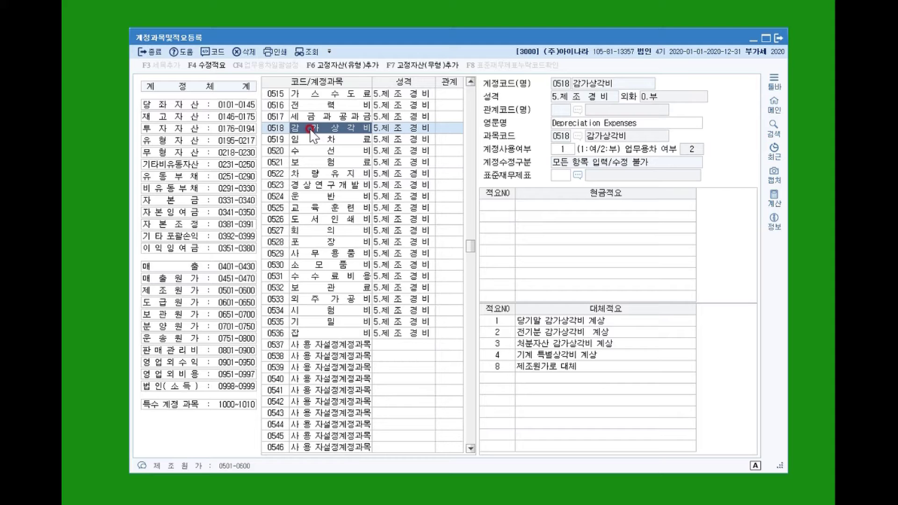
click(319, 139)
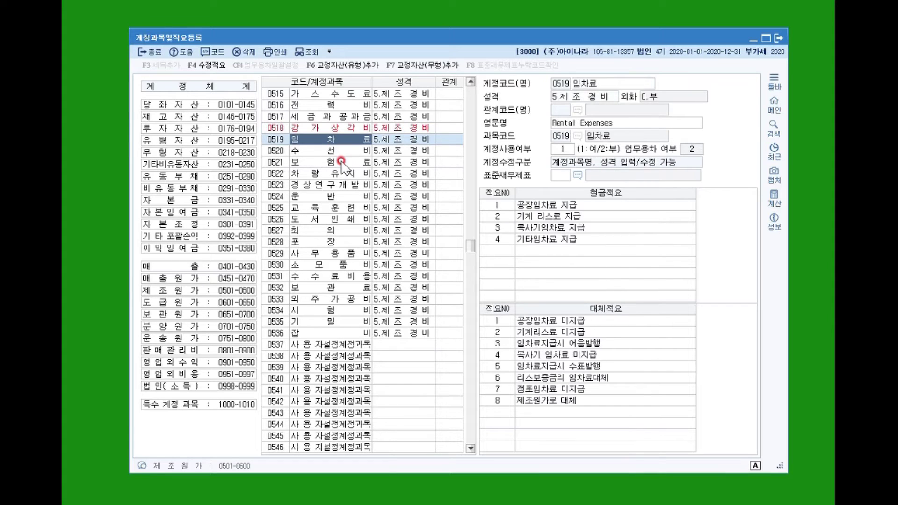